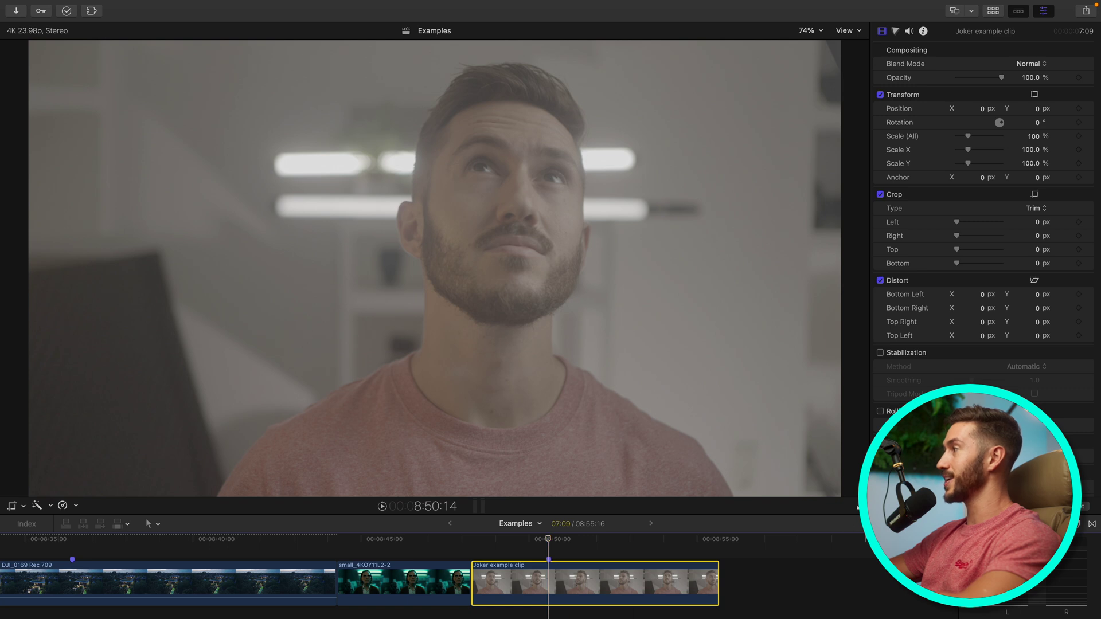
# Show the video effects in the Effects browser, searched for 'pro', to find ColorFinalePro.
pyautogui.click(1080, 524)
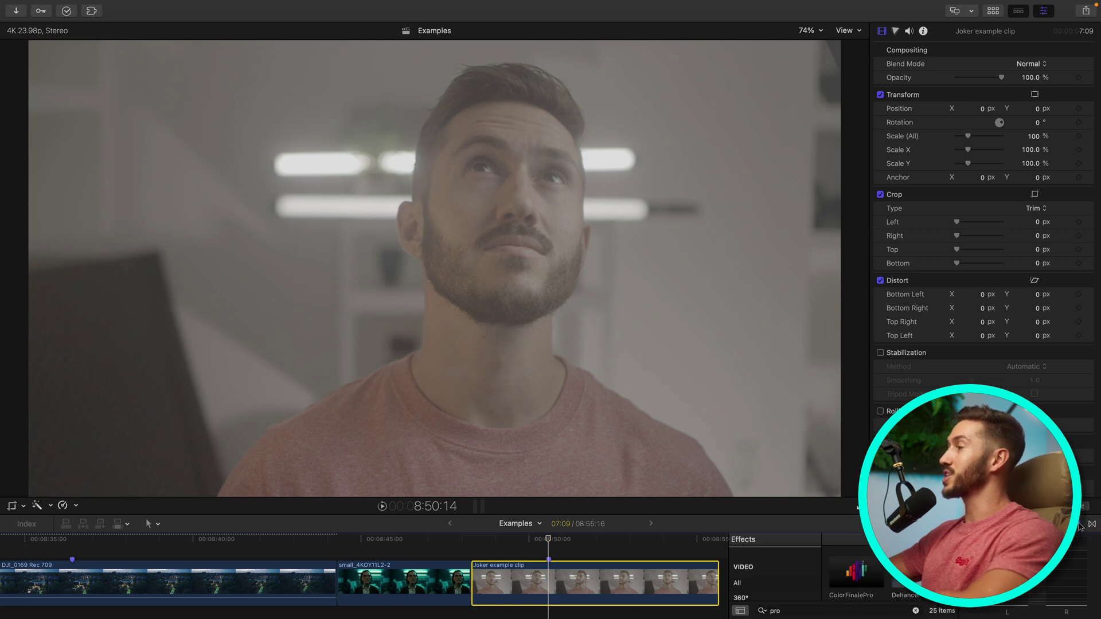
# Apply ColorFinalePro to the Joker clip, leaving defaults of exposure 0.00 and temperature 6500.
pyautogui.doubleClick(854, 575)
pyautogui.click(1077, 526)
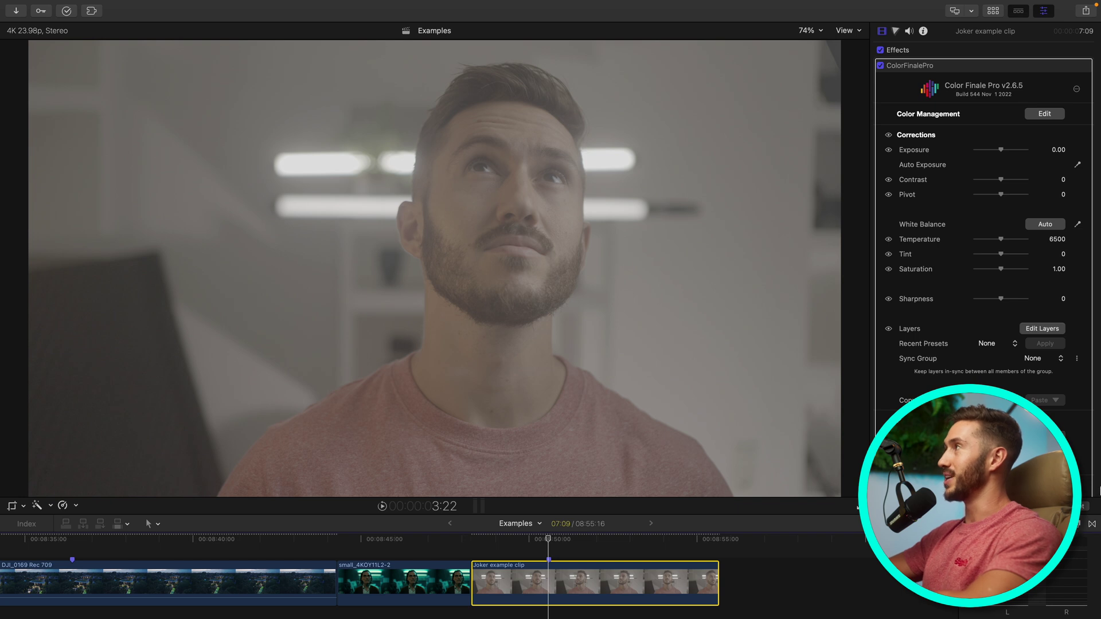
pyautogui.scroll(-2, 987, 220)
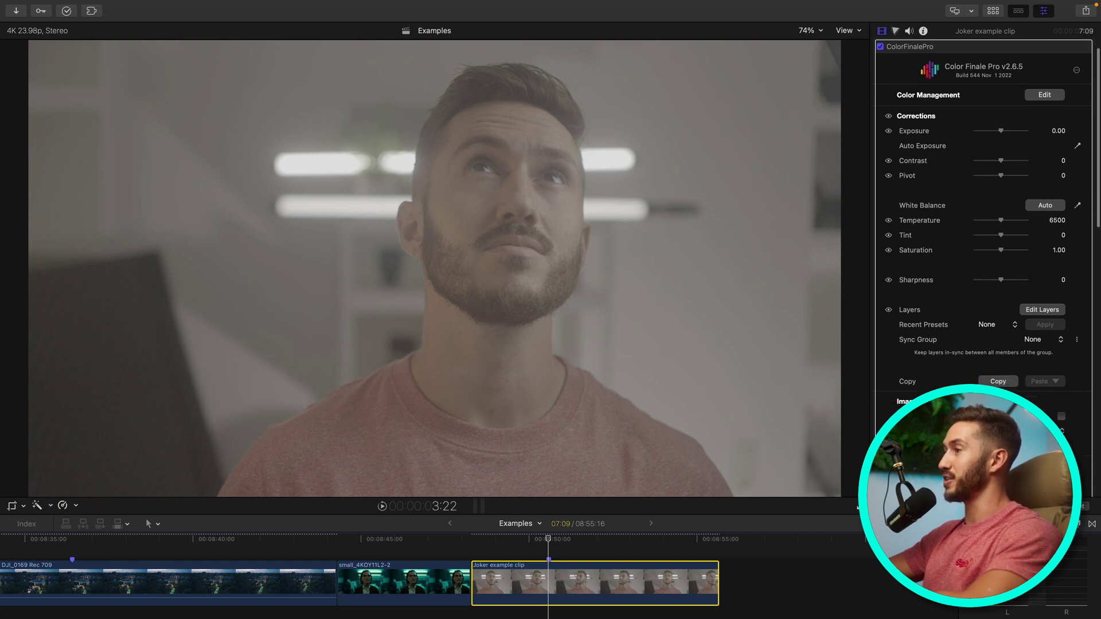
pyautogui.scroll(2, 987, 220)
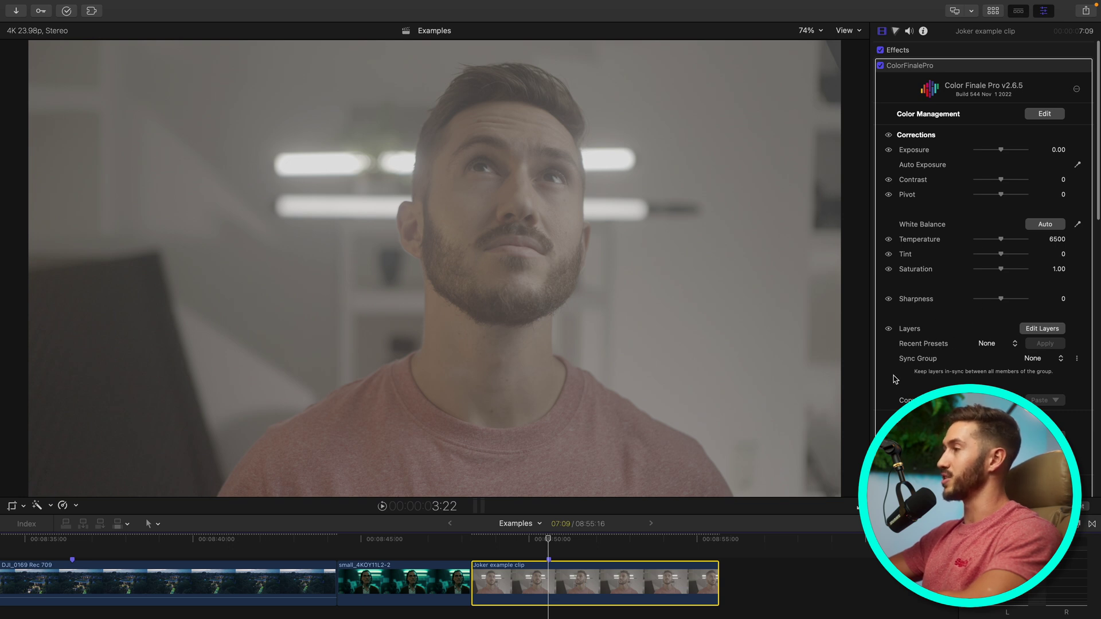
pyautogui.scroll(-2, 646, 596)
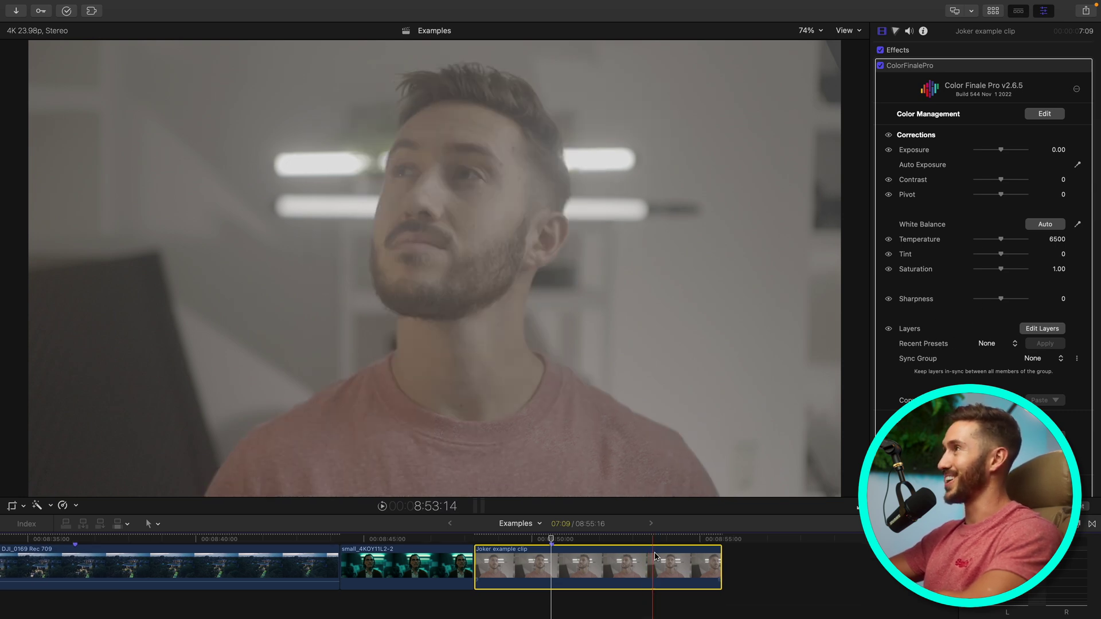
pyautogui.scroll(1, 656, 556)
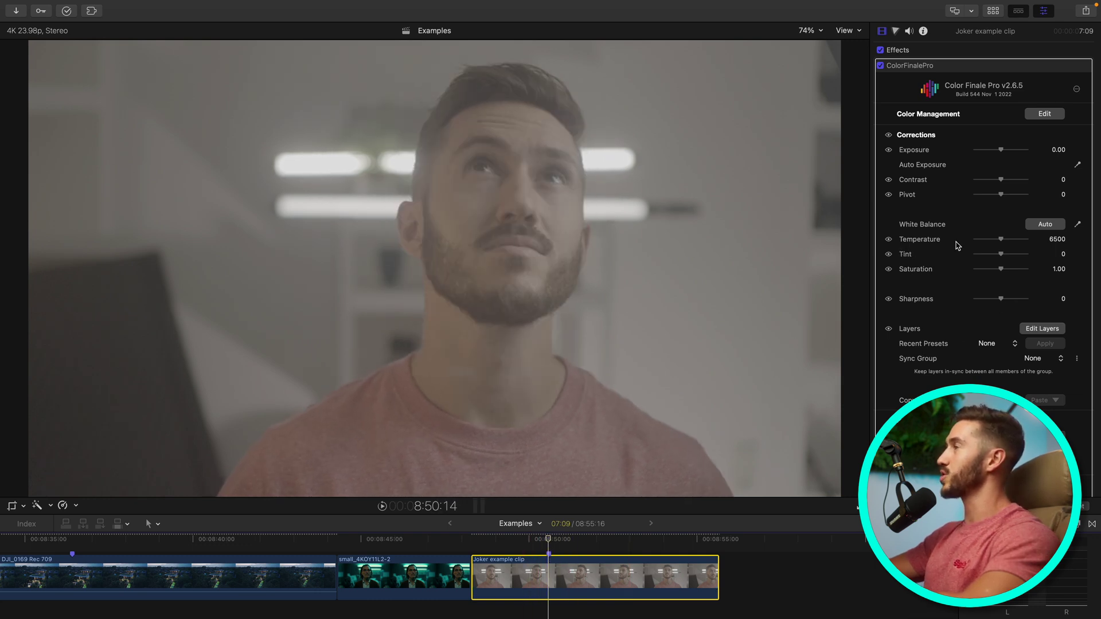
pyautogui.click(1045, 114)
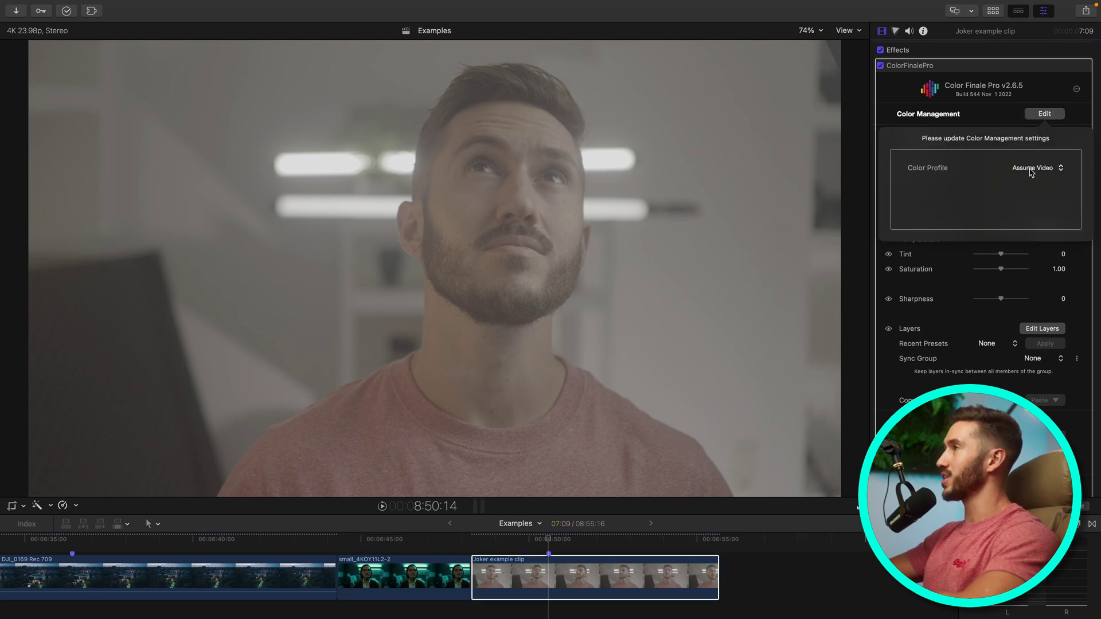
# Set Color Finale to ACES, SLog3 input and Rec709 100nits output, then open the layers editor.
pyautogui.click(1031, 172)
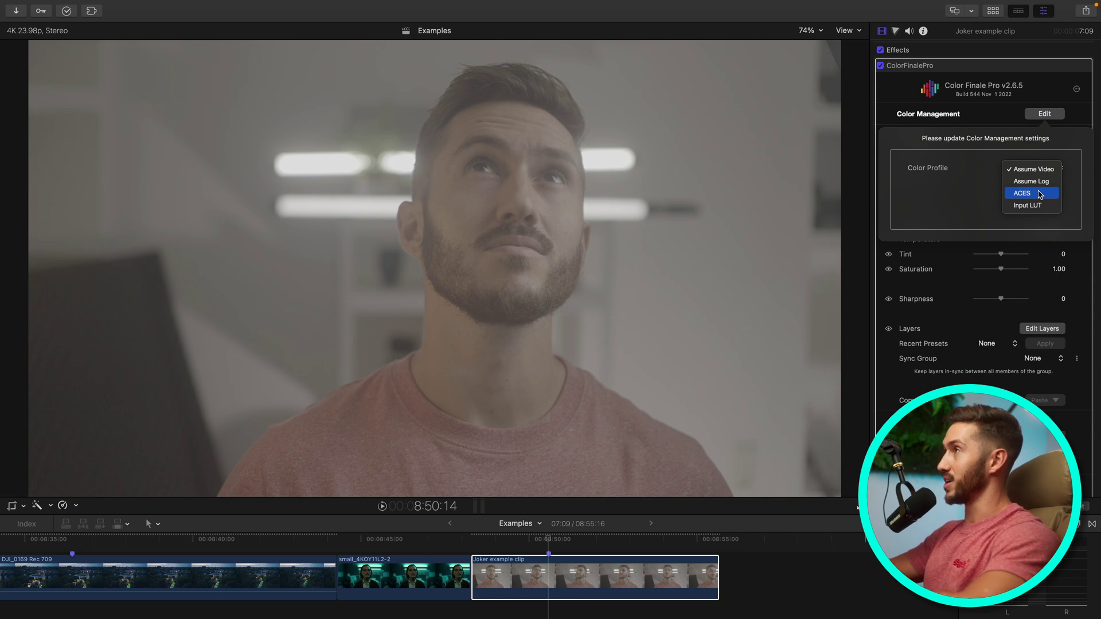
pyautogui.click(1039, 193)
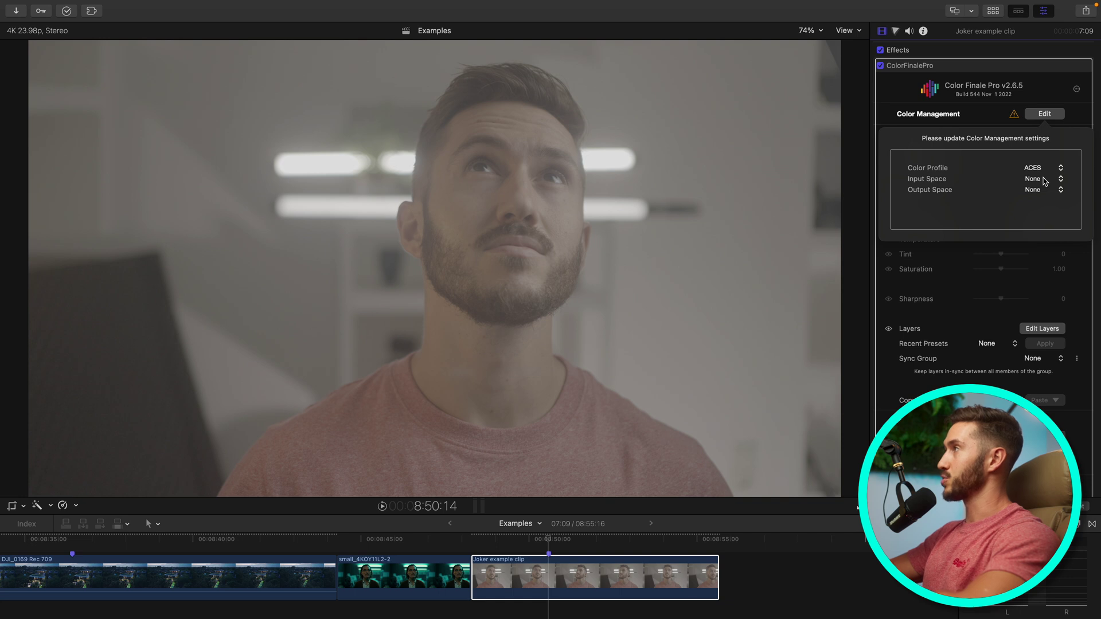
pyautogui.click(1043, 179)
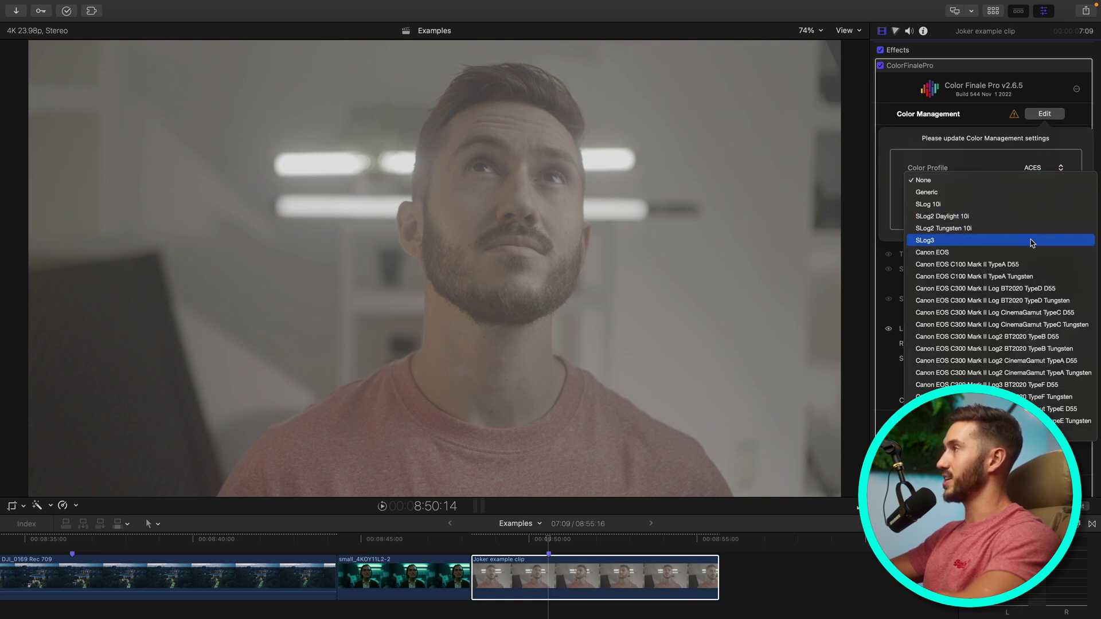
pyautogui.click(985, 242)
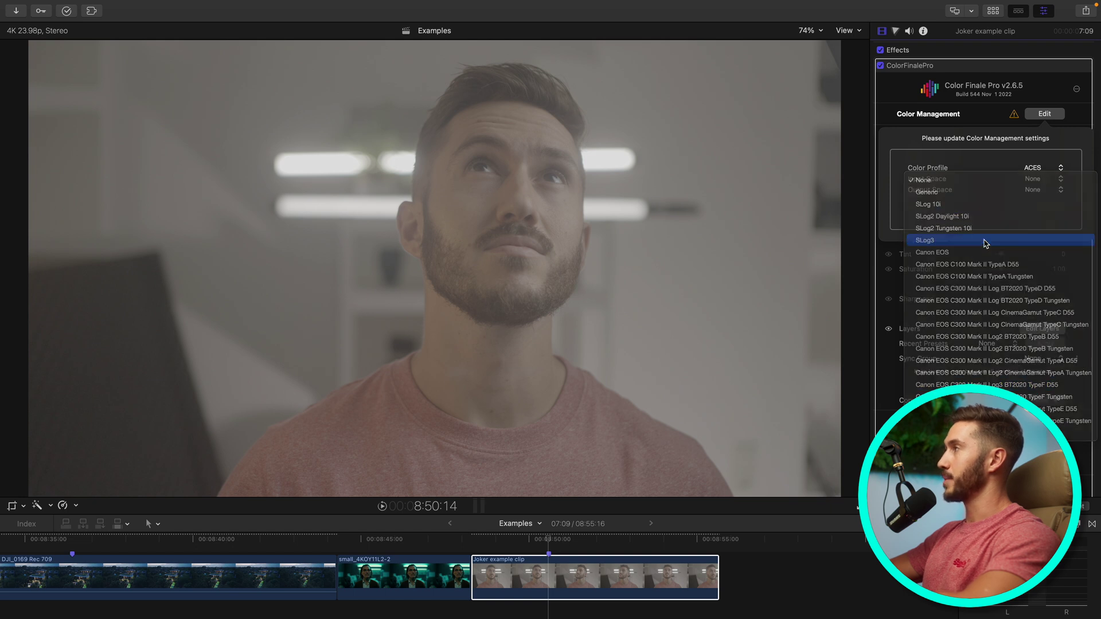
pyautogui.click(1038, 191)
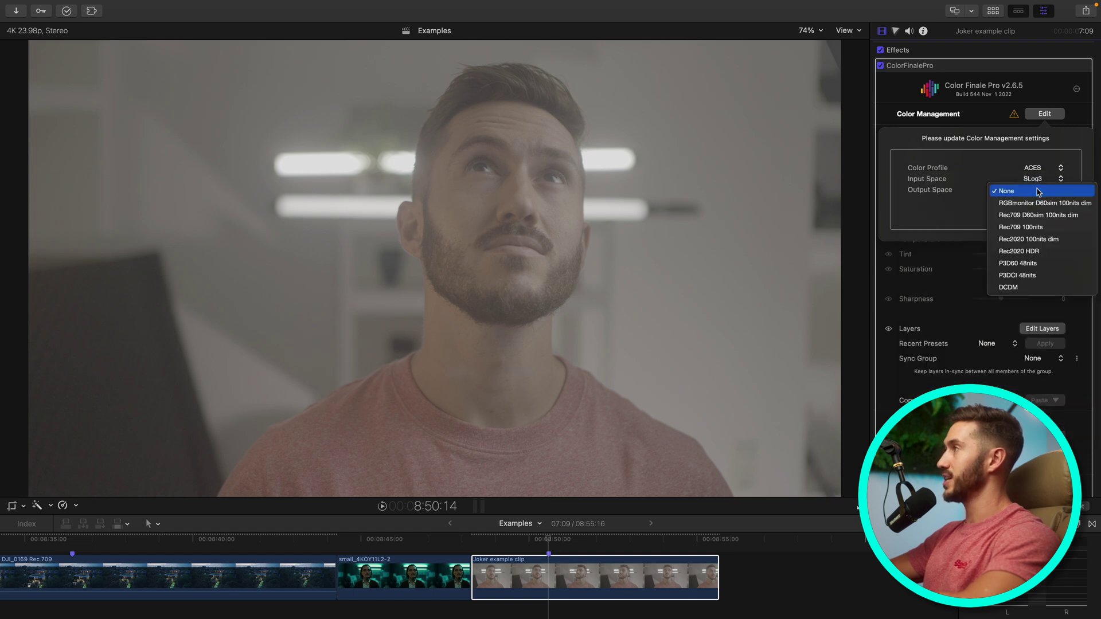
pyautogui.click(1039, 227)
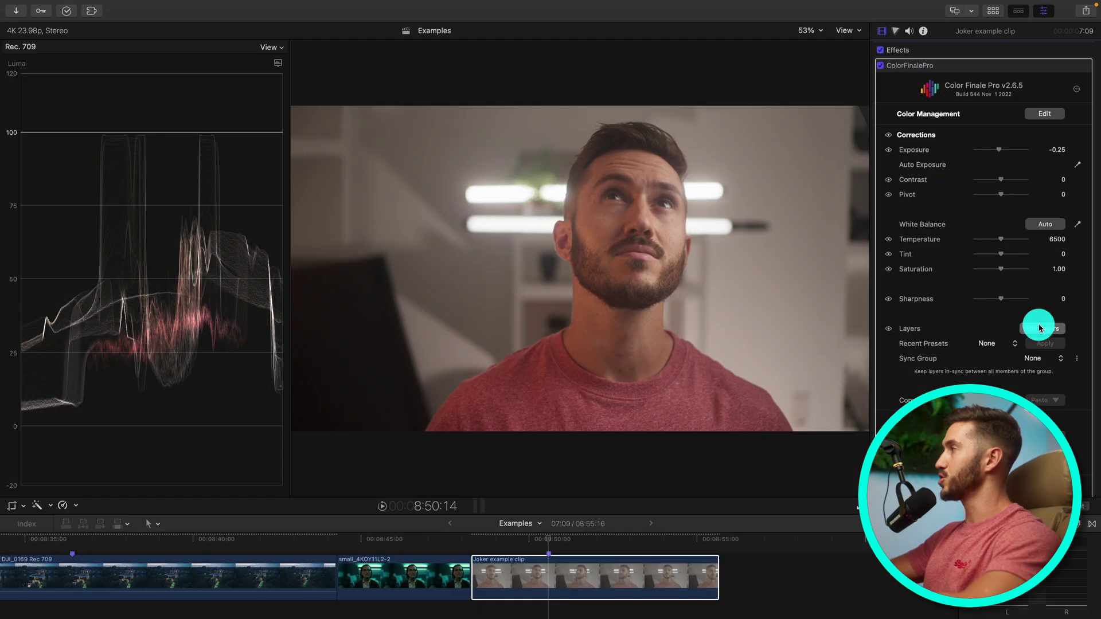
pyautogui.click(1040, 328)
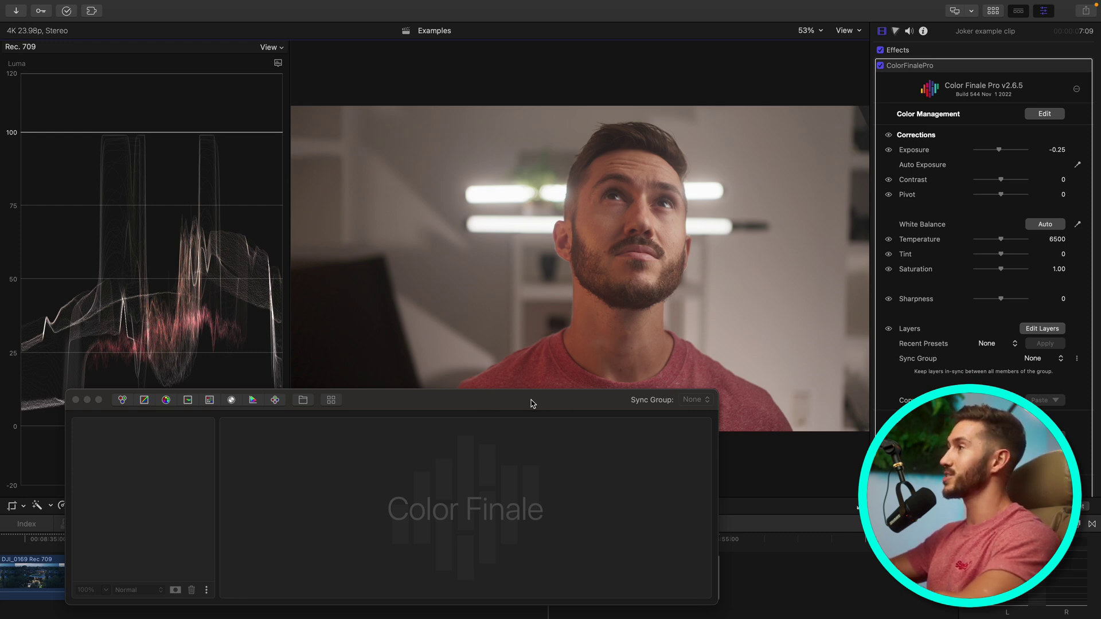
# Place an elliptical isolate over the face and check it on the vectorscope, then add a Color Wheels layer.
pyautogui.click(1041, 451)
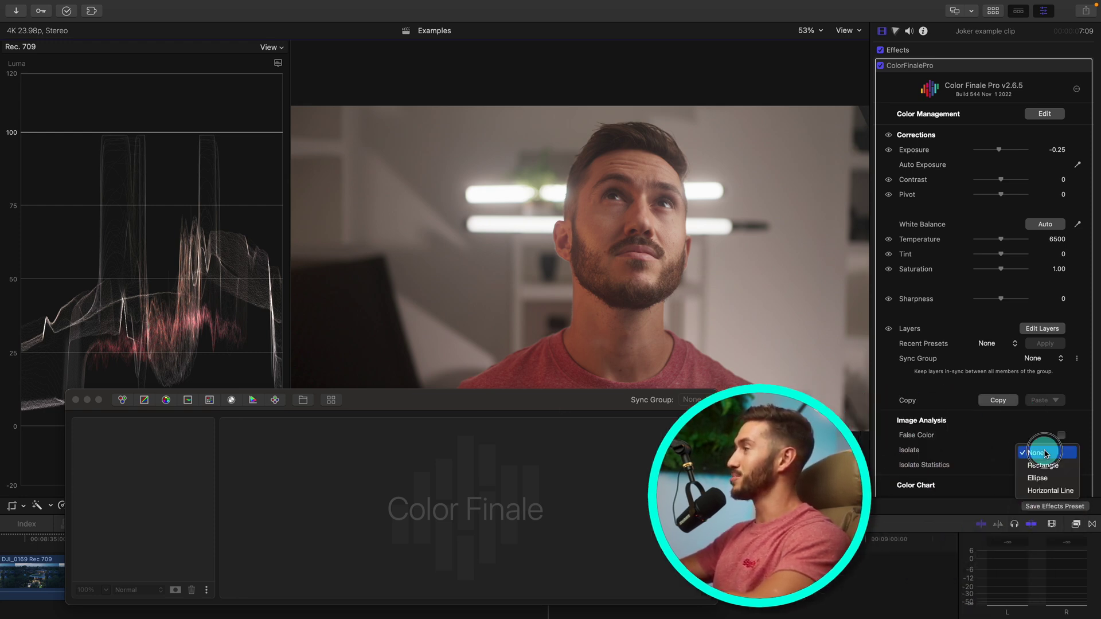
pyautogui.click(1035, 480)
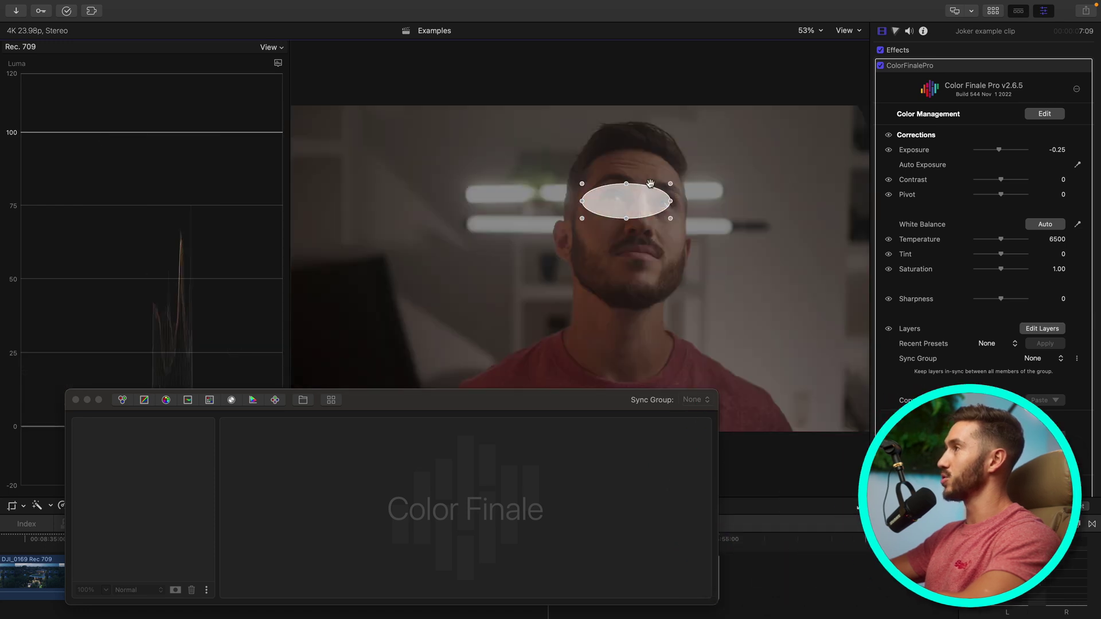
pyautogui.moveTo(650, 183); pyautogui.dragTo(656, 159)
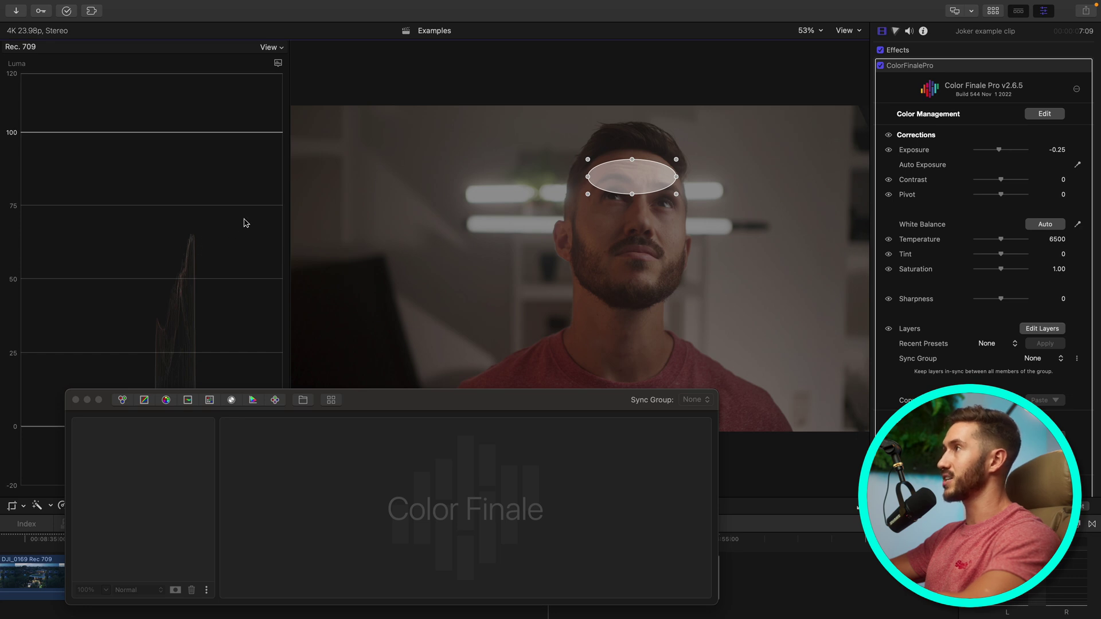
pyautogui.click(278, 63)
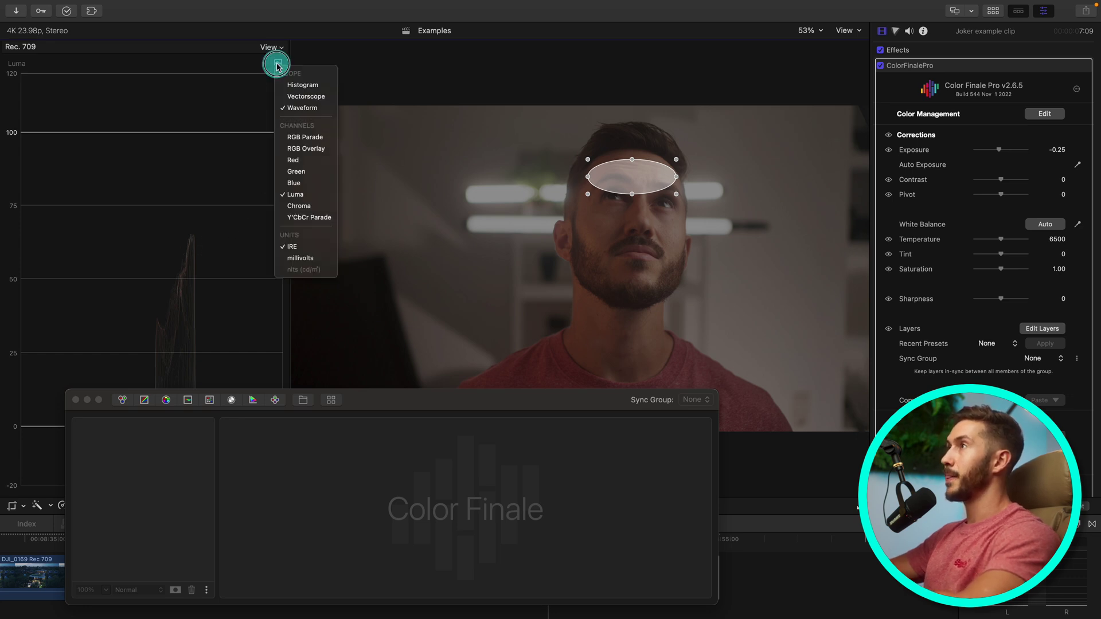
pyautogui.click(306, 96)
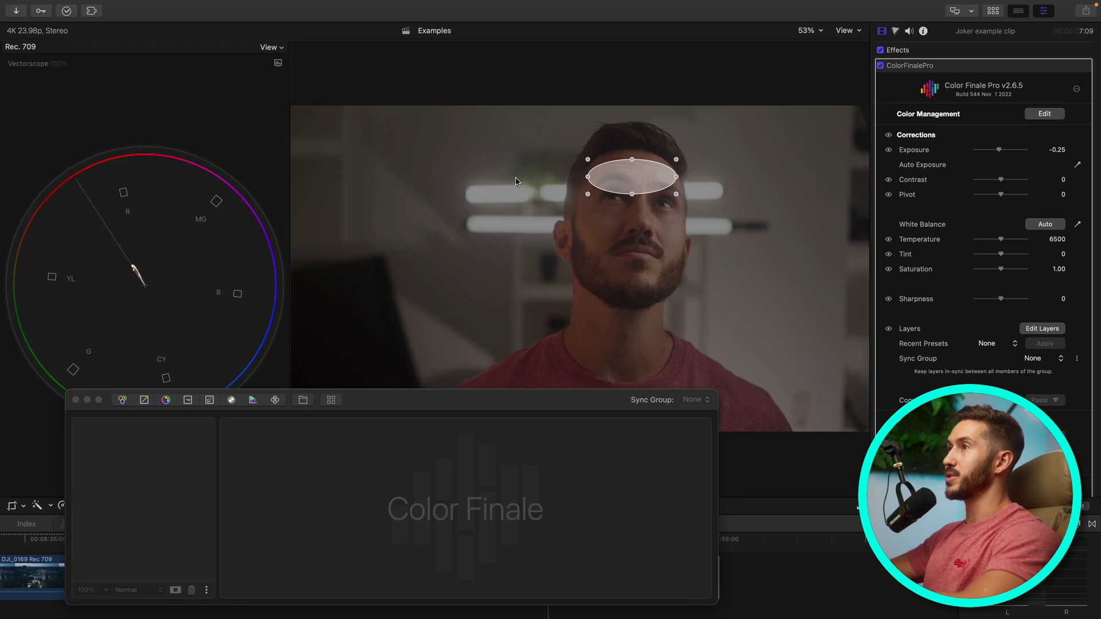
pyautogui.moveTo(631, 176)
pyautogui.mouseDown()
pyautogui.moveTo(631, 163)
pyautogui.moveTo(635, 215)
pyautogui.moveTo(625, 228)
pyautogui.moveTo(634, 174)
pyautogui.moveTo(651, 174)
pyautogui.mouseUp()
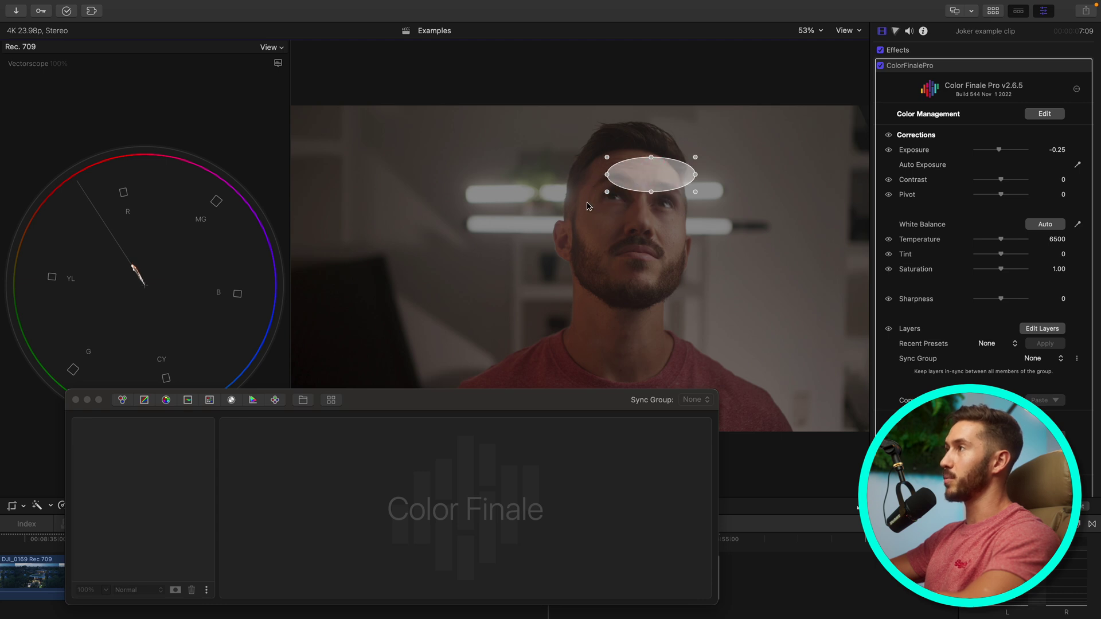
pyautogui.moveTo(649, 174); pyautogui.dragTo(626, 186)
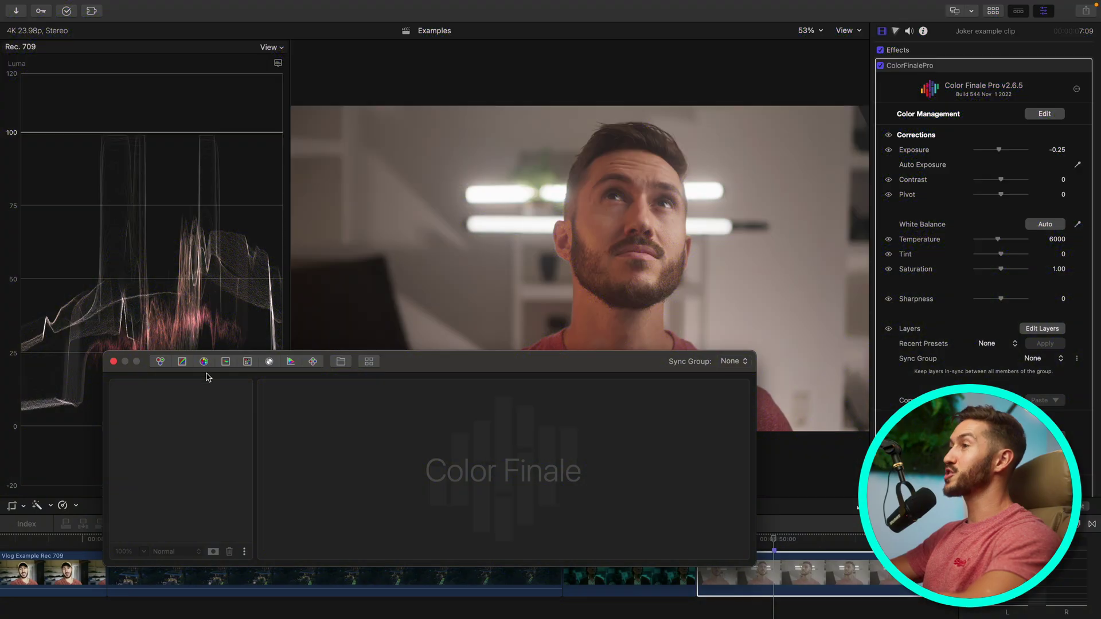
pyautogui.click(160, 364)
# Lower the Color Wheels Lift to -0.08 and toggle the layer to compare before and after.
pyautogui.moveTo(427, 369); pyautogui.dragTo(418, 397)
pyautogui.moveTo(273, 495); pyautogui.dragTo(222, 502)
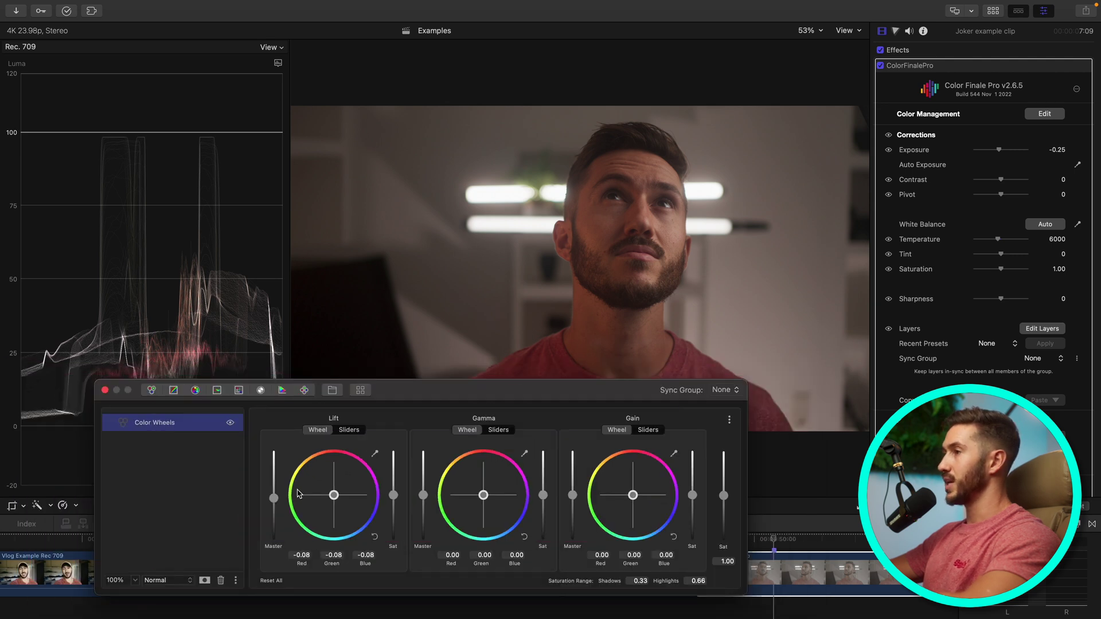
pyautogui.click(231, 424)
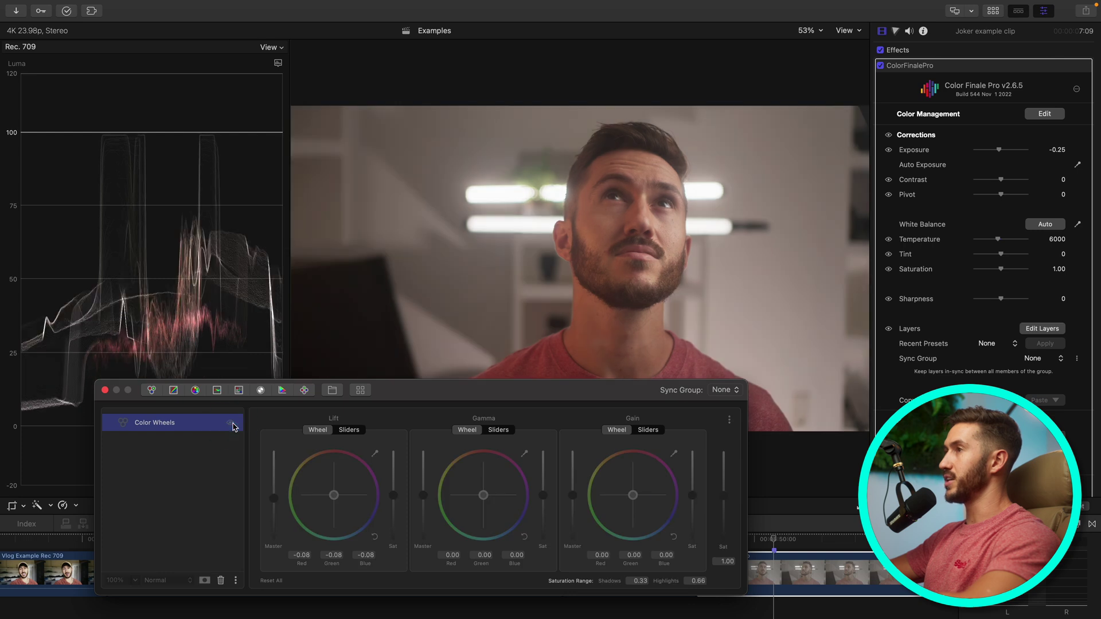
pyautogui.click(231, 424)
pyautogui.click(232, 424)
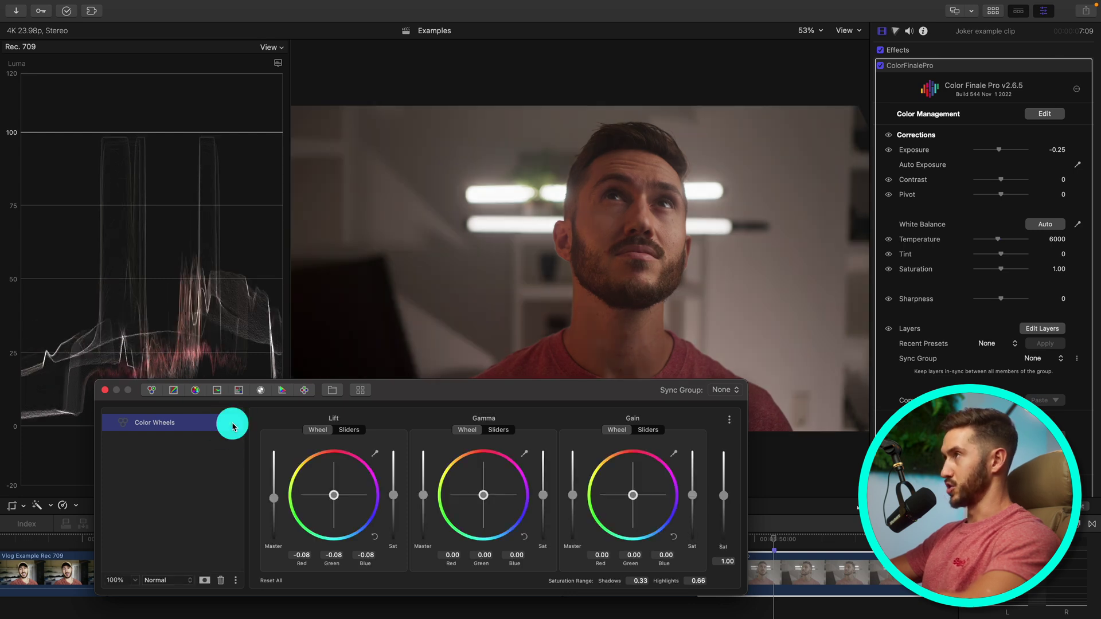
pyautogui.click(232, 424)
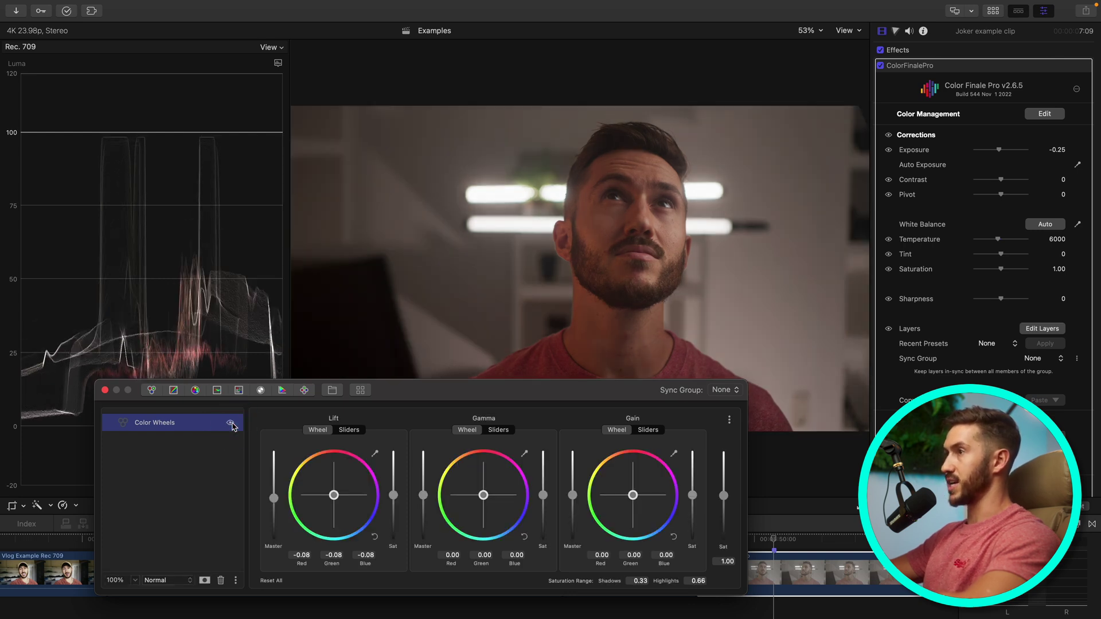
pyautogui.click(230, 423)
pyautogui.click(230, 423)
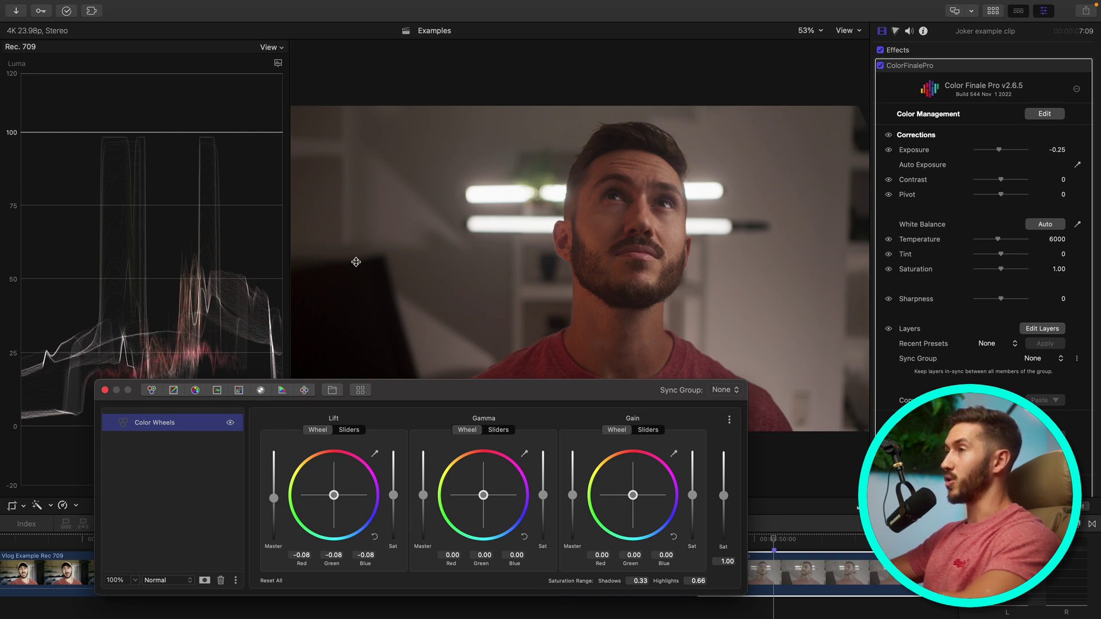
pyautogui.click(231, 424)
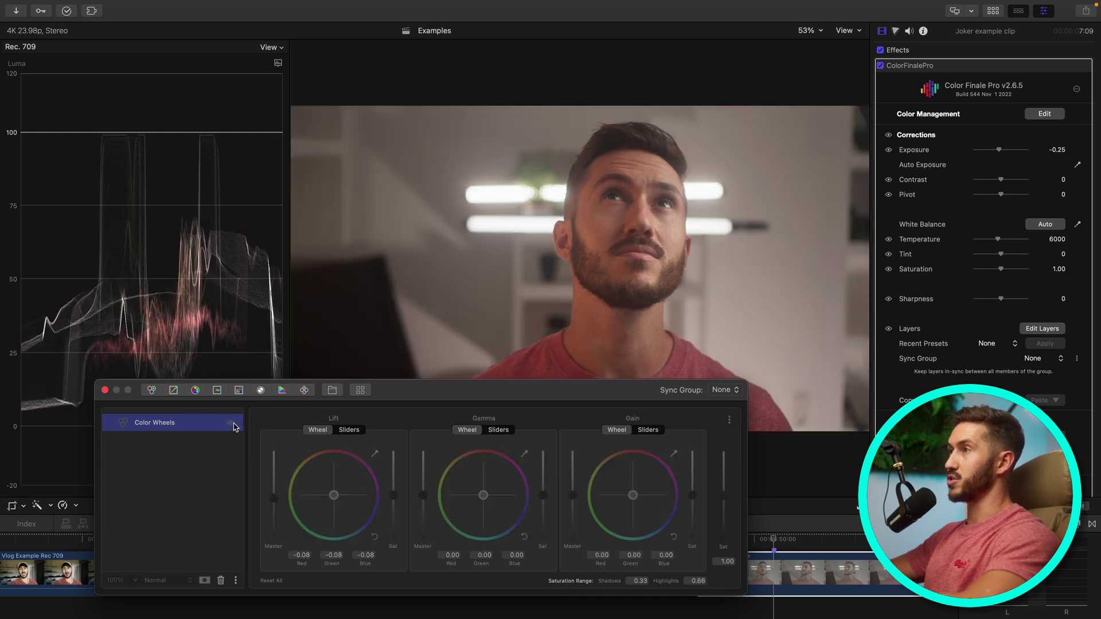
pyautogui.click(231, 423)
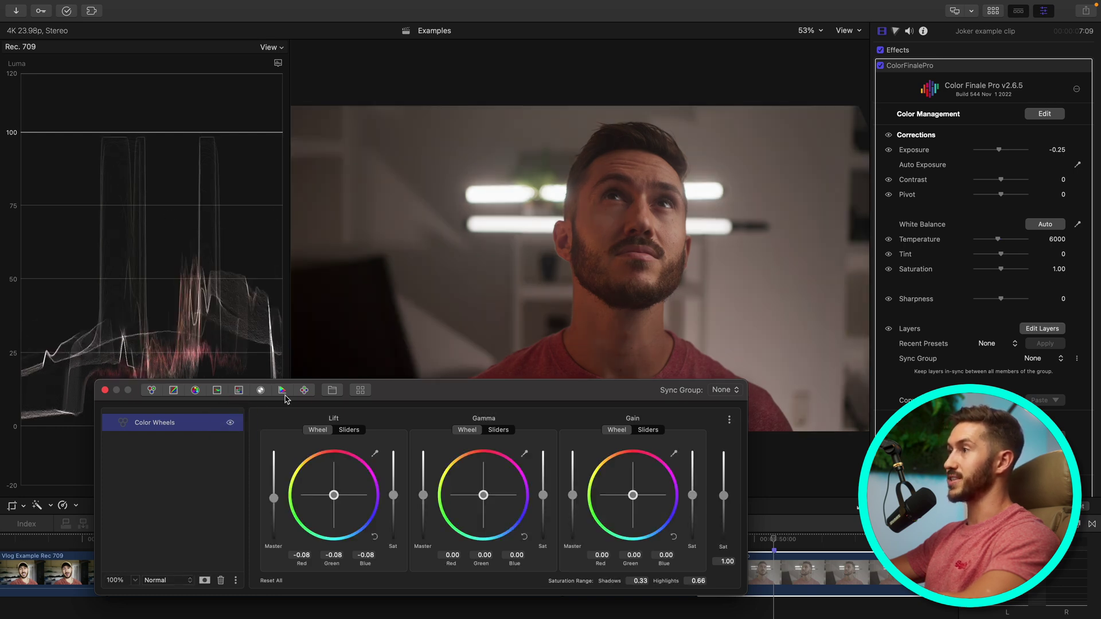
# Rename the Color Wheels layer to 'Contrast/Sat'.
pyautogui.rightClick(237, 427)
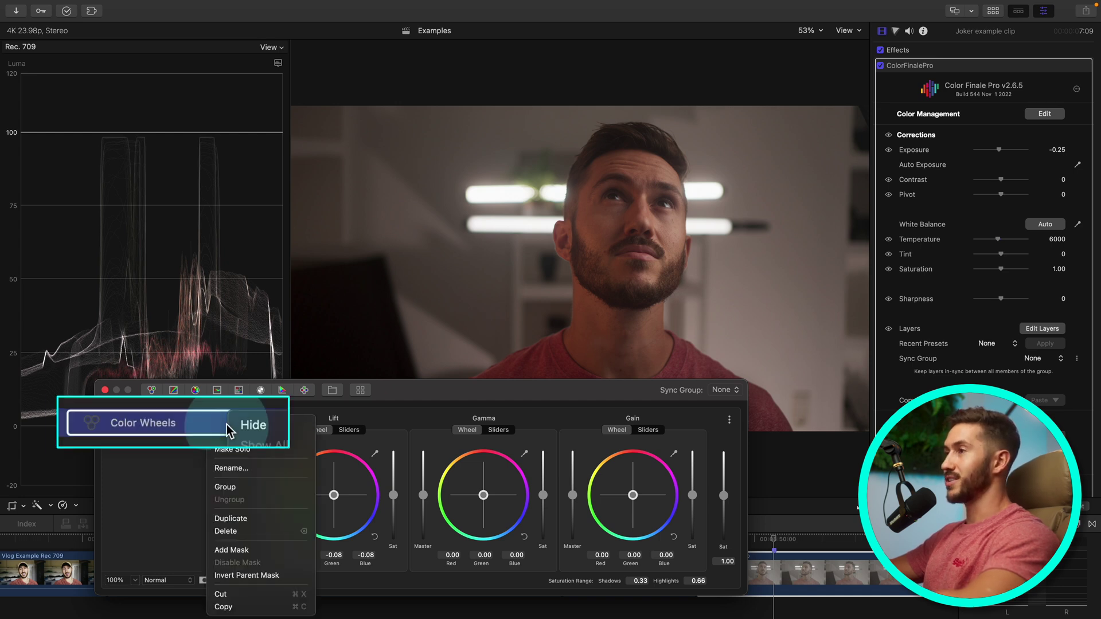
pyautogui.click(247, 467)
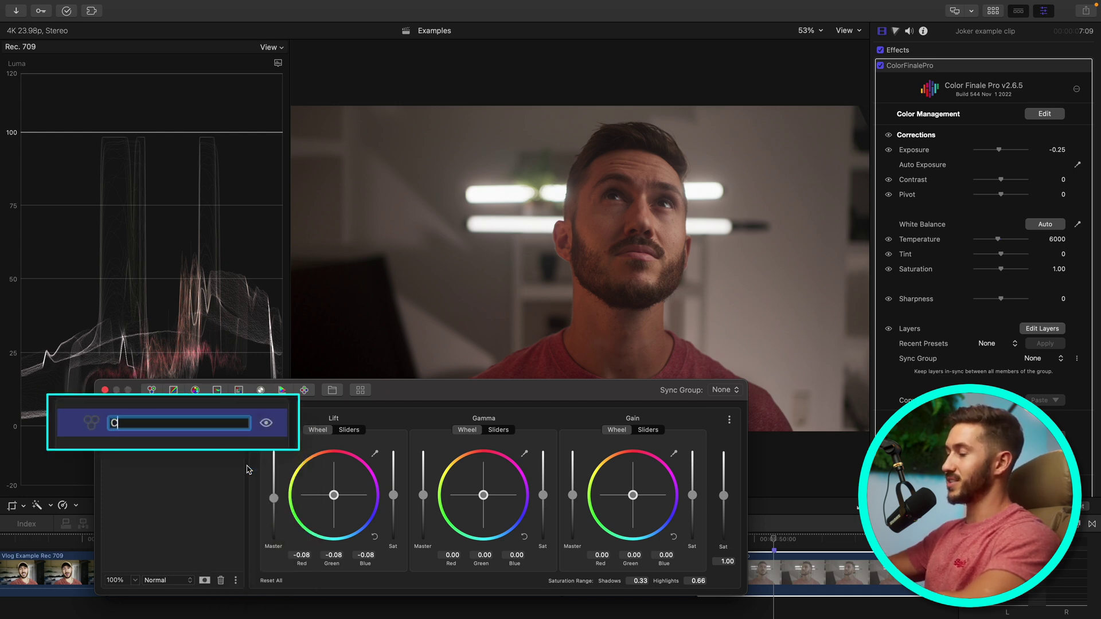
pyautogui.write('ontrast/SAt')
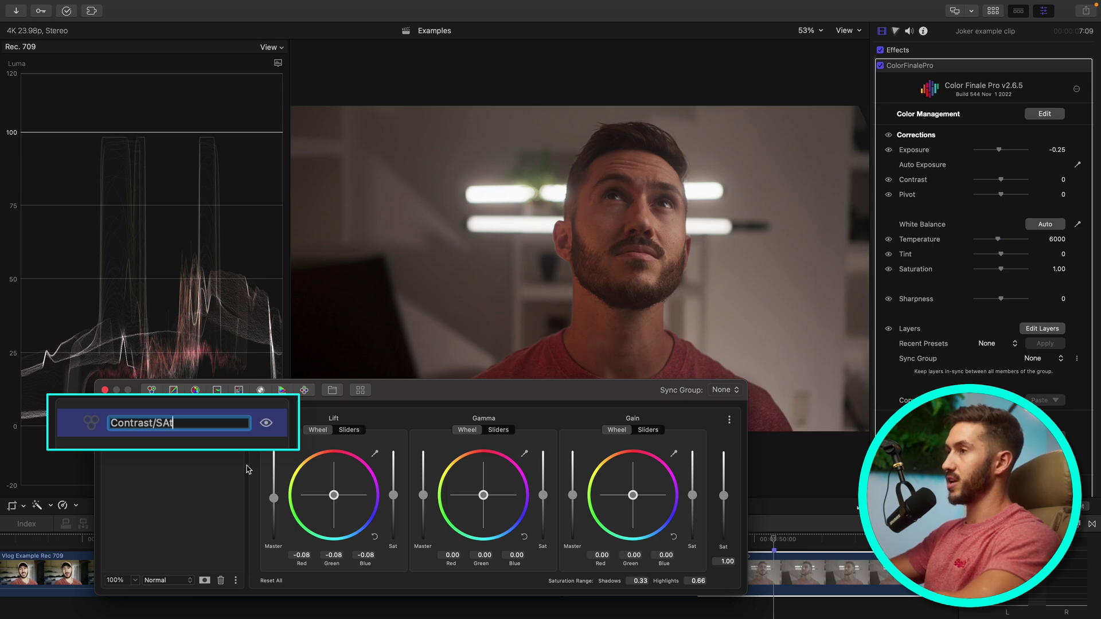
pyautogui.press('BackSpace')
pyautogui.write('at')
pyautogui.press('Return')
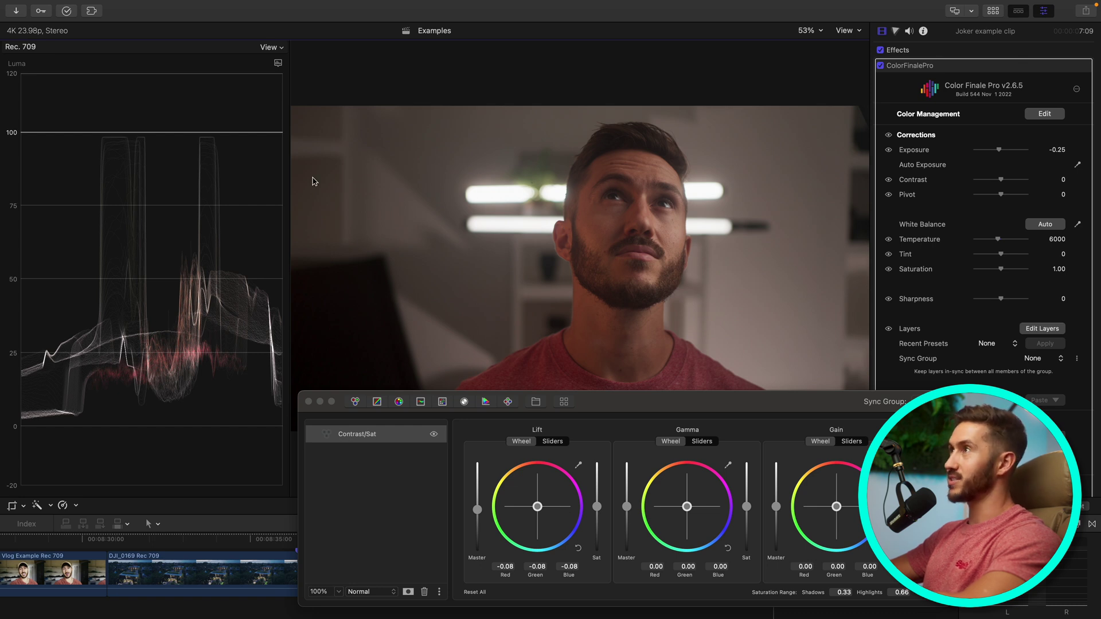
# Switch the scope to RGB Parade and isolate a small circle on the background left of the face.
pyautogui.click(279, 64)
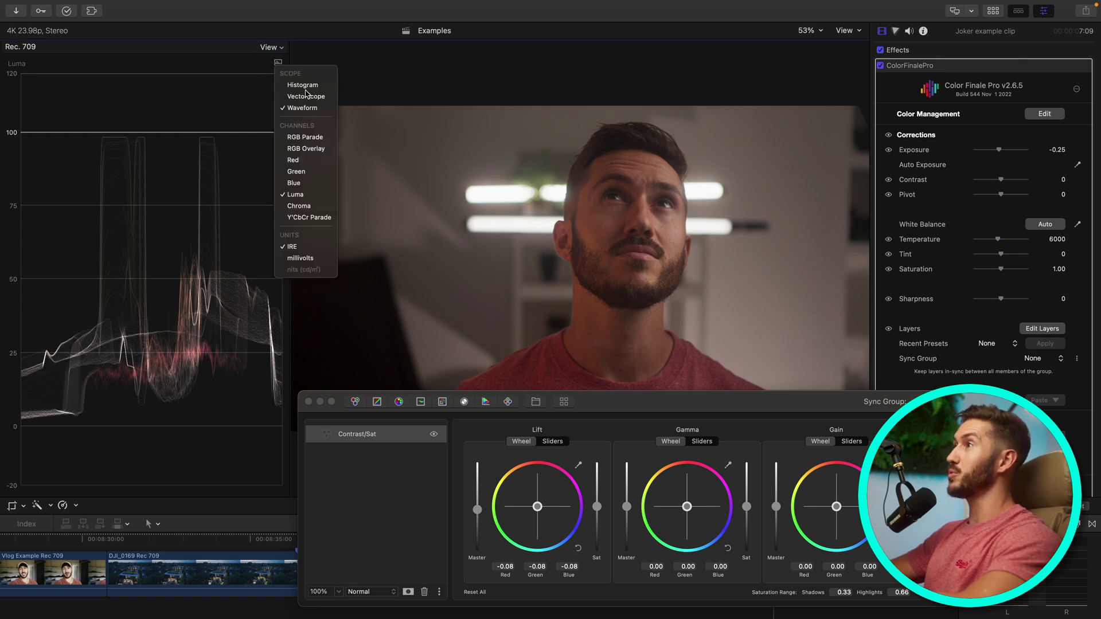
pyautogui.click(332, 138)
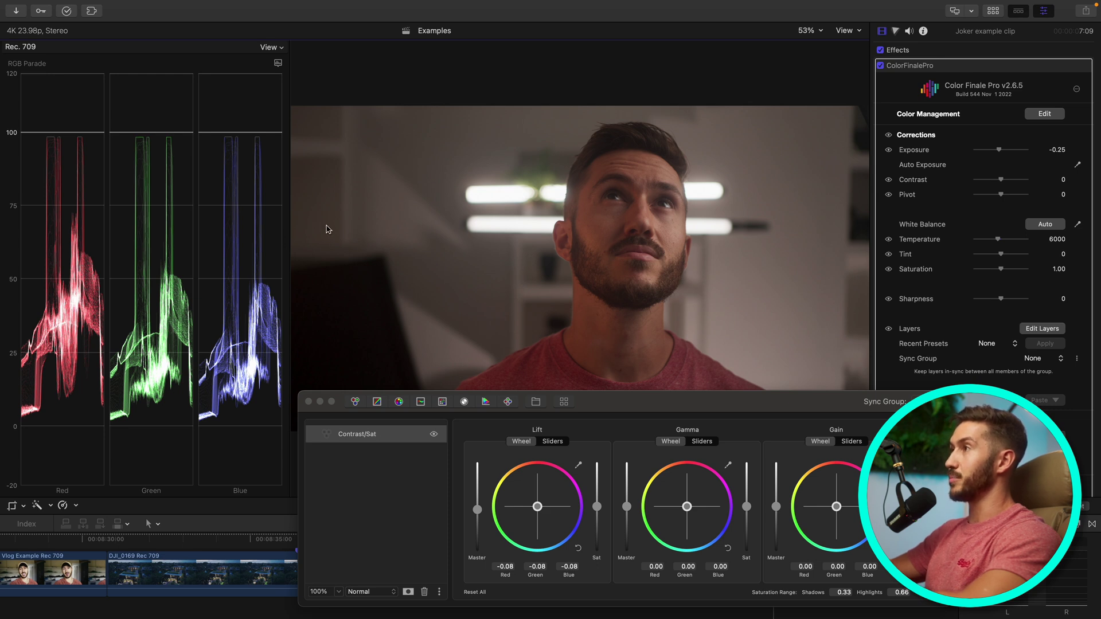
pyautogui.scroll(-5, 998, 325)
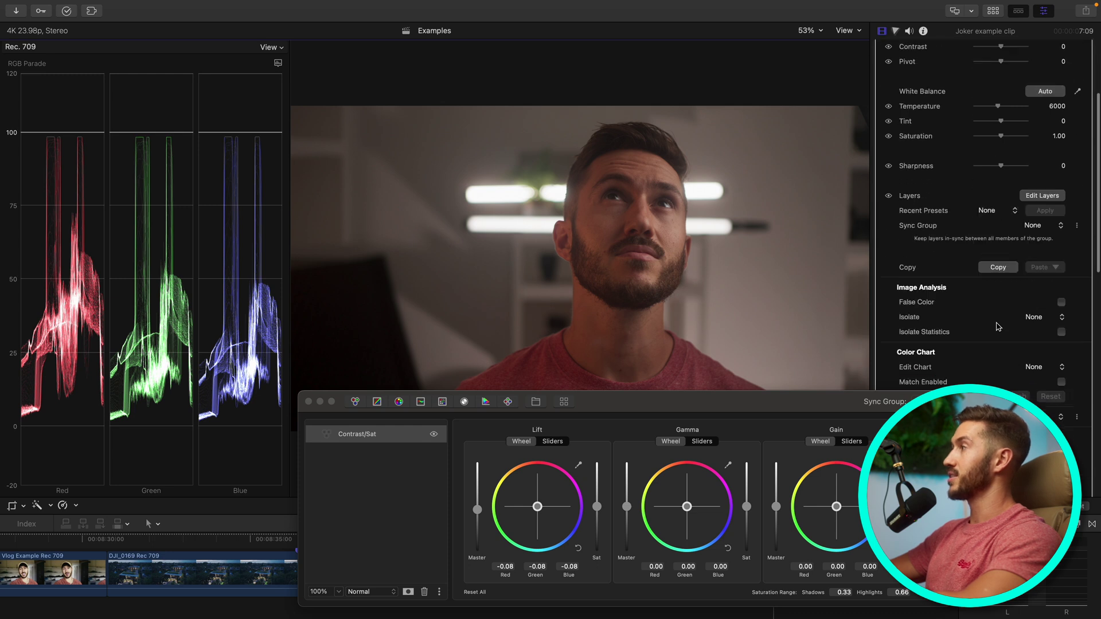
pyautogui.click(1056, 215)
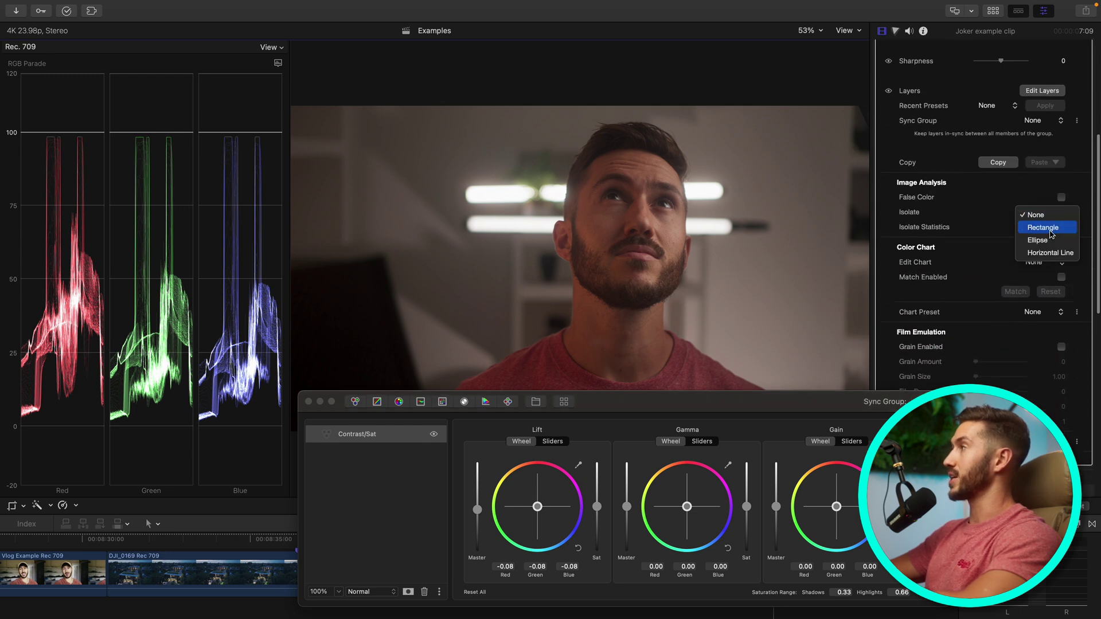
pyautogui.click(1036, 238)
pyautogui.moveTo(636, 177); pyautogui.dragTo(452, 145)
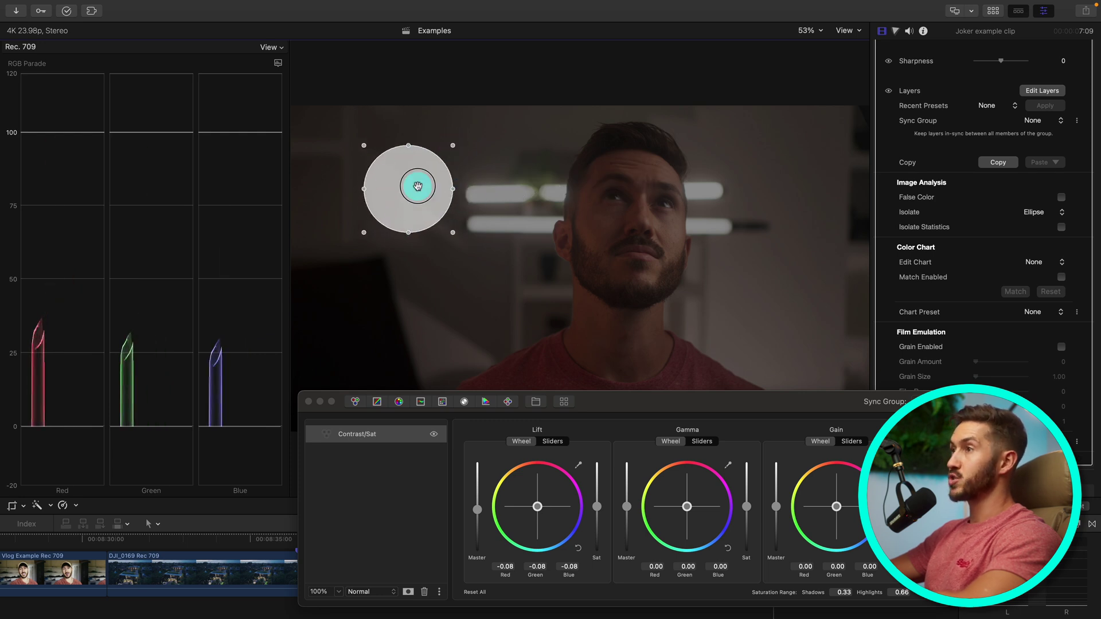
pyautogui.moveTo(418, 187); pyautogui.dragTo(423, 187)
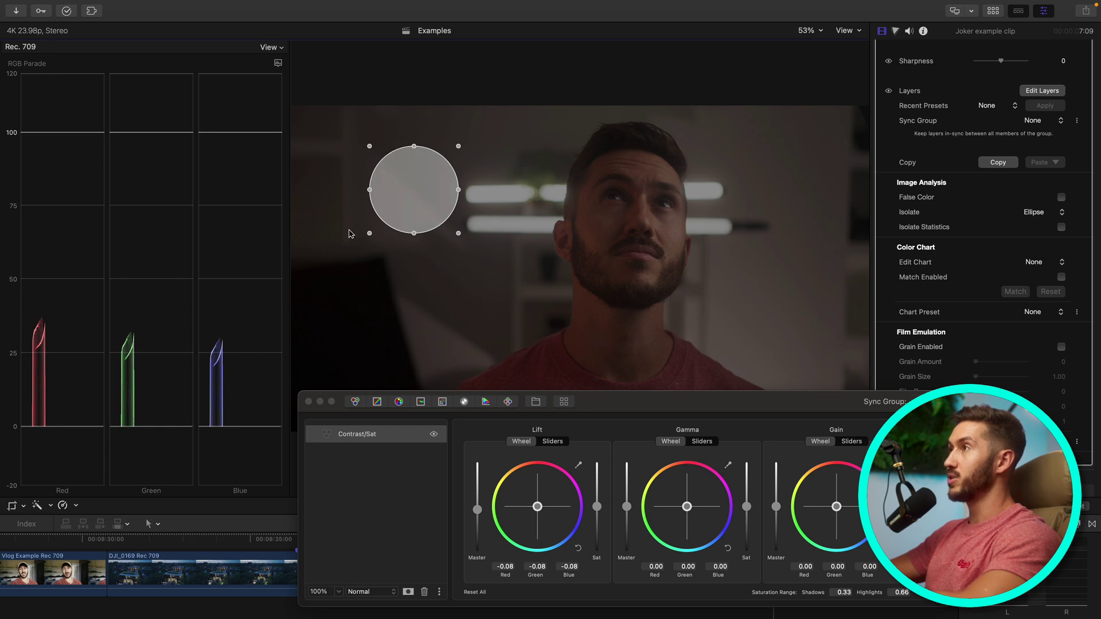
pyautogui.moveTo(440, 207); pyautogui.dragTo(433, 209)
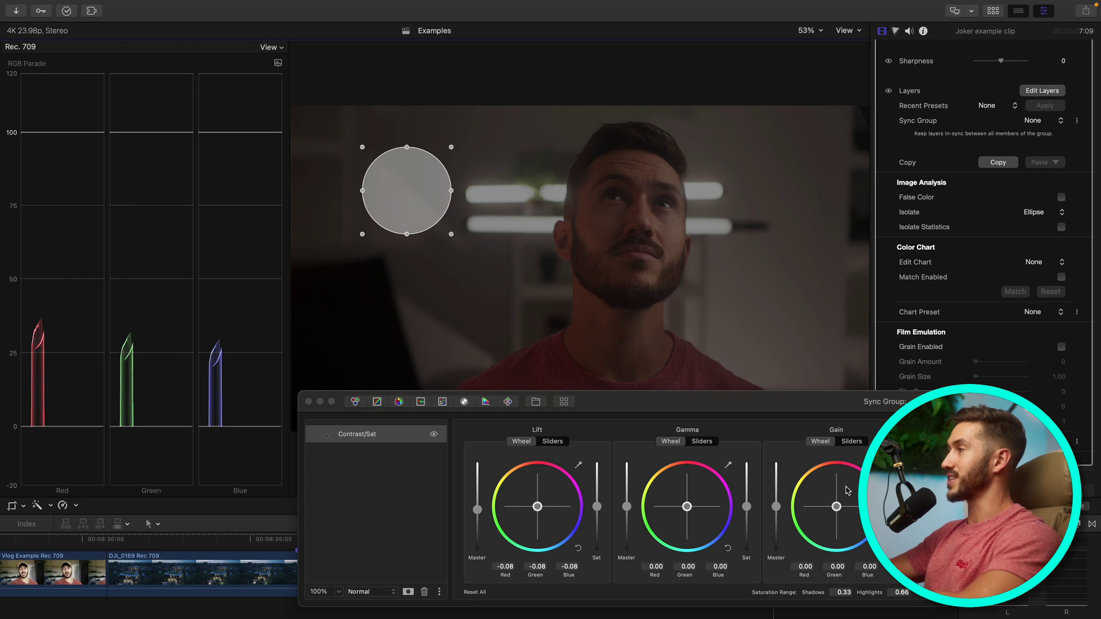
# Add a Log Wheels layer with Offset shifted to Red -0.03 and Blue 0.03.
pyautogui.click(508, 402)
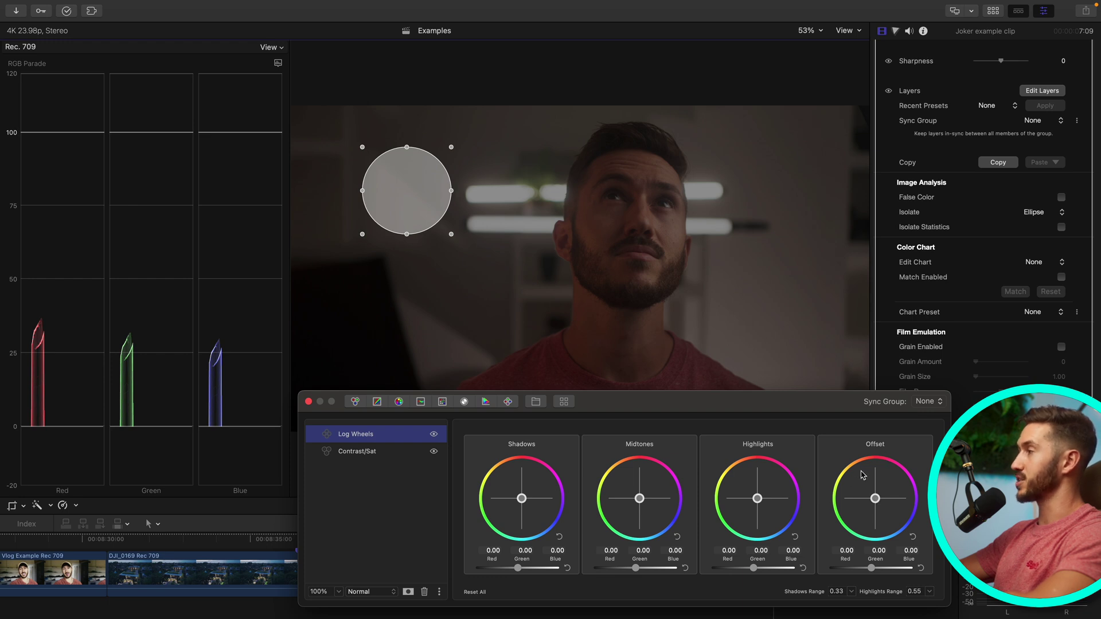
pyautogui.moveTo(872, 506); pyautogui.dragTo(885, 520)
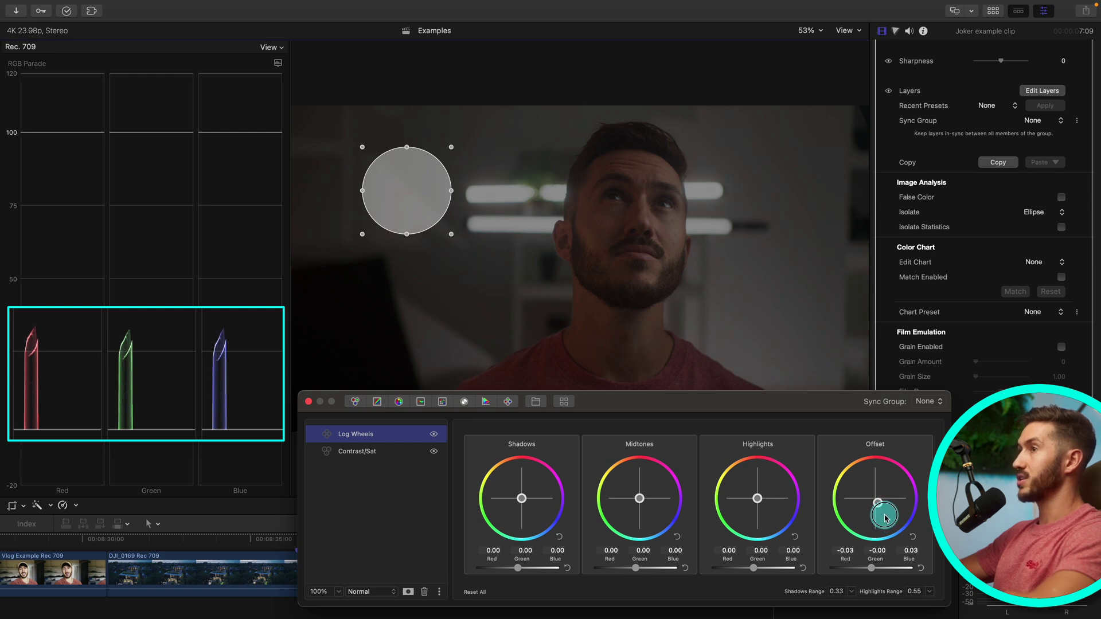
pyautogui.moveTo(884, 521); pyautogui.dragTo(883, 517)
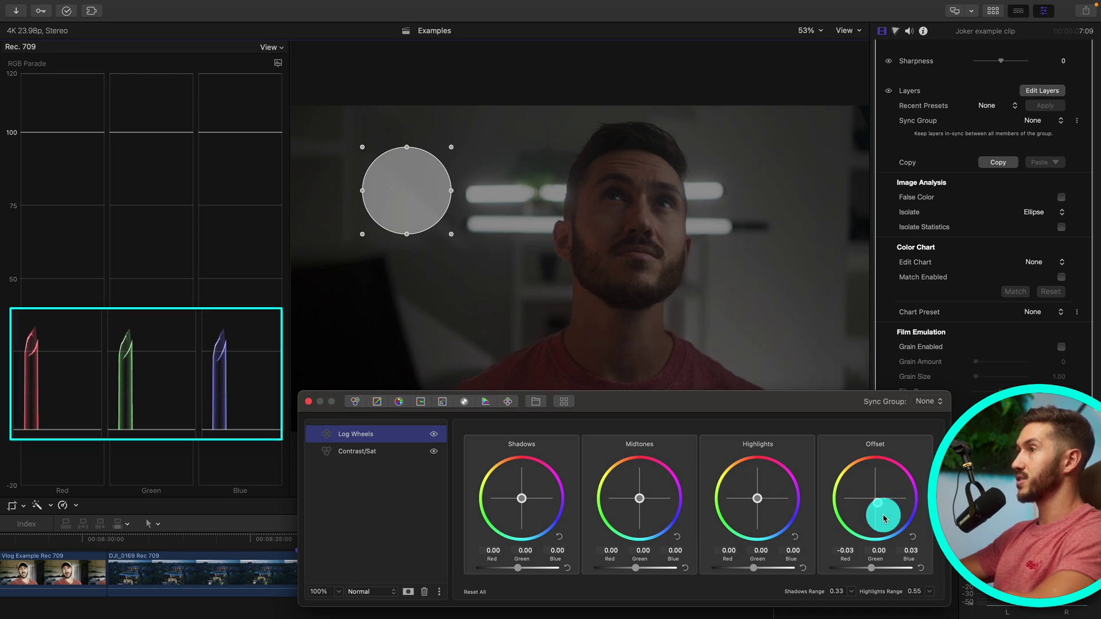
# Set Isolate back to None and toggle the Log Wheels layer to compare.
pyautogui.click(1050, 212)
pyautogui.click(1038, 188)
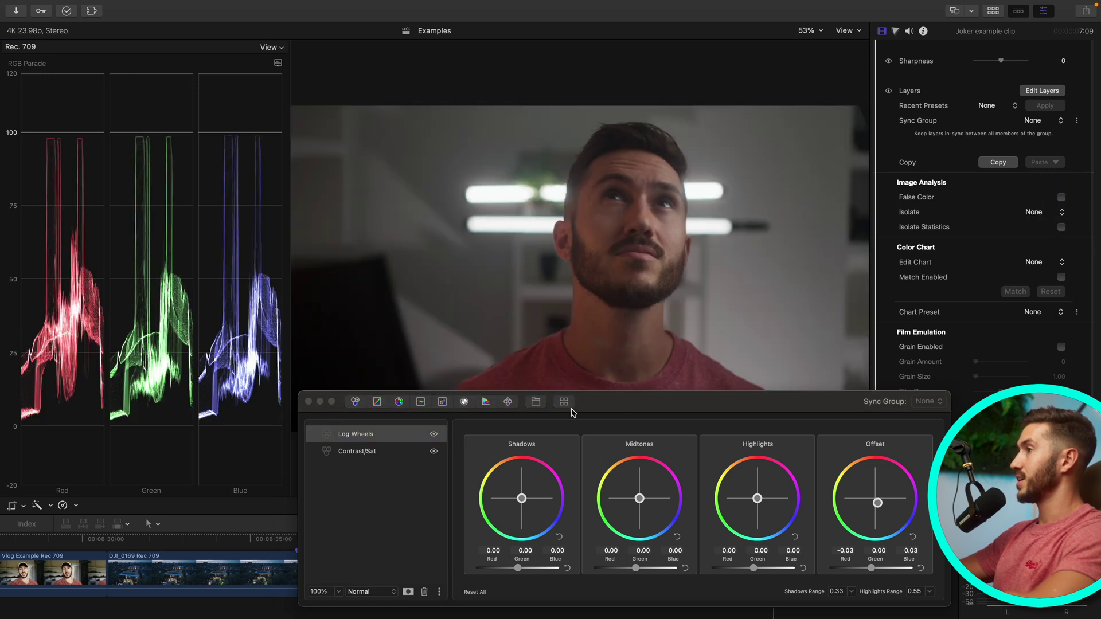
pyautogui.click(433, 436)
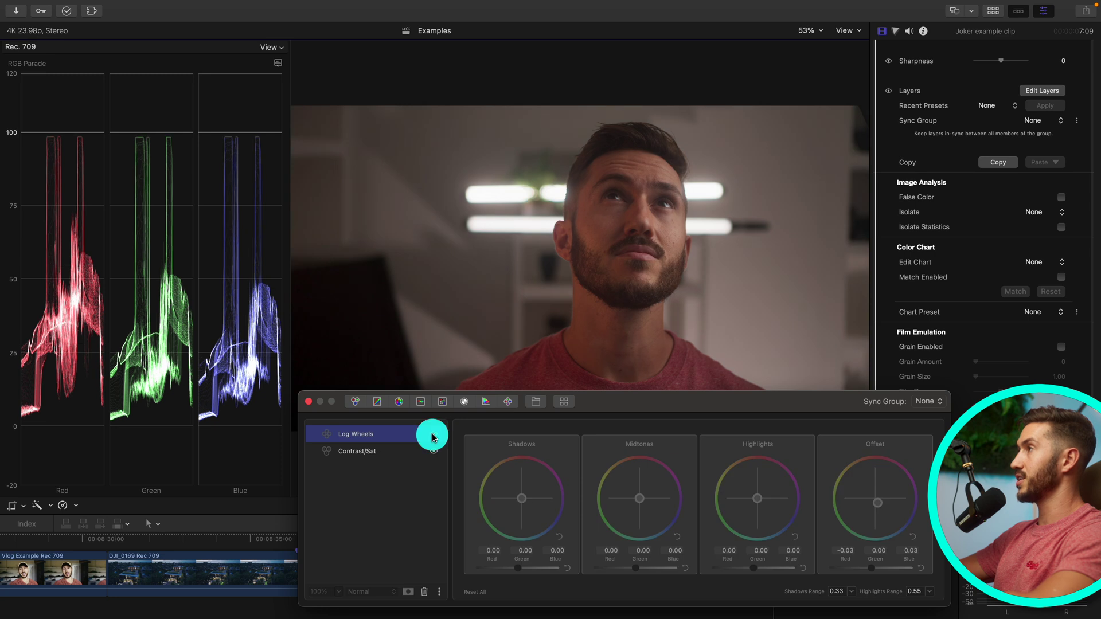
pyautogui.click(433, 435)
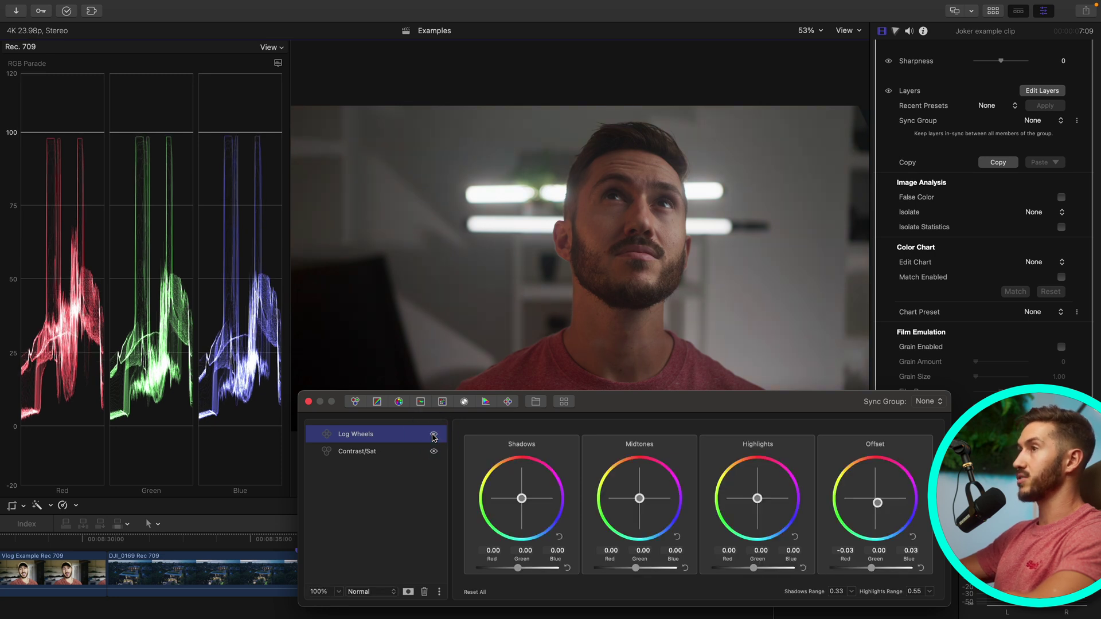
pyautogui.click(433, 435)
pyautogui.click(434, 436)
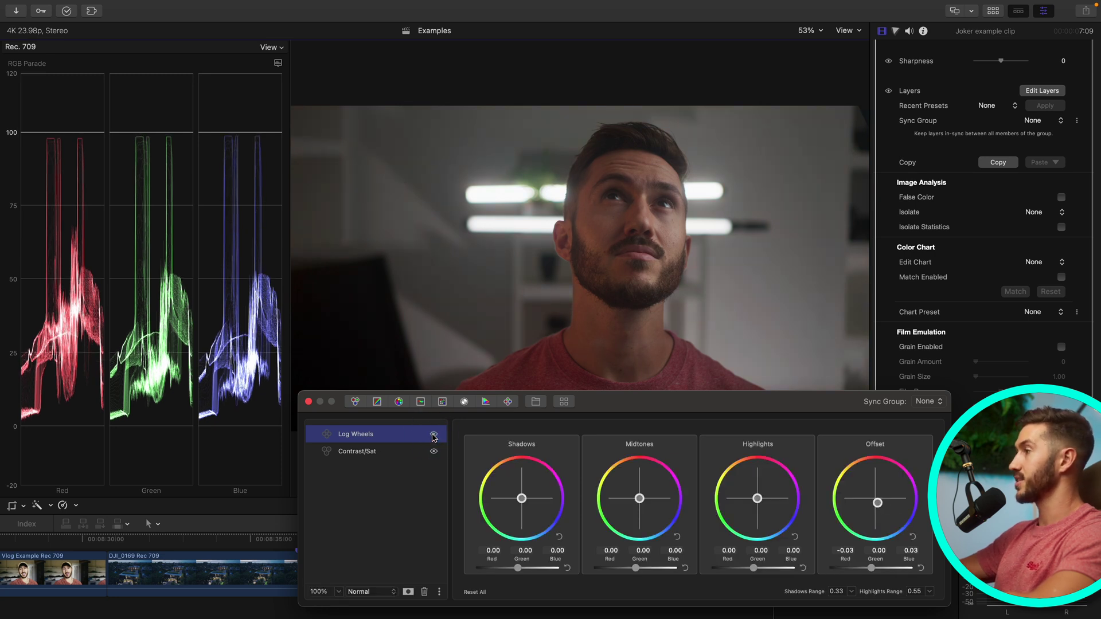
pyautogui.rightClick(404, 436)
# Rename the Log Wheels layer to 'Color Balance'.
pyautogui.click(427, 468)
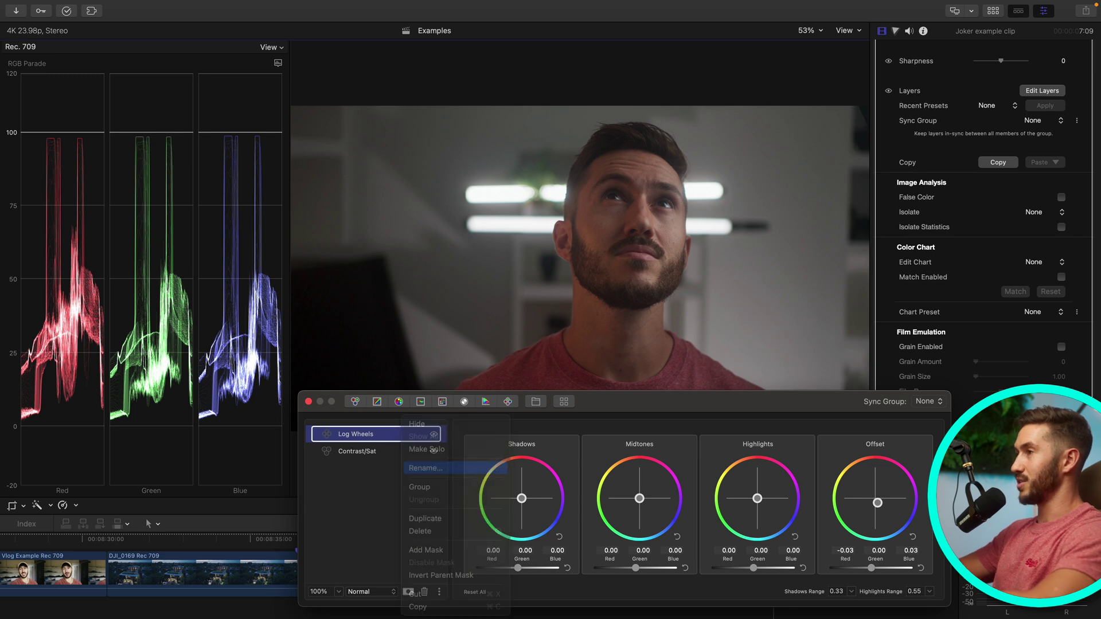
pyautogui.write('Color')
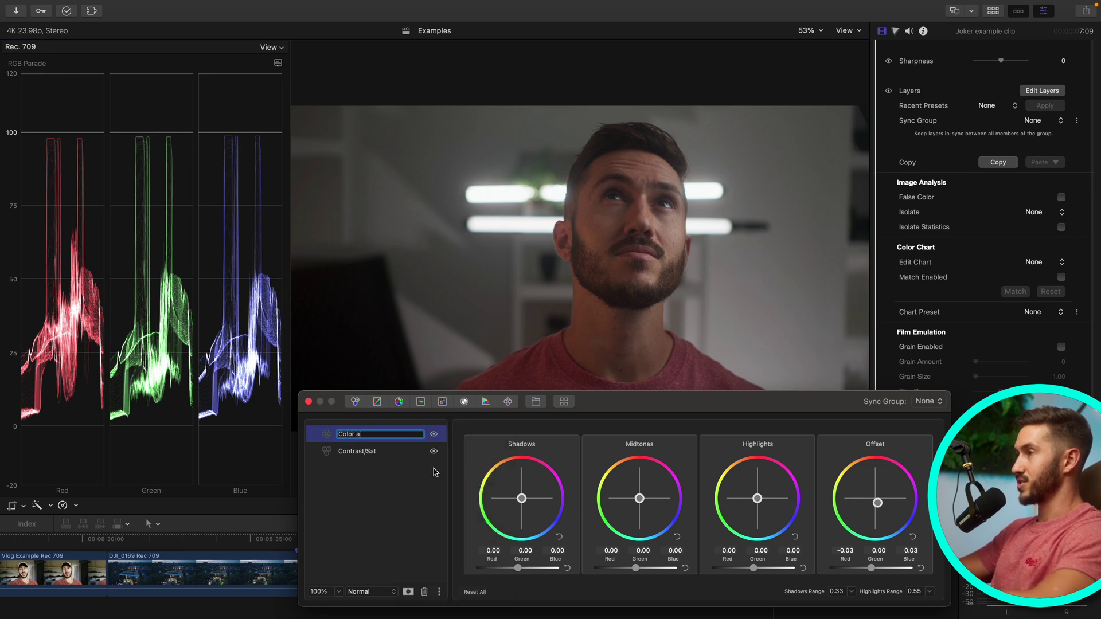
pyautogui.write(' Balance')
pyautogui.press('Return')
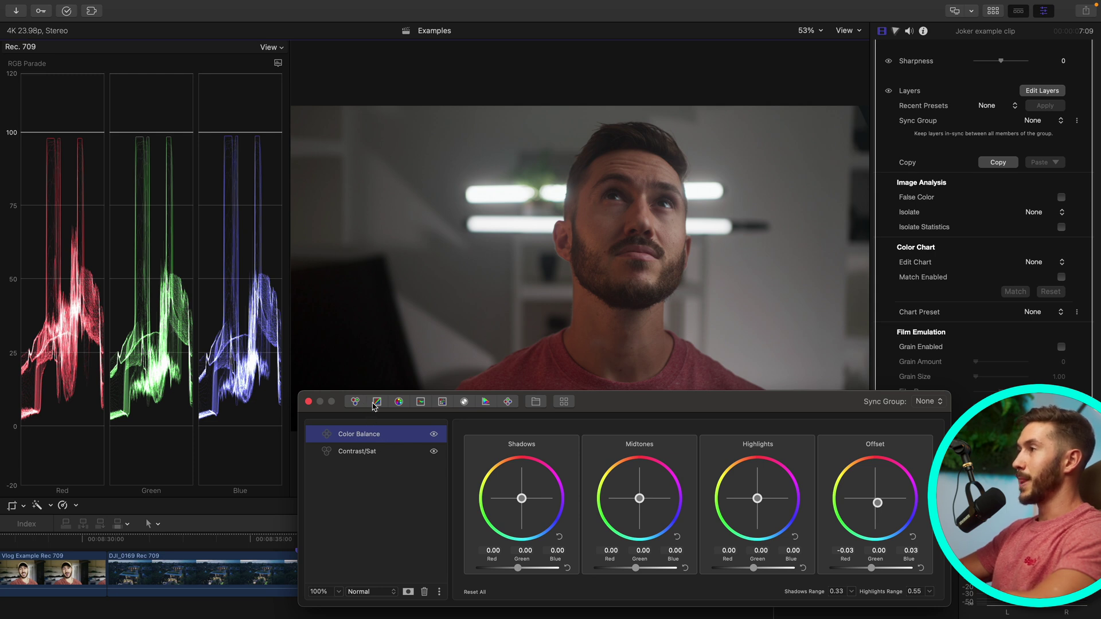
# Add new Log Wheels and Color Wheels layers, giving Log Wheels an inverted parent mask.
pyautogui.click(508, 401)
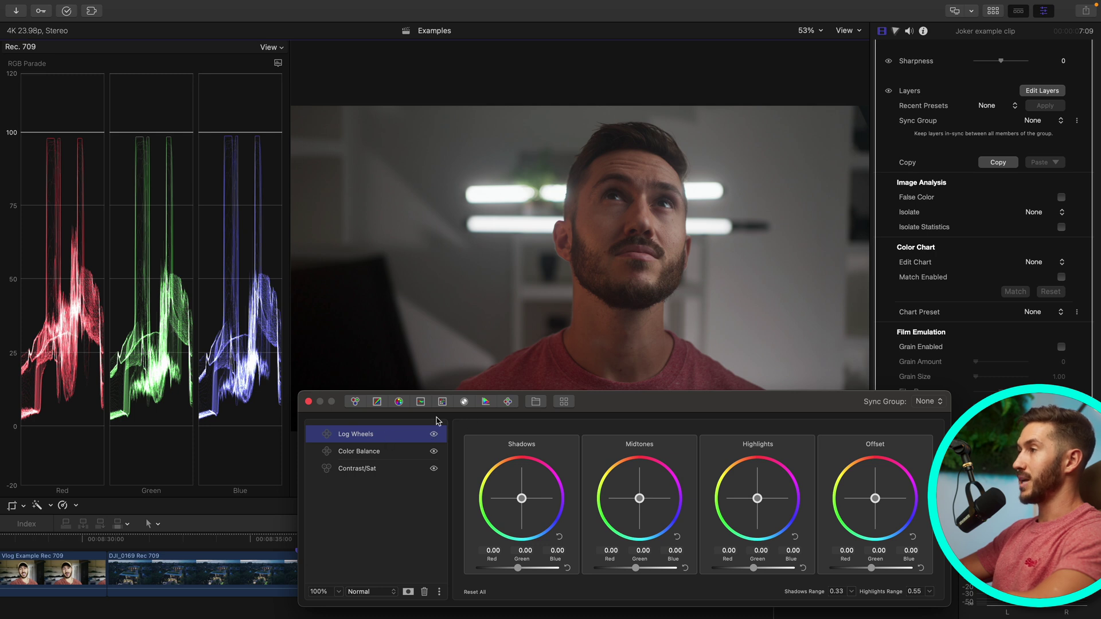
pyautogui.click(356, 403)
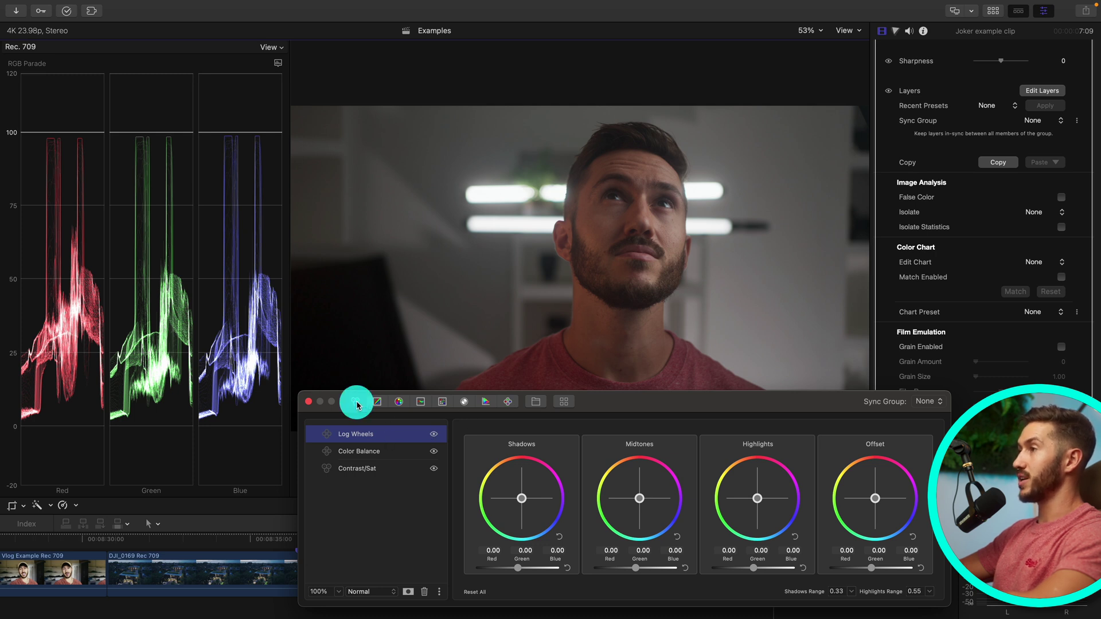
pyautogui.click(379, 453)
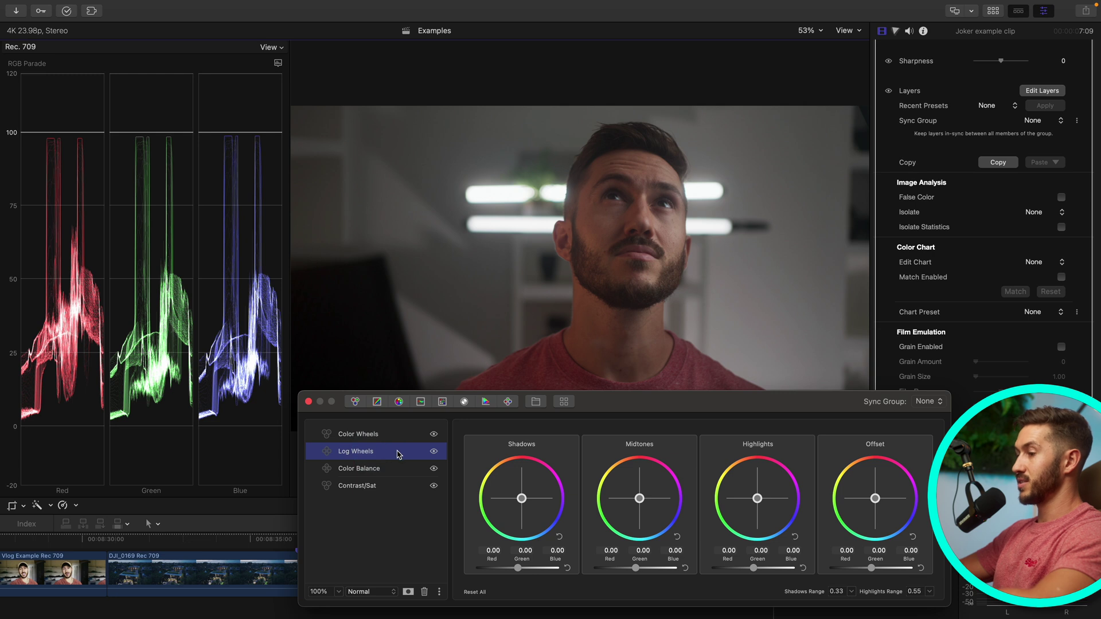
pyautogui.rightClick(398, 454)
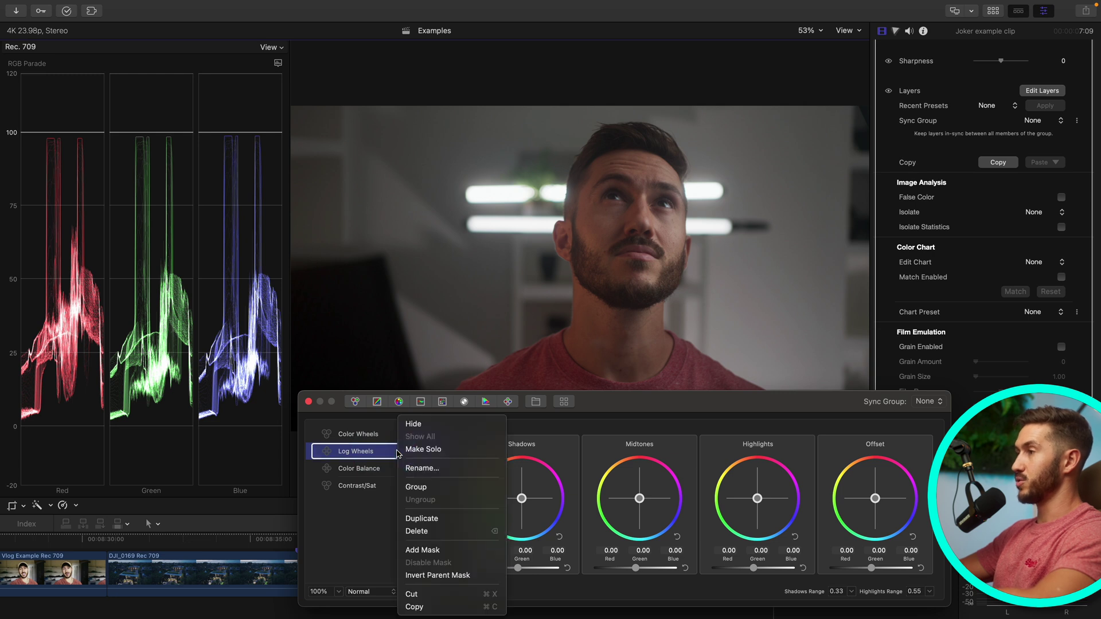
pyautogui.click(451, 575)
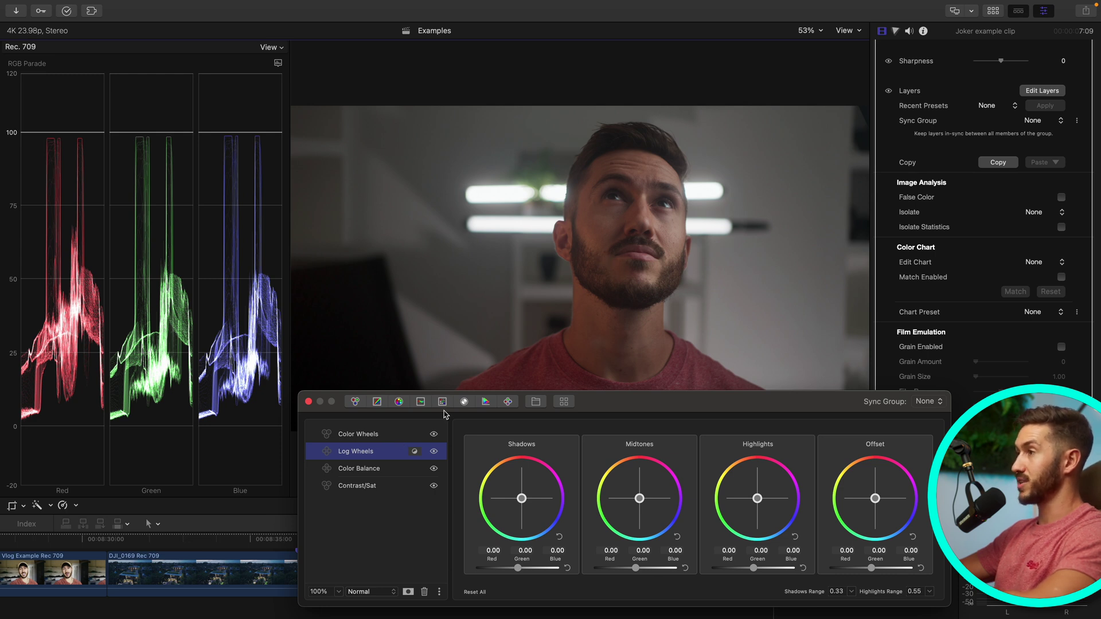
# Rename the new Log Wheels layer to 'Background' and the Color Wheels layer to 'Skin'.
pyautogui.rightClick(372, 451)
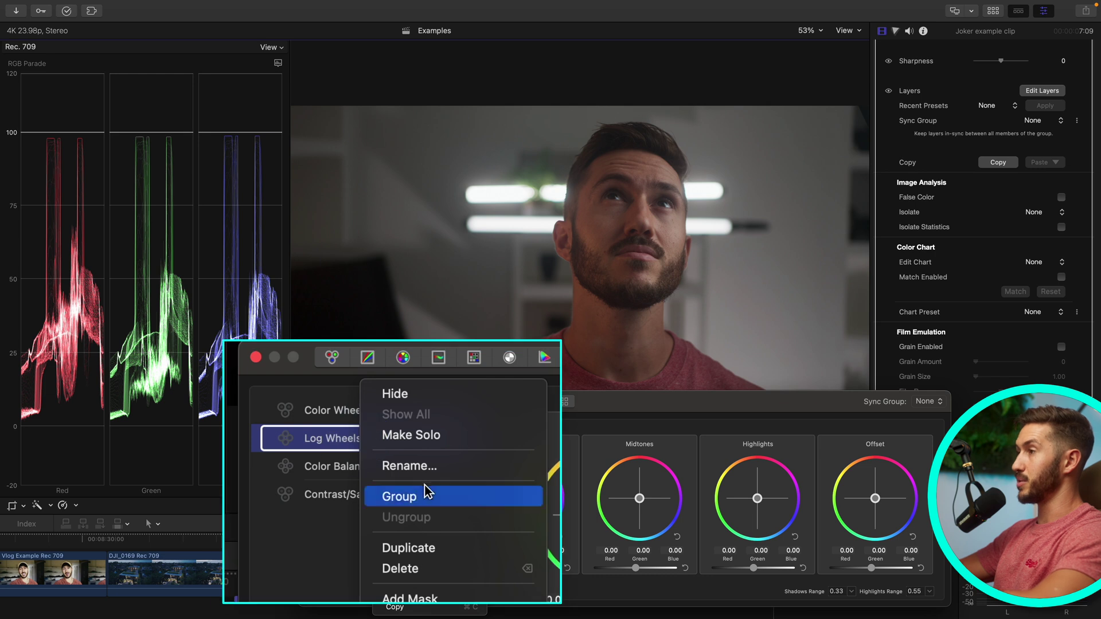
pyautogui.click(413, 470)
pyautogui.write('Background')
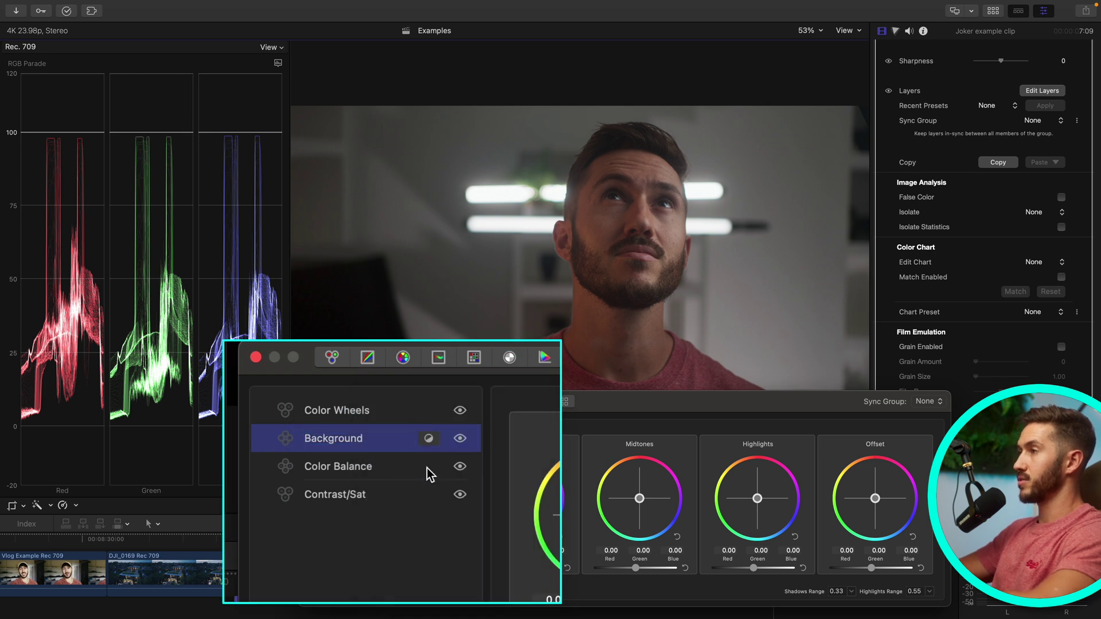
pyautogui.click(373, 408)
pyautogui.rightClick(373, 409)
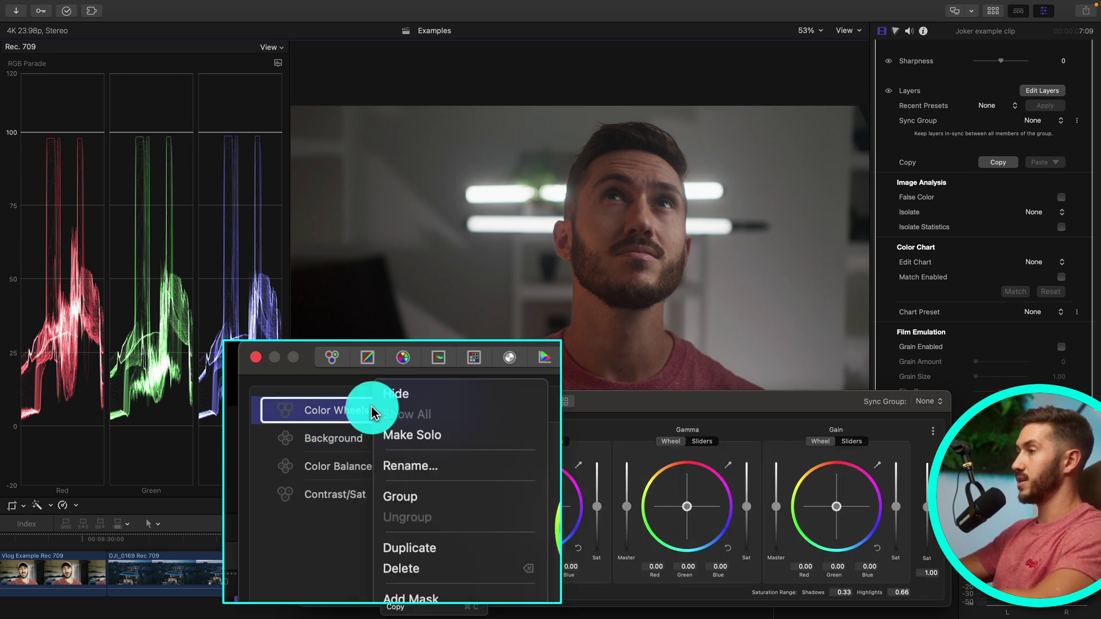
pyautogui.click(414, 463)
pyautogui.write('Sking')
pyautogui.press('Return')
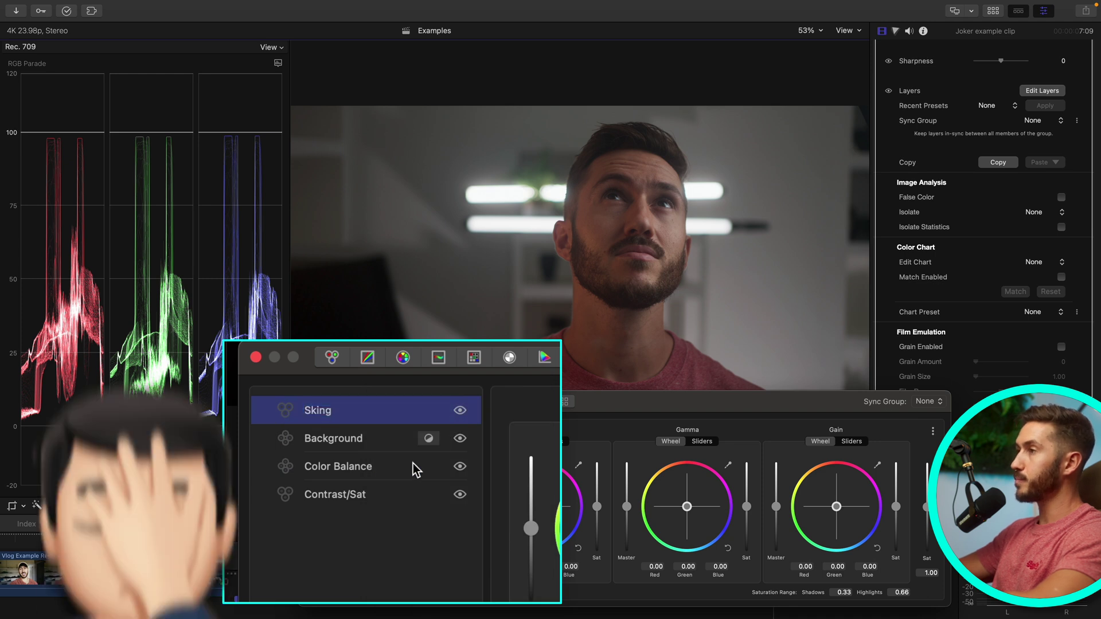
# Group the Skin and Background layers and name the group 'Look Adjustment'.
pyautogui.keyDown('shift'); pyautogui.click(353, 441); pyautogui.keyUp('shift')
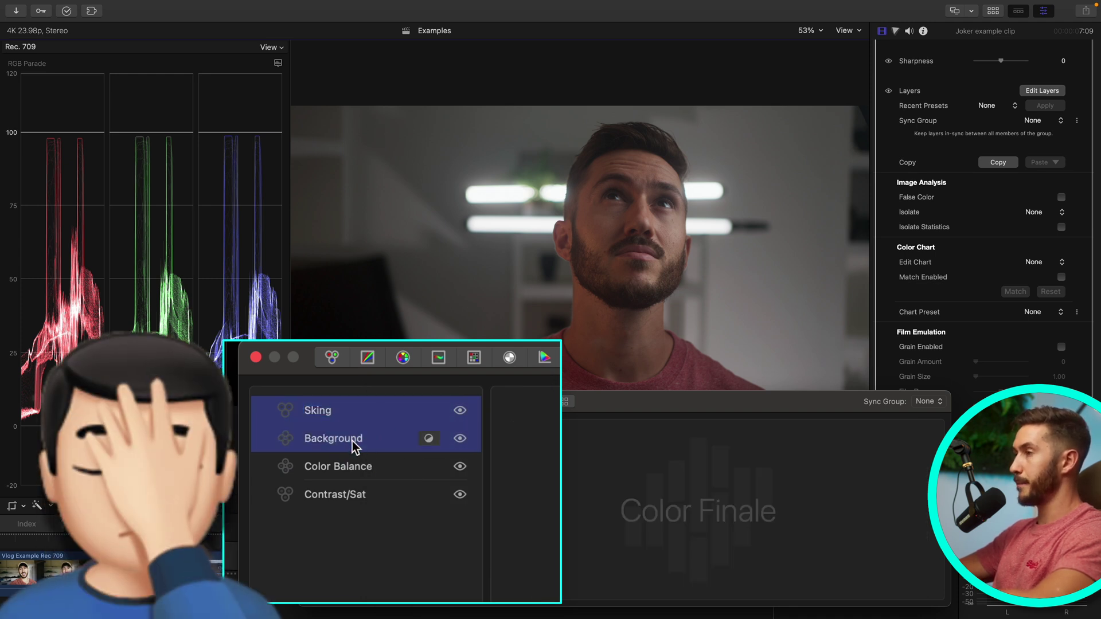
pyautogui.rightClick(352, 442)
pyautogui.click(425, 492)
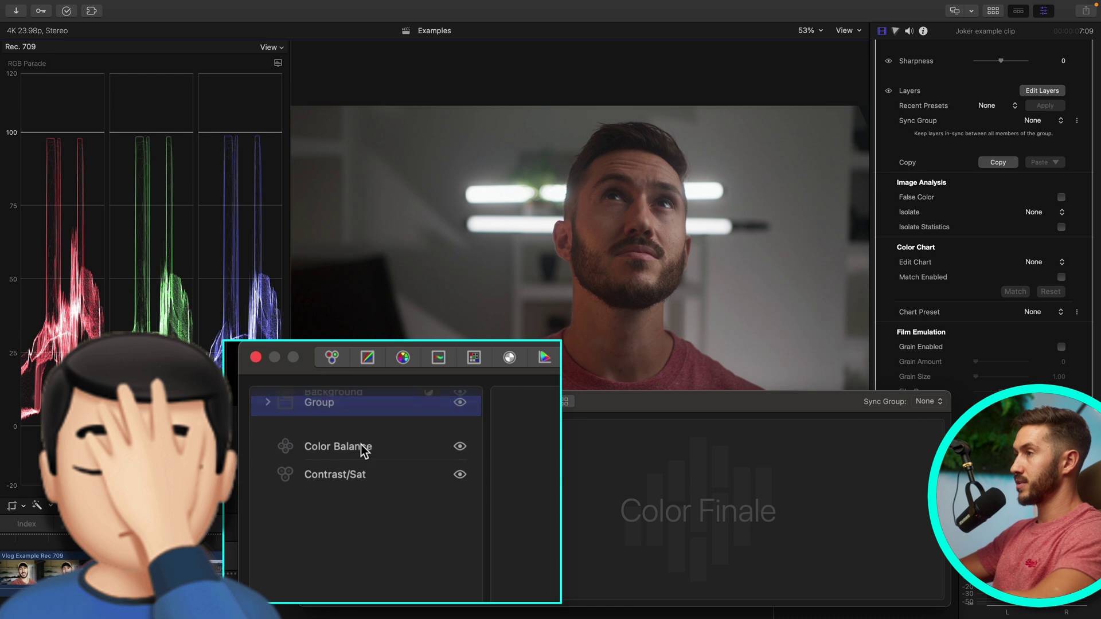
pyautogui.rightClick(355, 414)
pyautogui.click(401, 465)
pyautogui.write('Look ADJ')
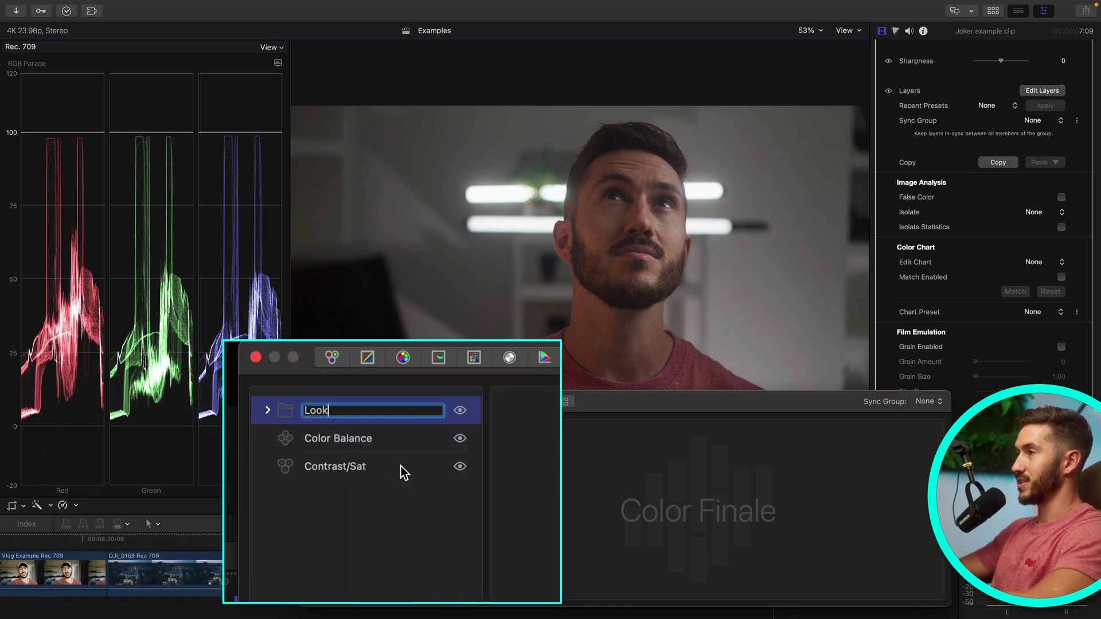
pyautogui.press('BackSpace')
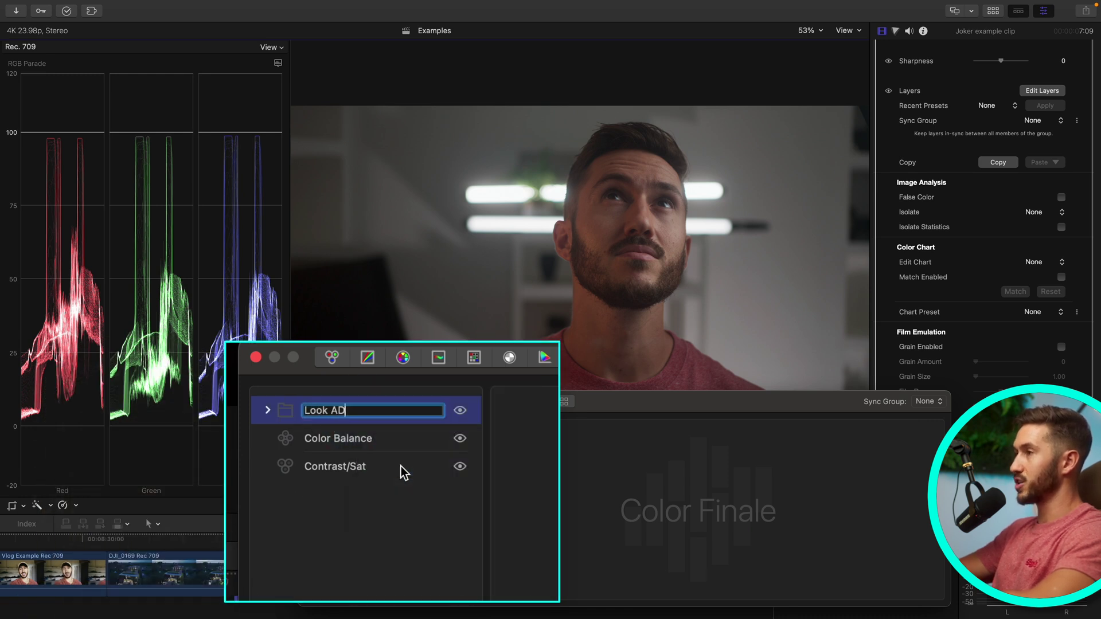
pyautogui.press('BackSpace')
pyautogui.write('djustment')
pyautogui.press('Return')
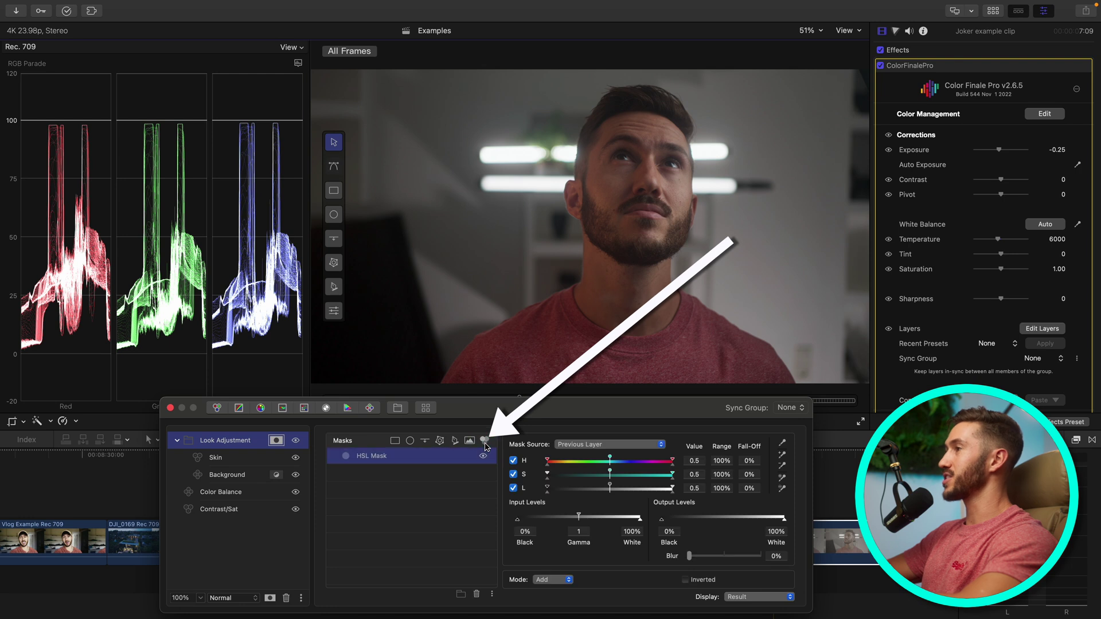
# Sample the forehead skin tone for the HSL mask and display it as a composite mask.
pyautogui.click(783, 444)
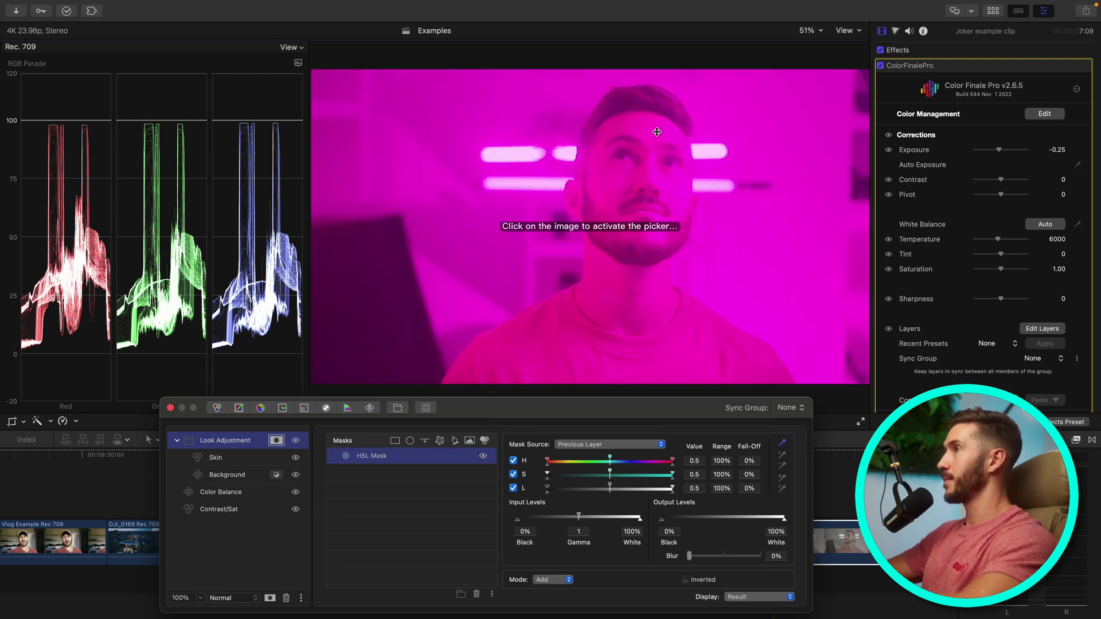
pyautogui.click(654, 139)
pyautogui.click(655, 136)
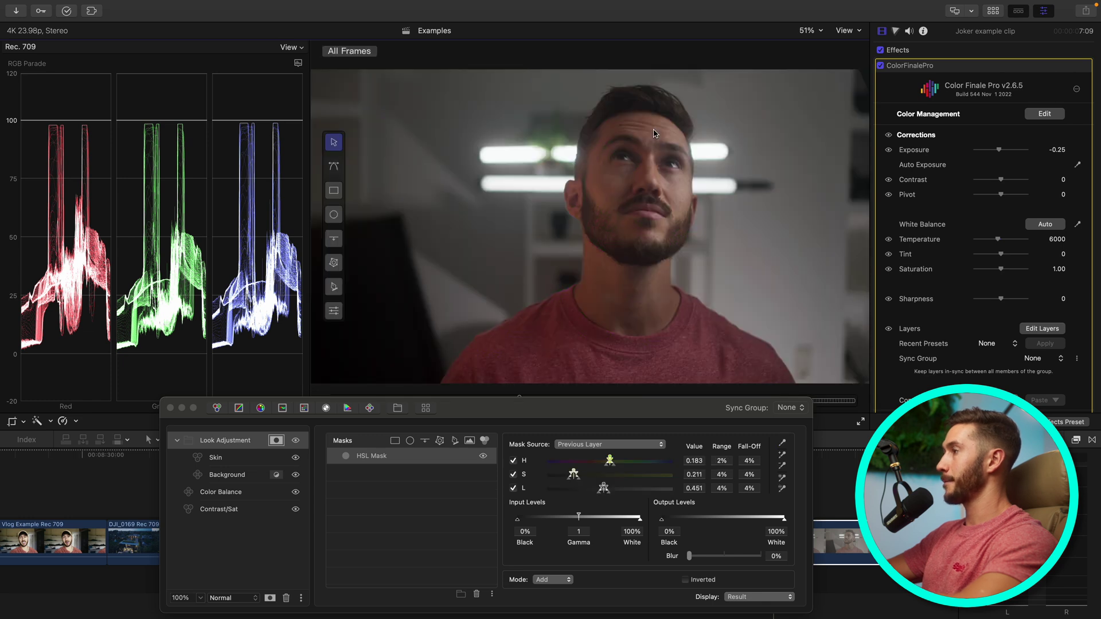
pyautogui.click(755, 596)
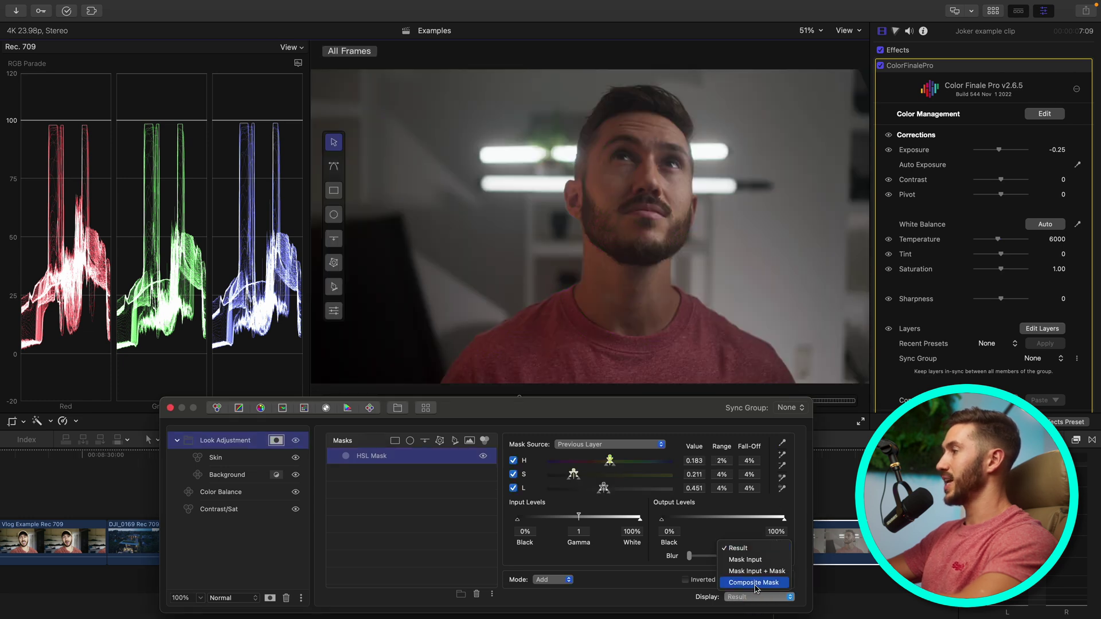
pyautogui.click(754, 582)
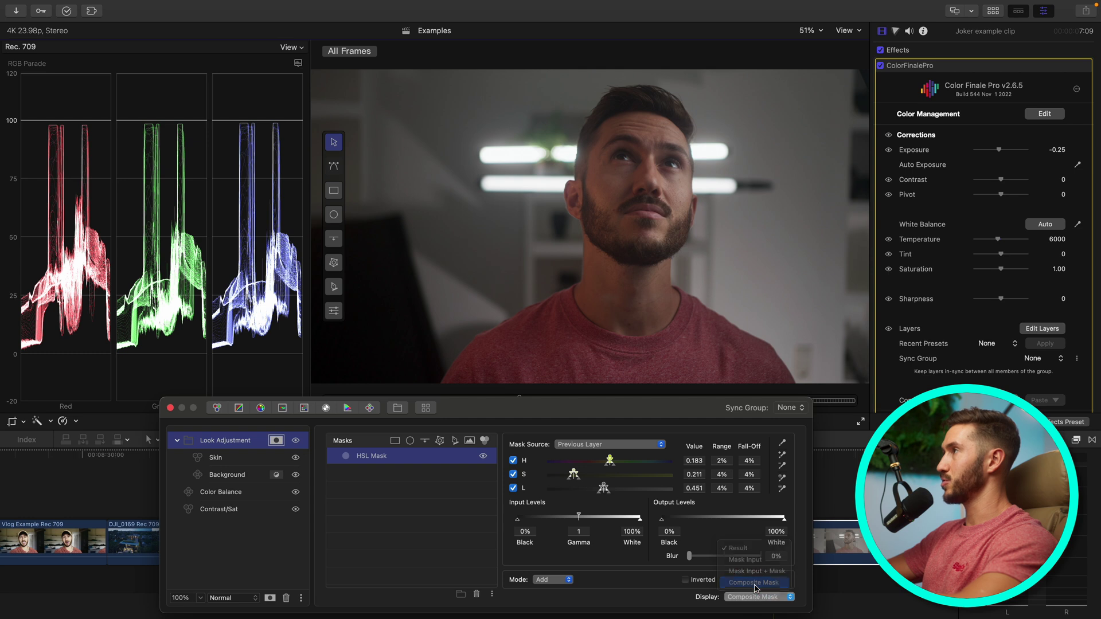
pyautogui.moveTo(676, 412); pyautogui.dragTo(678, 383)
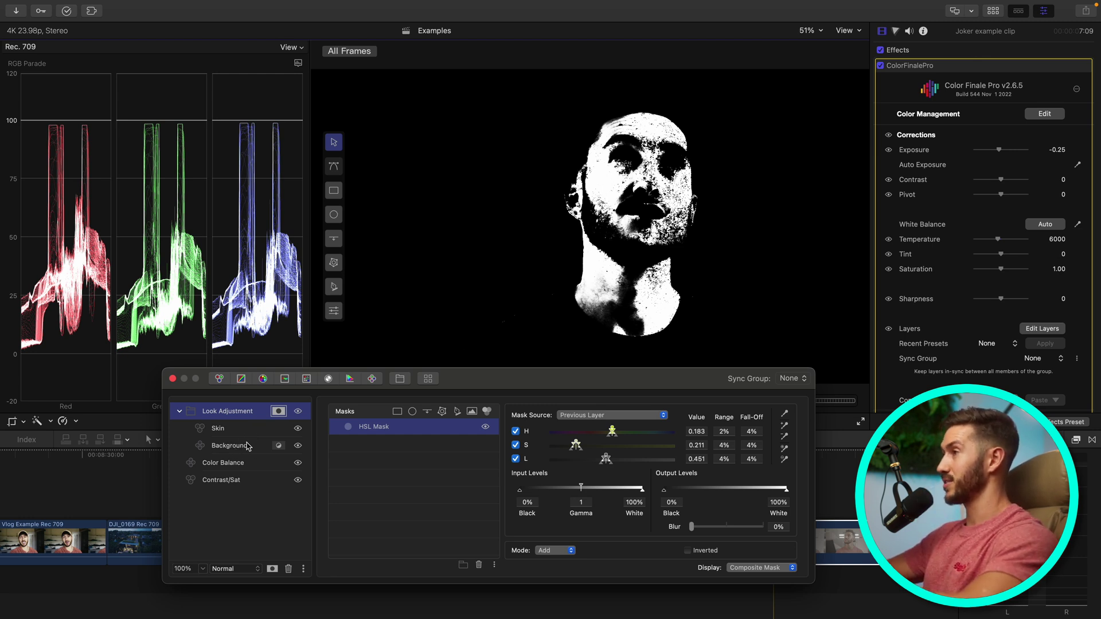
# Widen the HSL mask ranges to H 0.15, S 0.211, L 0.451 so face and body show white.
pyautogui.moveTo(608, 428); pyautogui.dragTo(601, 403)
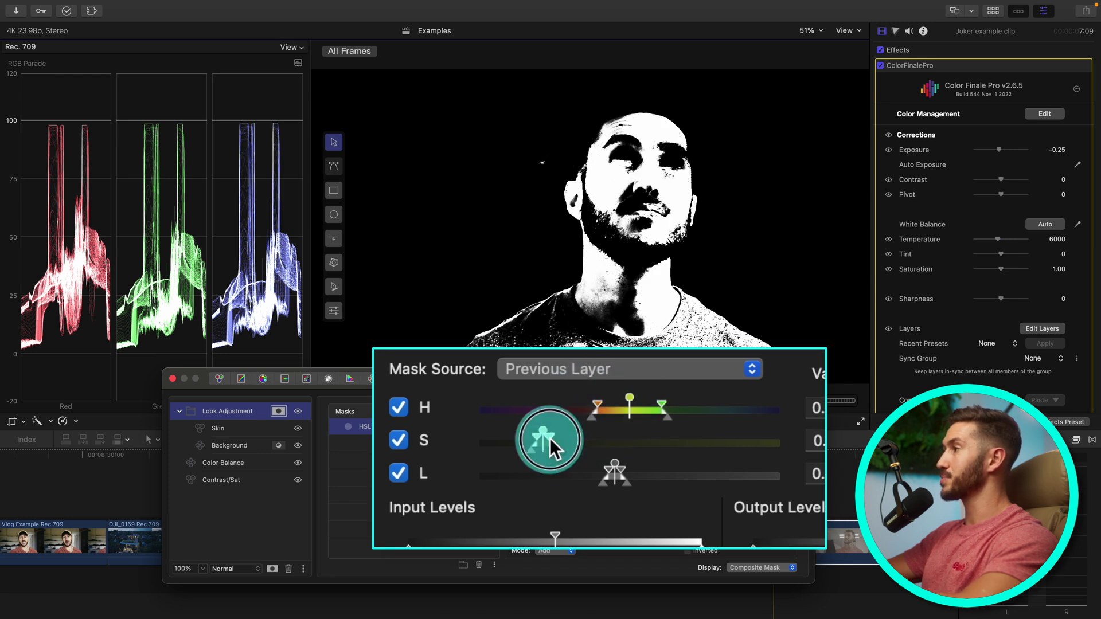
pyautogui.moveTo(549, 438)
pyautogui.mouseDown()
pyautogui.moveTo(576, 438)
pyautogui.moveTo(555, 438)
pyautogui.mouseUp()
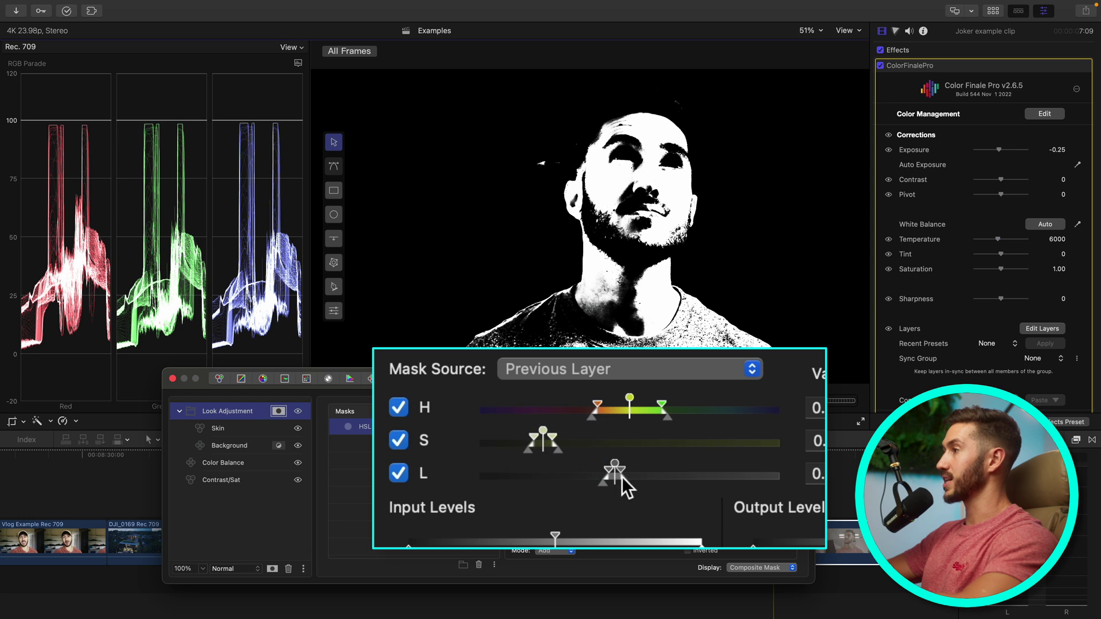
pyautogui.moveTo(621, 476); pyautogui.dragTo(586, 470)
pyautogui.moveTo(636, 400); pyautogui.dragTo(572, 412)
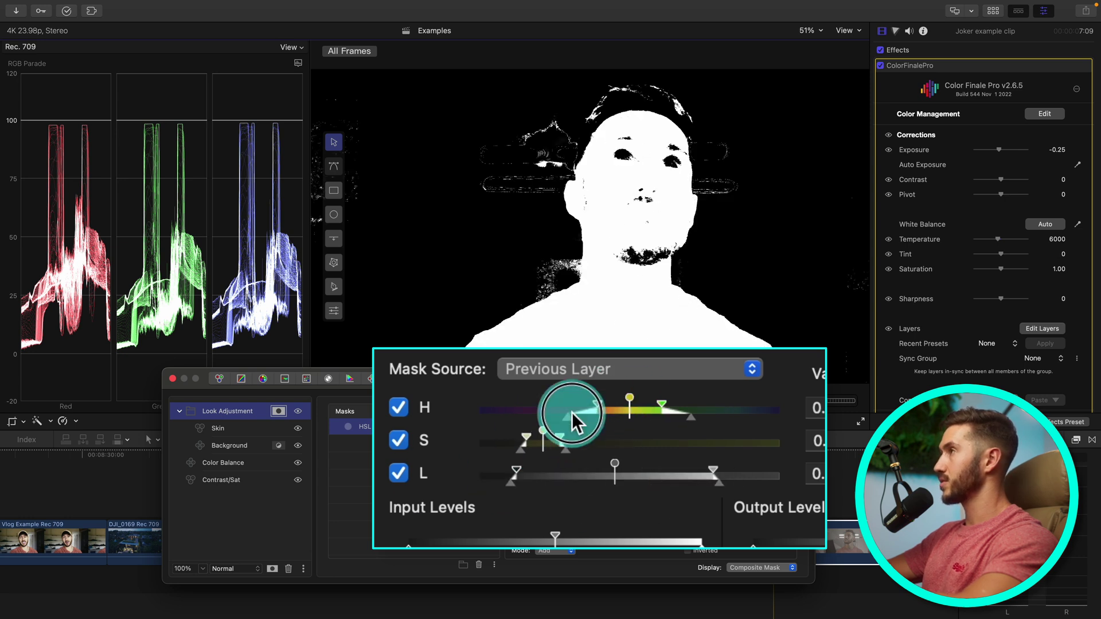
pyautogui.moveTo(518, 447); pyautogui.dragTo(522, 447)
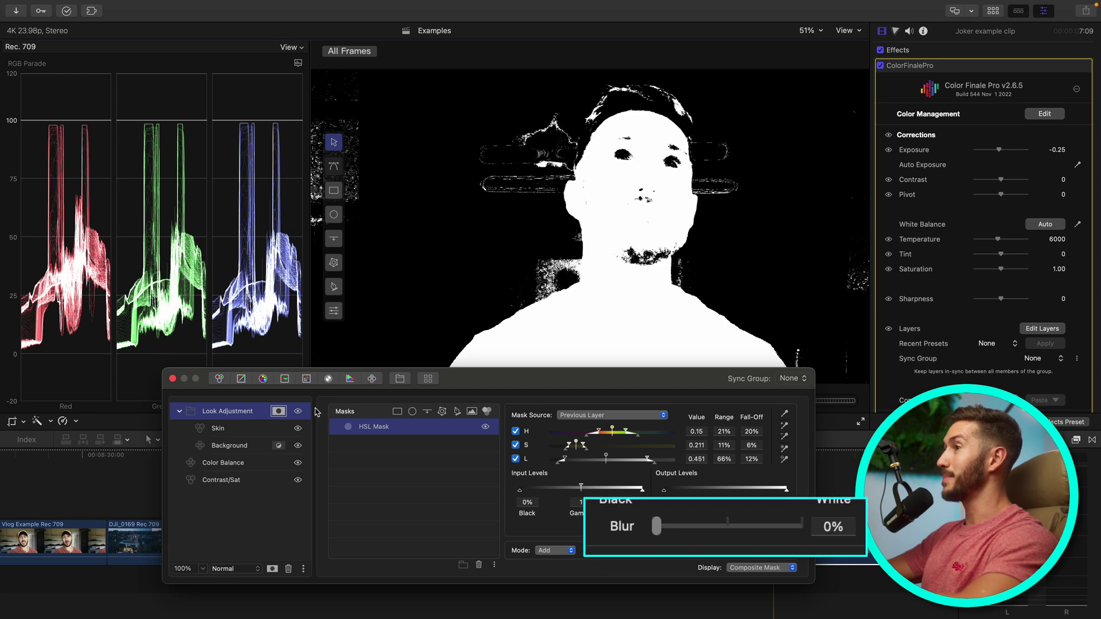
pyautogui.click(253, 447)
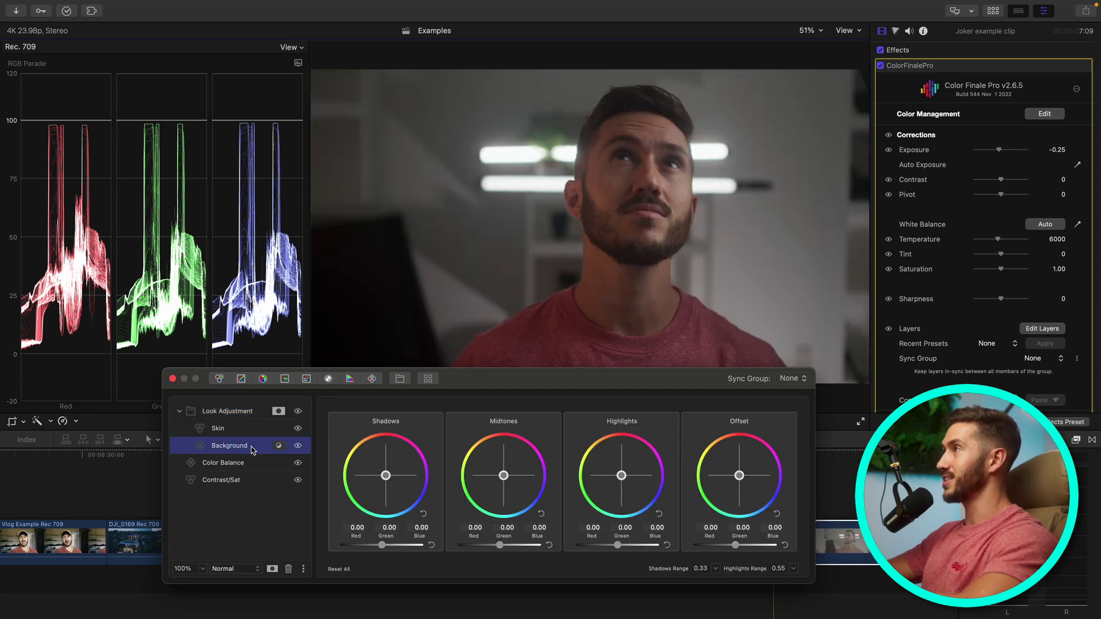
# Show the Comparison Viewer beside the main viewer.
pyautogui.moveTo(610, 380); pyautogui.dragTo(615, 316)
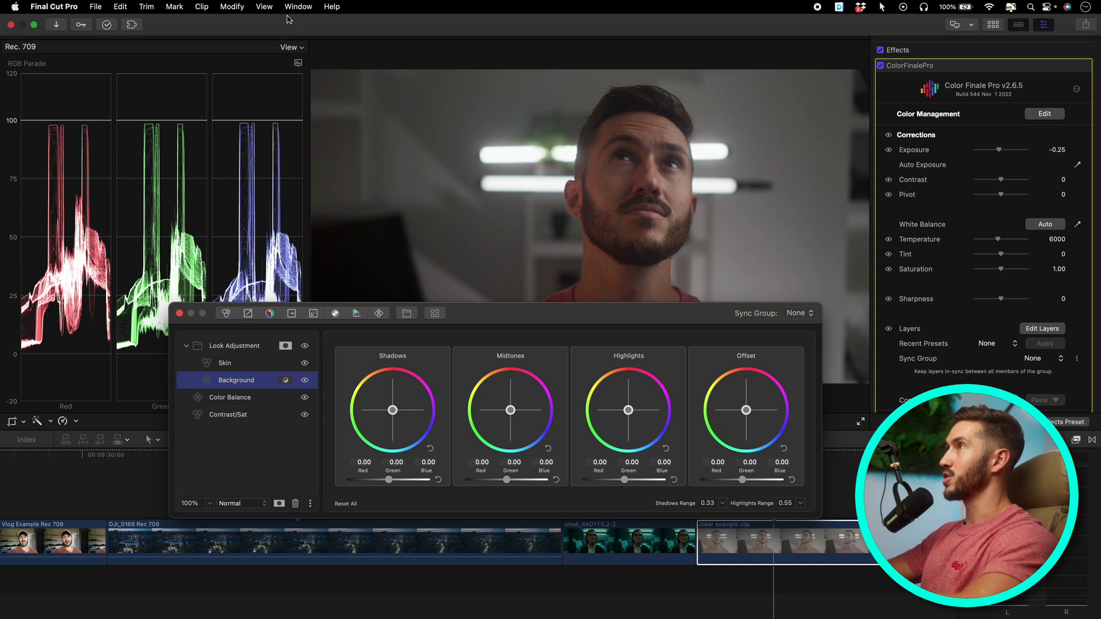
pyautogui.click(298, 7)
pyautogui.moveTo(436, 163)
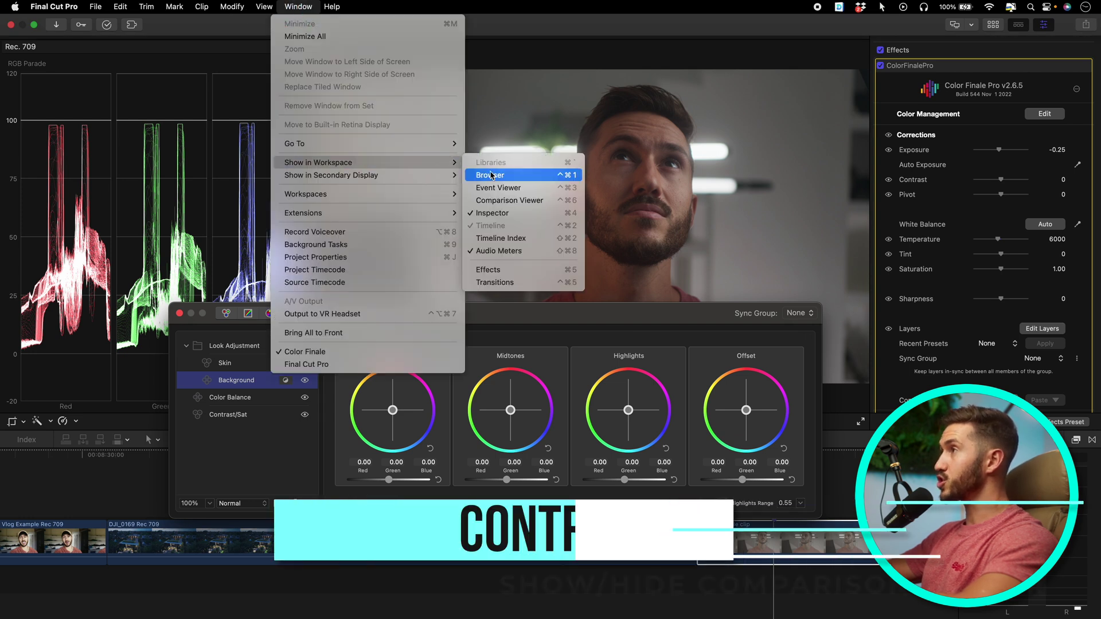
pyautogui.click(525, 201)
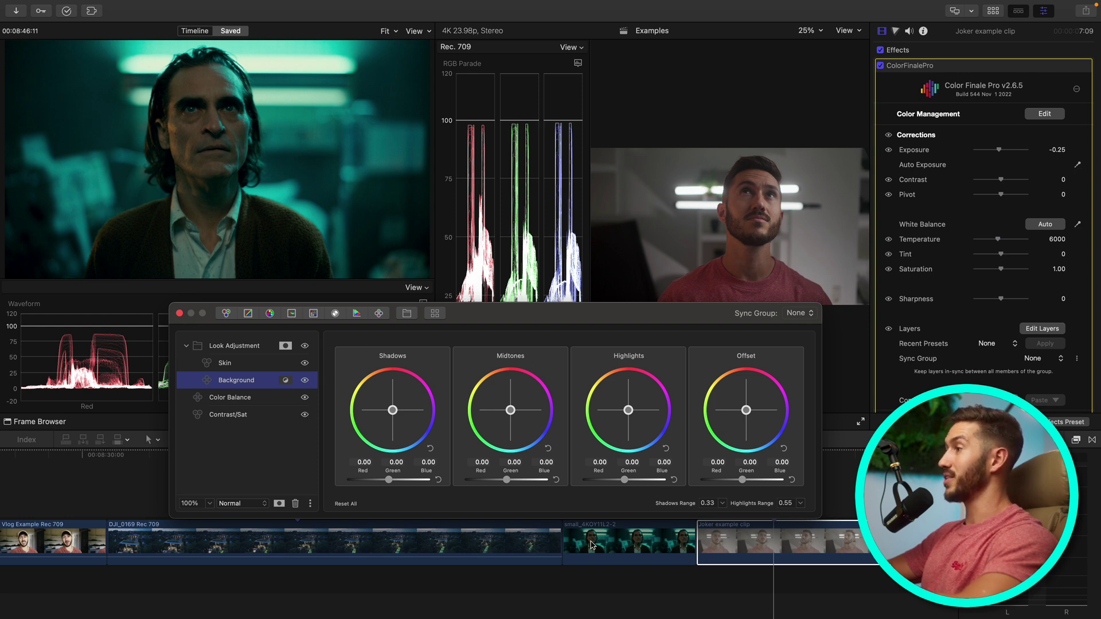
# Save a Joker still from small_4KOY11L2-2 to the Frame Browser, then reselect the portrait clip.
pyautogui.click(47, 423)
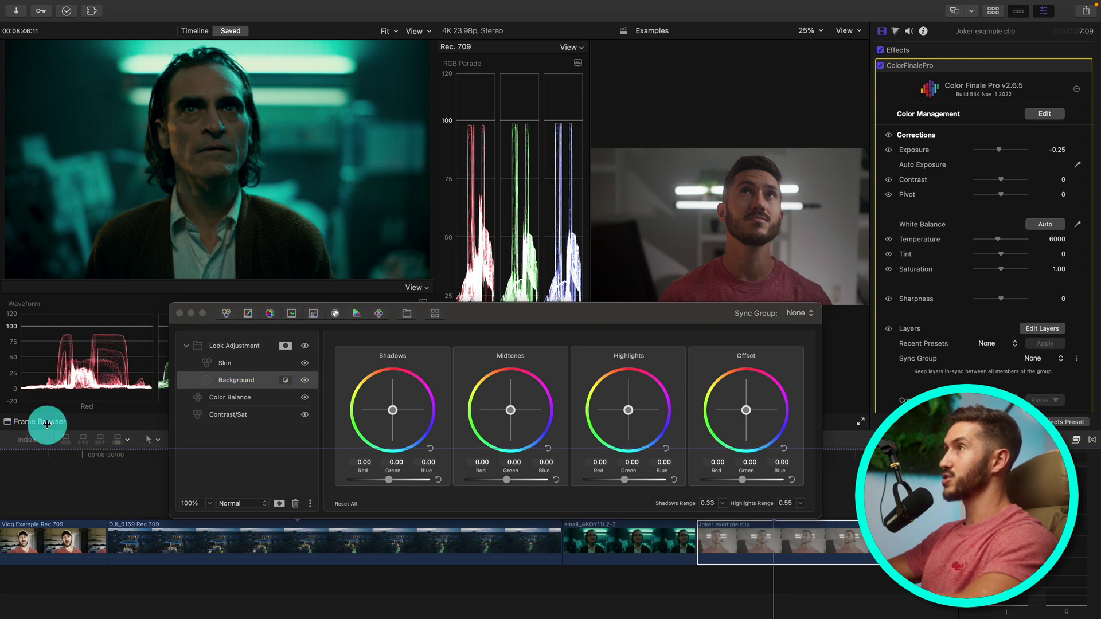
pyautogui.click(32, 299)
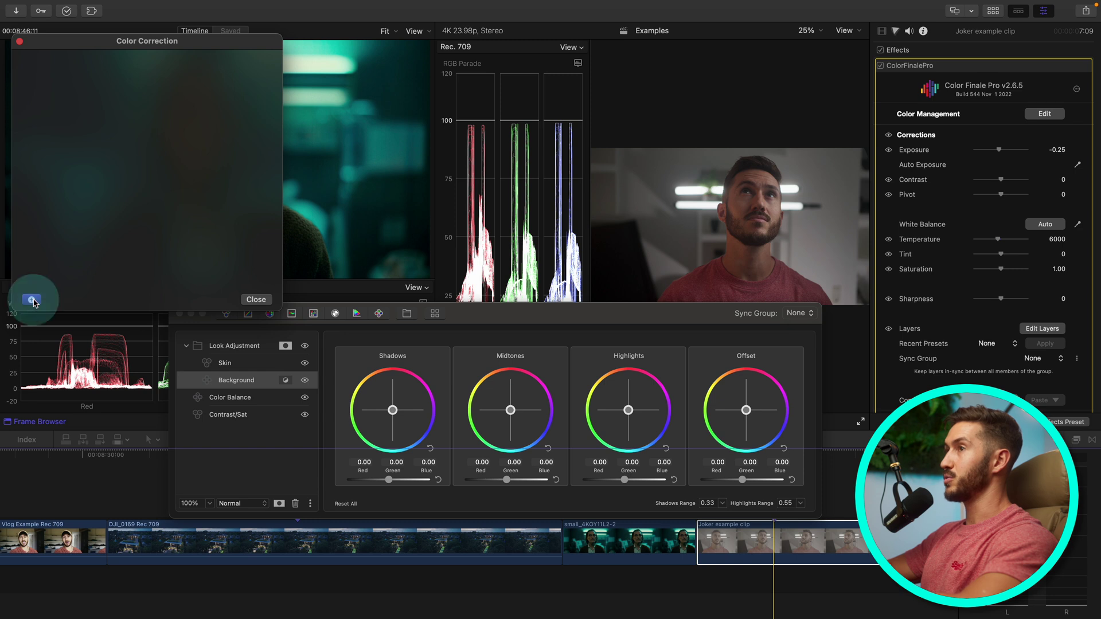
pyautogui.moveTo(40, 103)
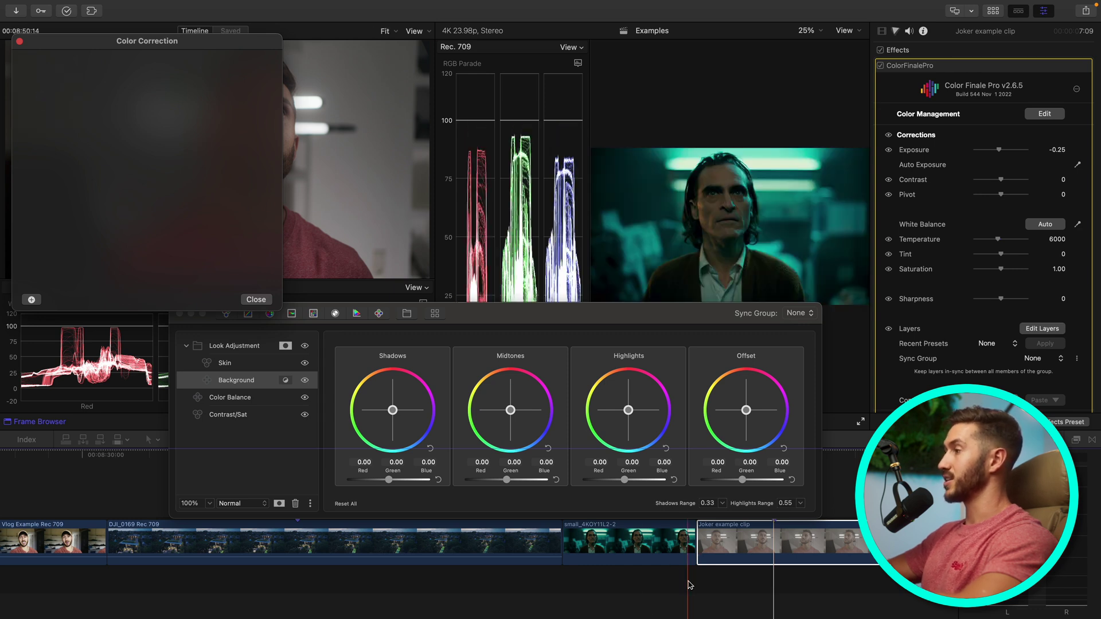
pyautogui.click(639, 528)
pyautogui.click(639, 528)
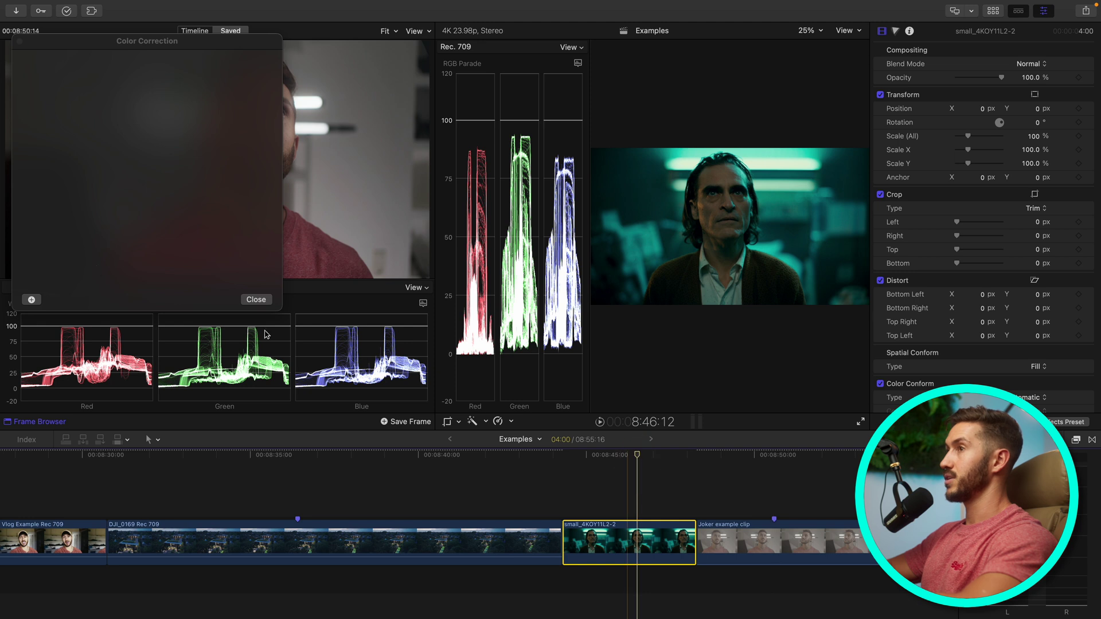
pyautogui.click(32, 300)
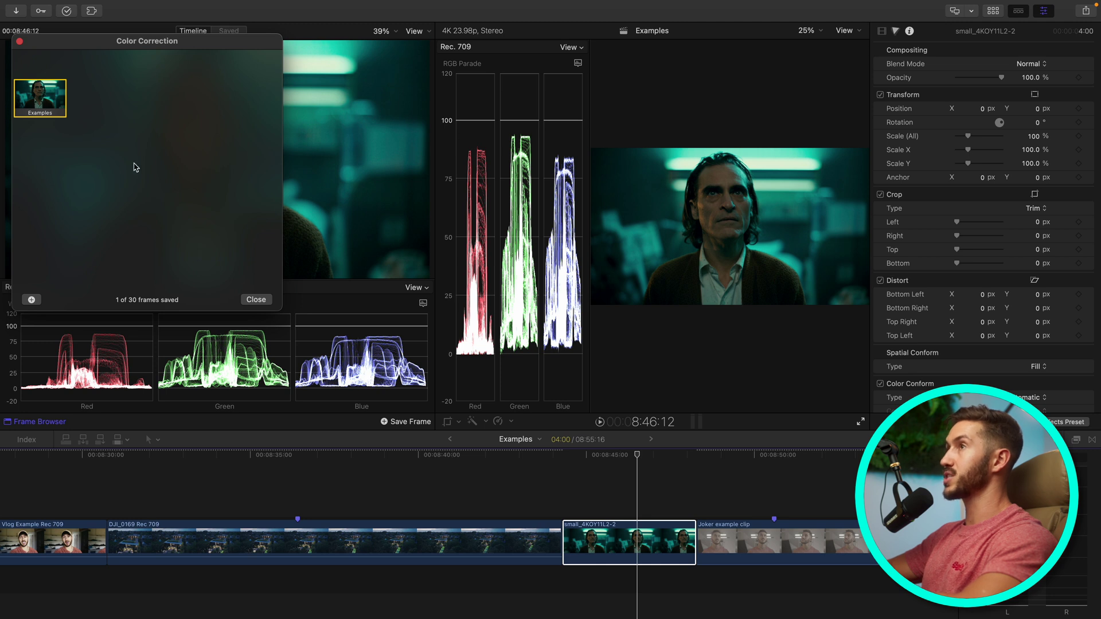
pyautogui.click(19, 41)
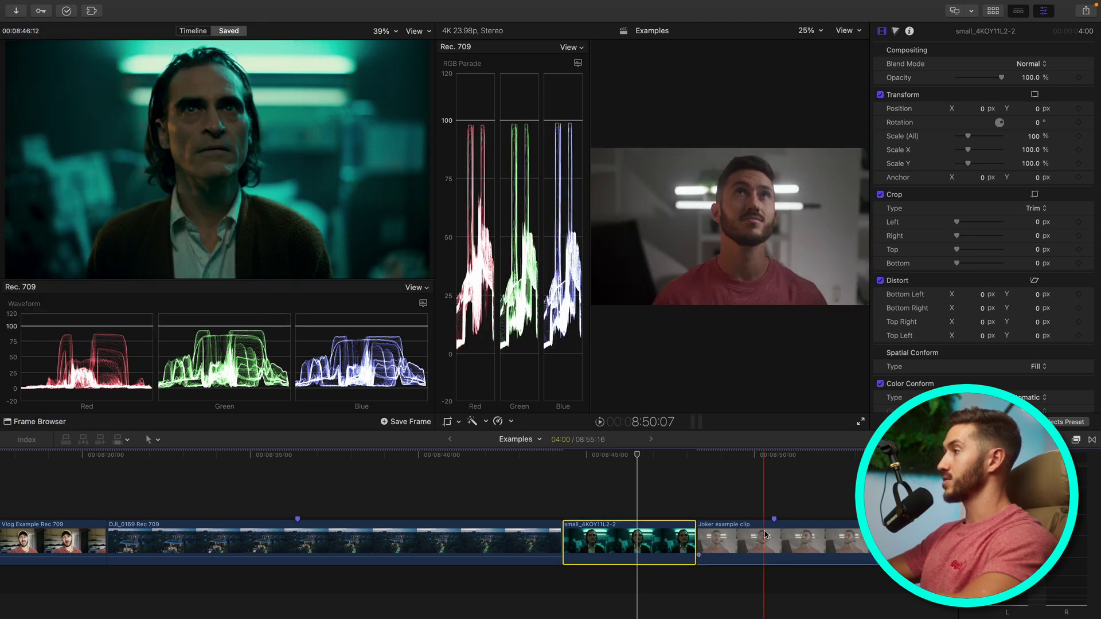
pyautogui.click(785, 545)
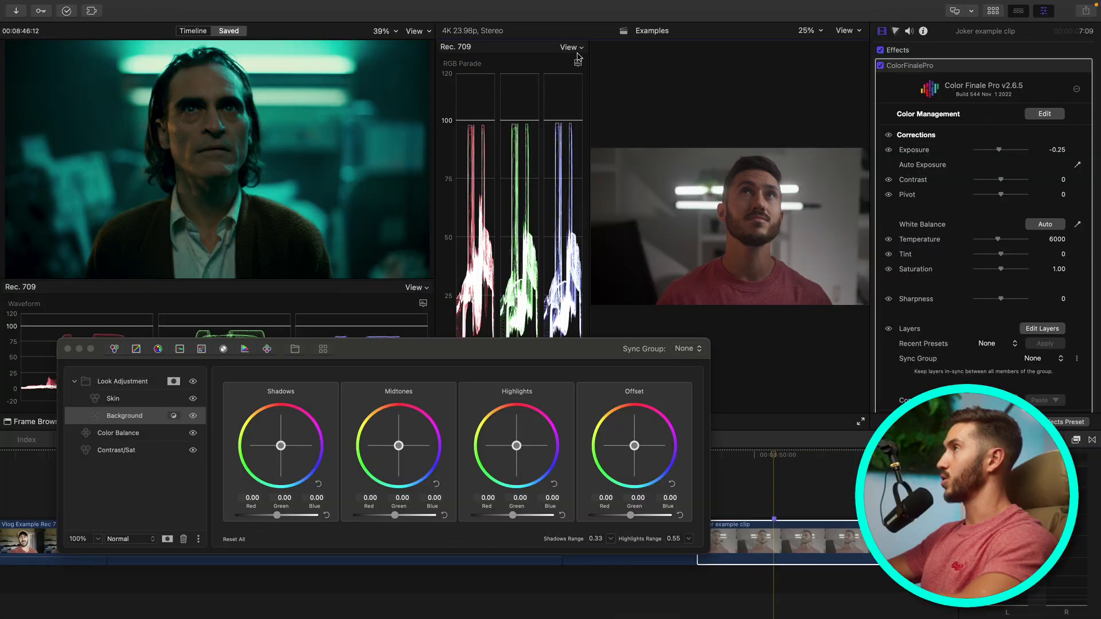
# Stack the picture above the RGB Parade and push the Background offset teal (R -0.15, G 0.07, B 0.08).
pyautogui.click(575, 49)
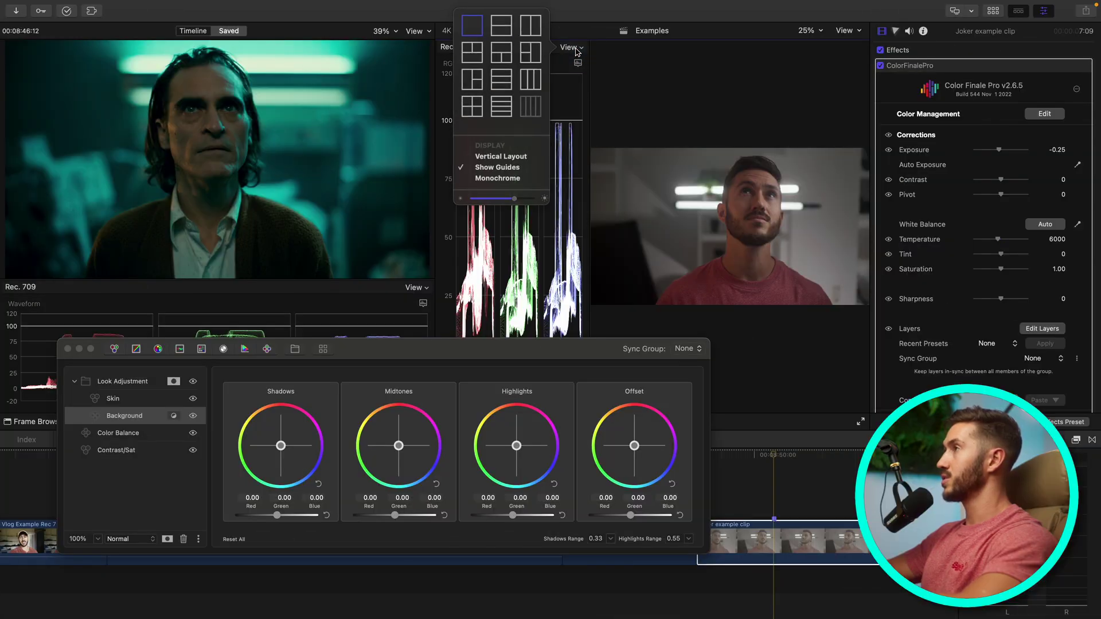
pyautogui.click(517, 161)
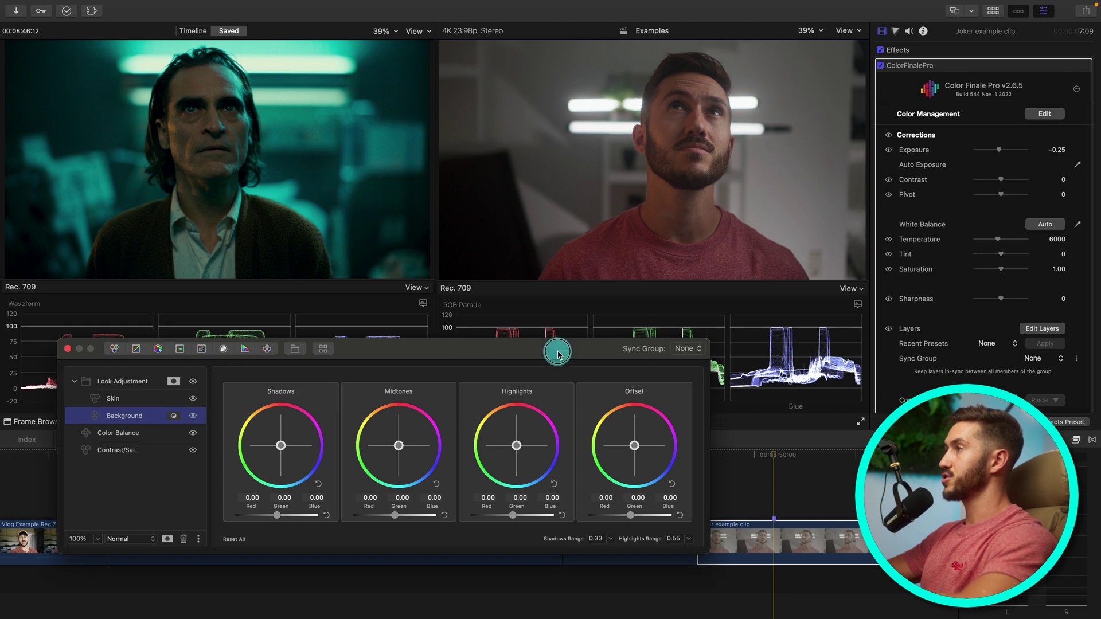
pyautogui.moveTo(560, 351); pyautogui.dragTo(641, 337)
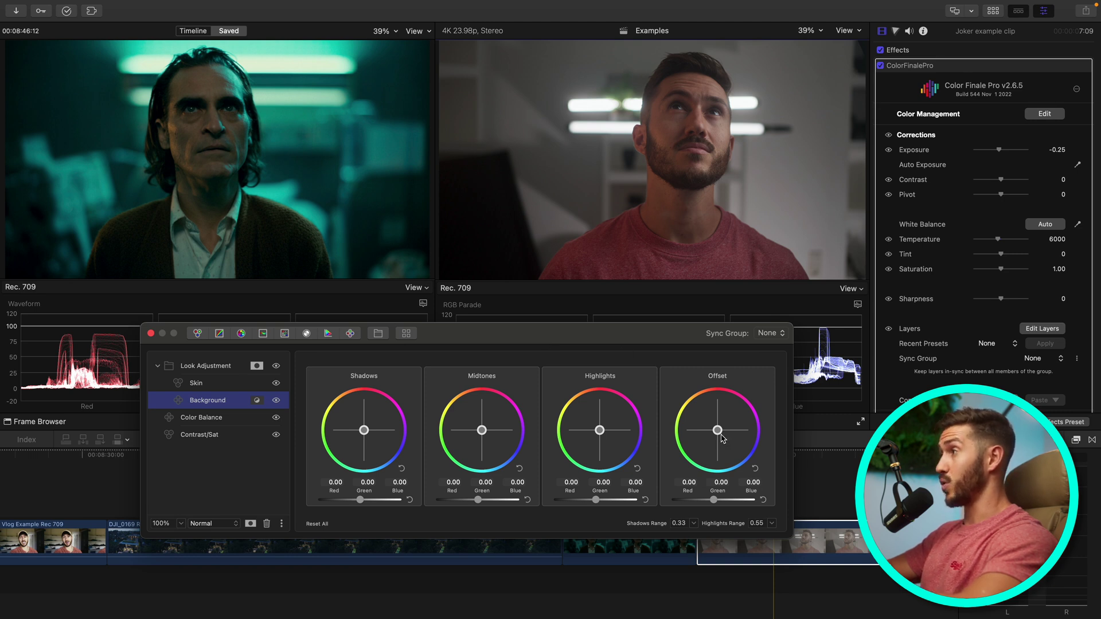
pyautogui.moveTo(717, 431); pyautogui.dragTo(724, 498)
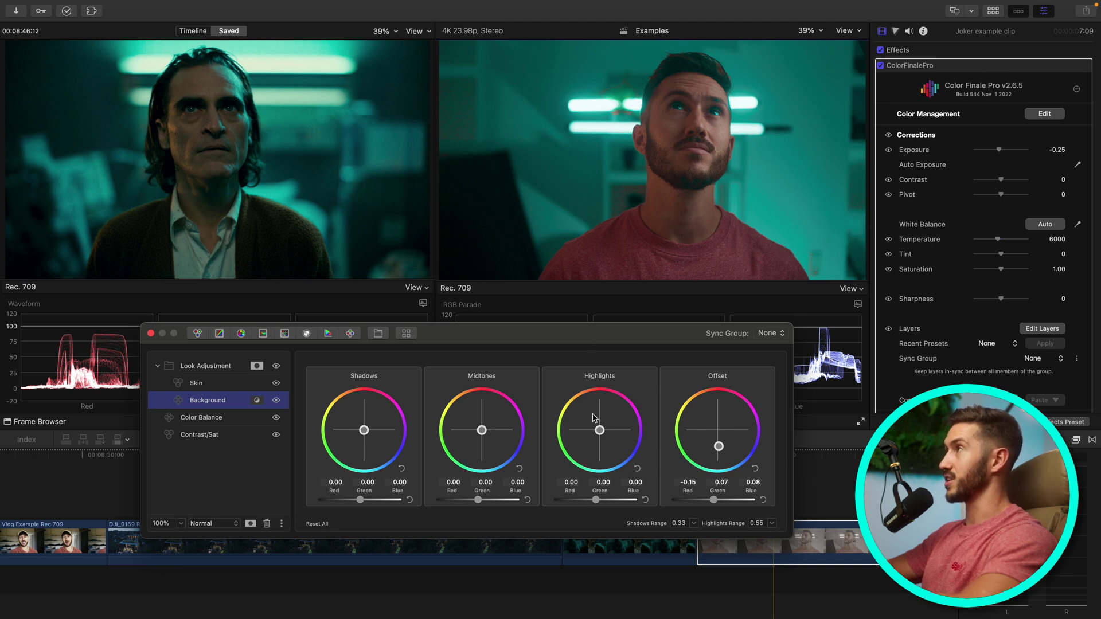
pyautogui.click(256, 367)
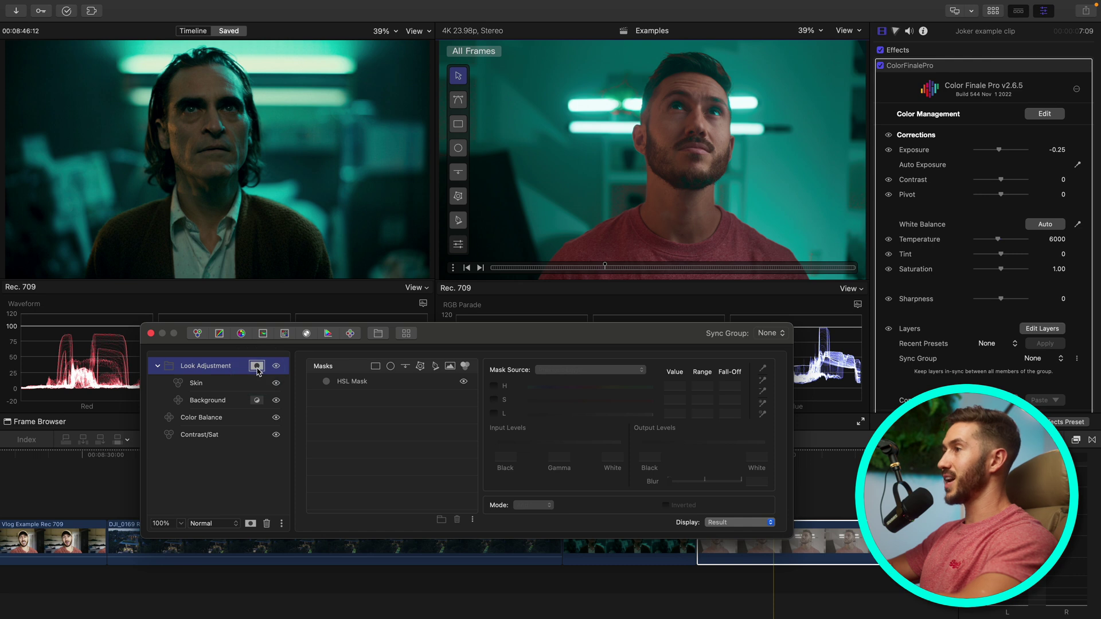
# Soften the HSL skin mask edge with a 7% blur.
pyautogui.click(404, 389)
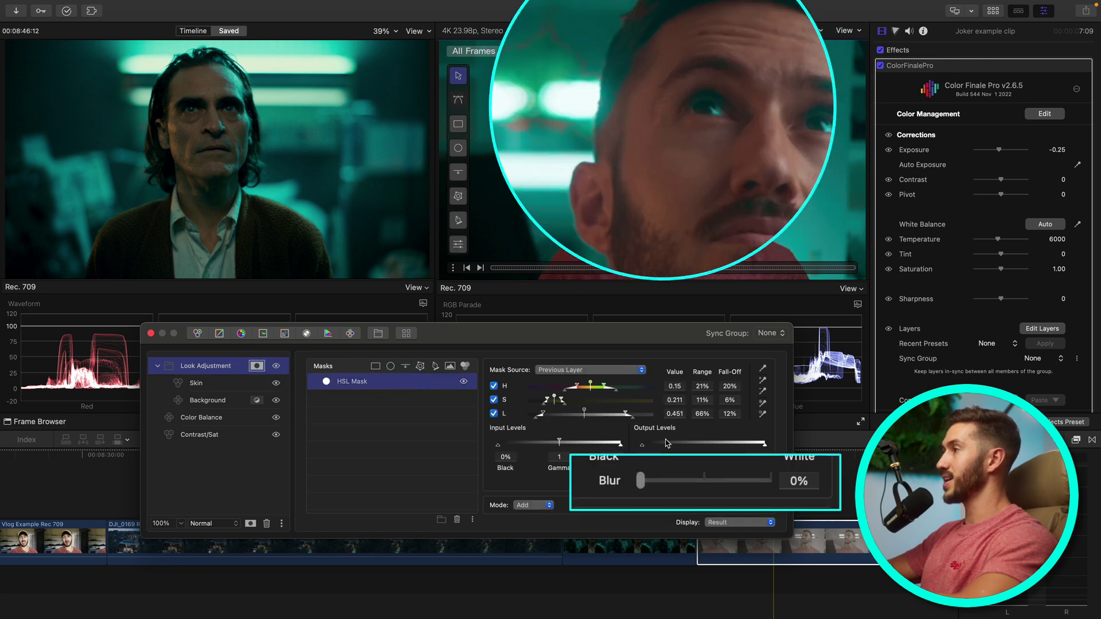
pyautogui.moveTo(642, 483); pyautogui.dragTo(651, 482)
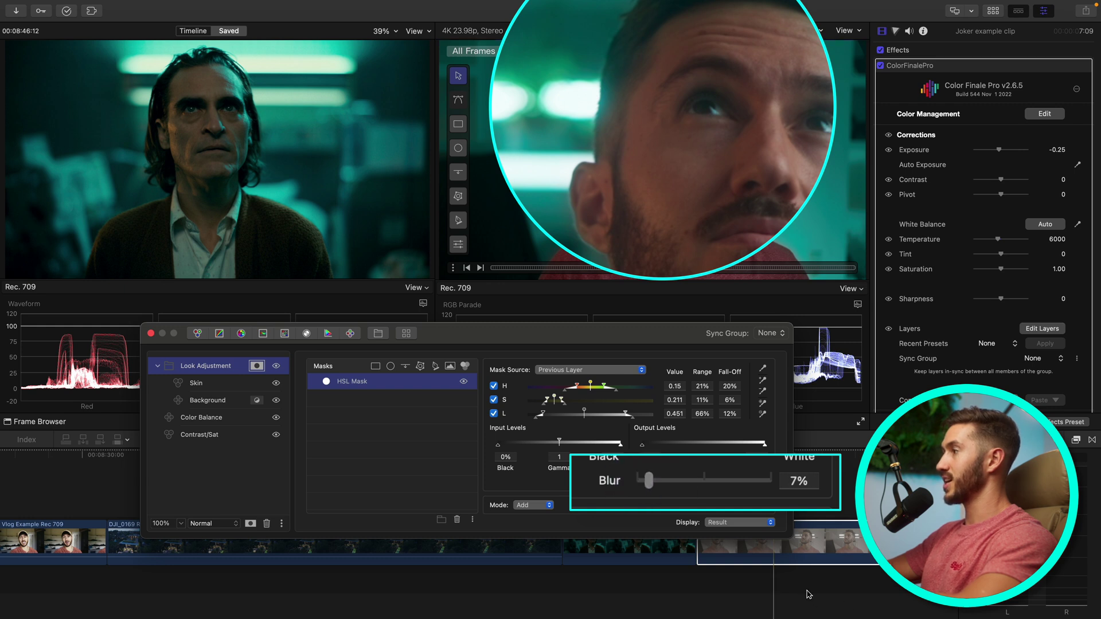
pyautogui.click(806, 576)
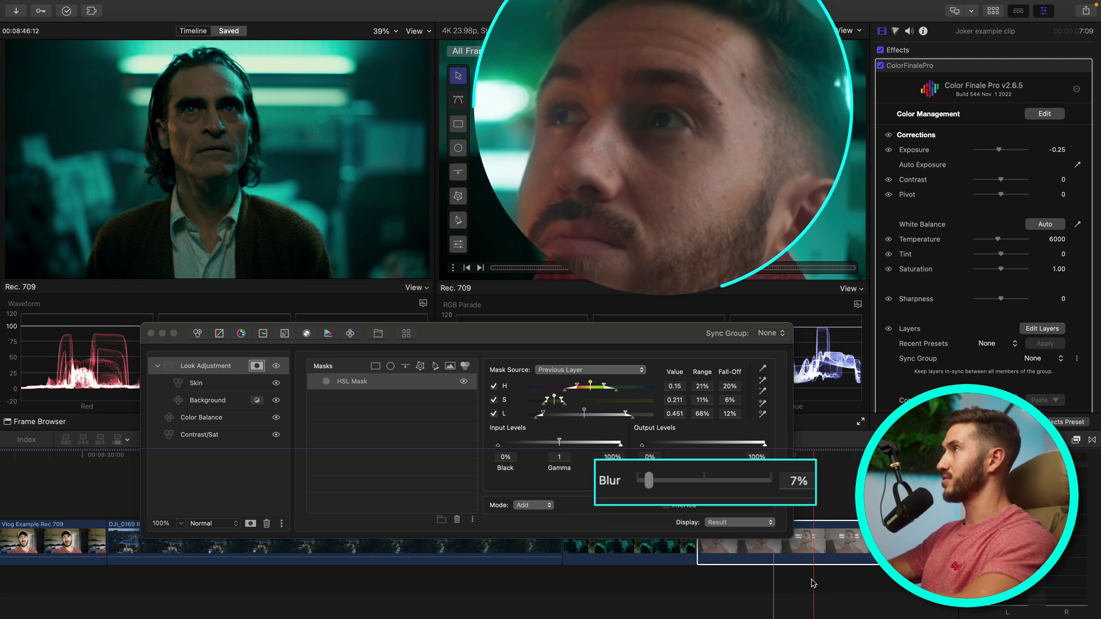
# Play back the grade, then select the Skin layer to show its Lift, Gamma and Gain wheels.
pyautogui.press('space')
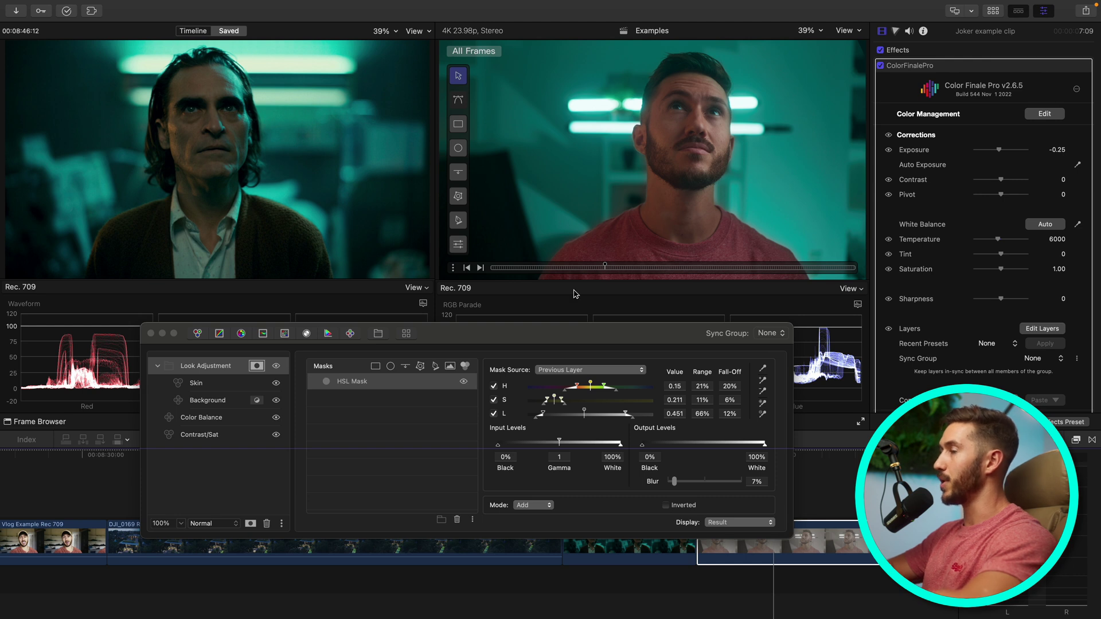
pyautogui.click(296, 384)
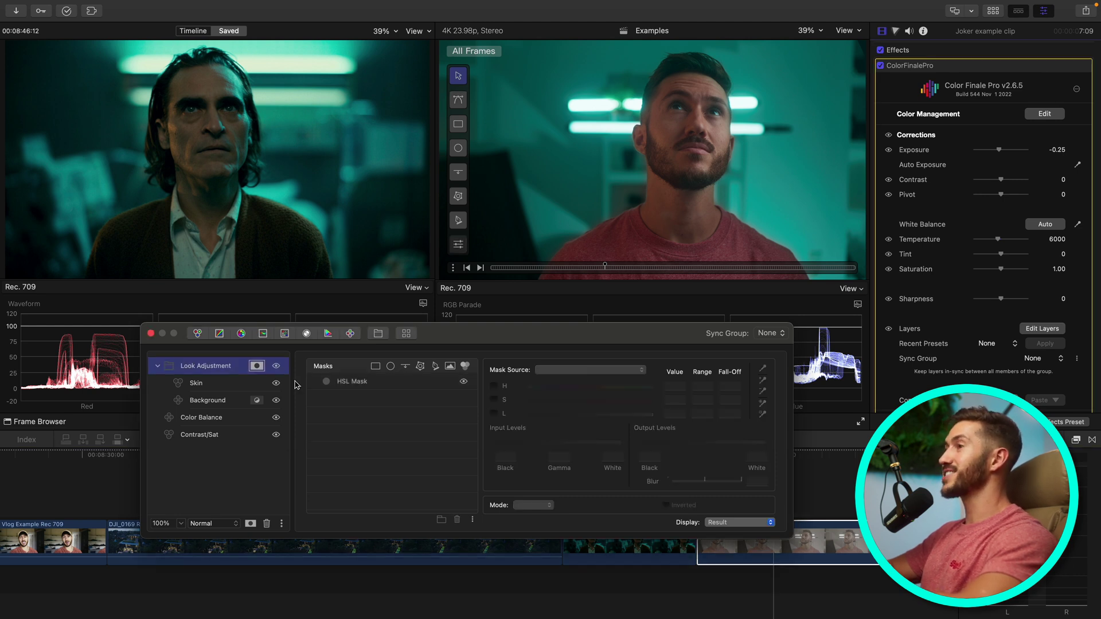
pyautogui.click(237, 386)
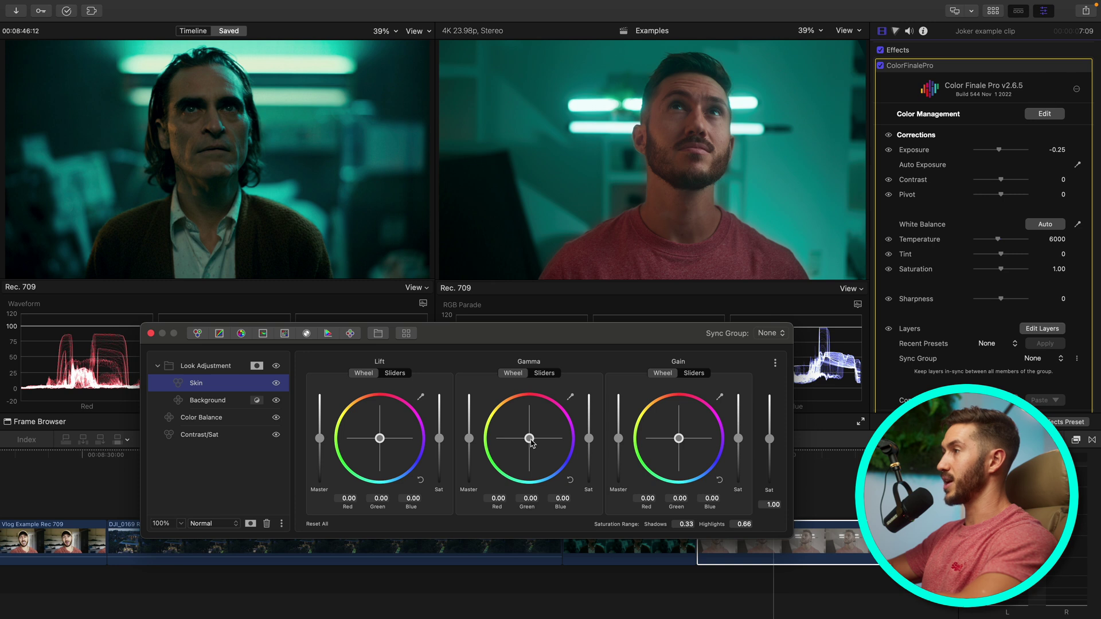
# Nudge the Skin gamma to red -0.03, blue 0.02 and collapse the Look Adjustment group.
pyautogui.moveTo(531, 442); pyautogui.dragTo(537, 456)
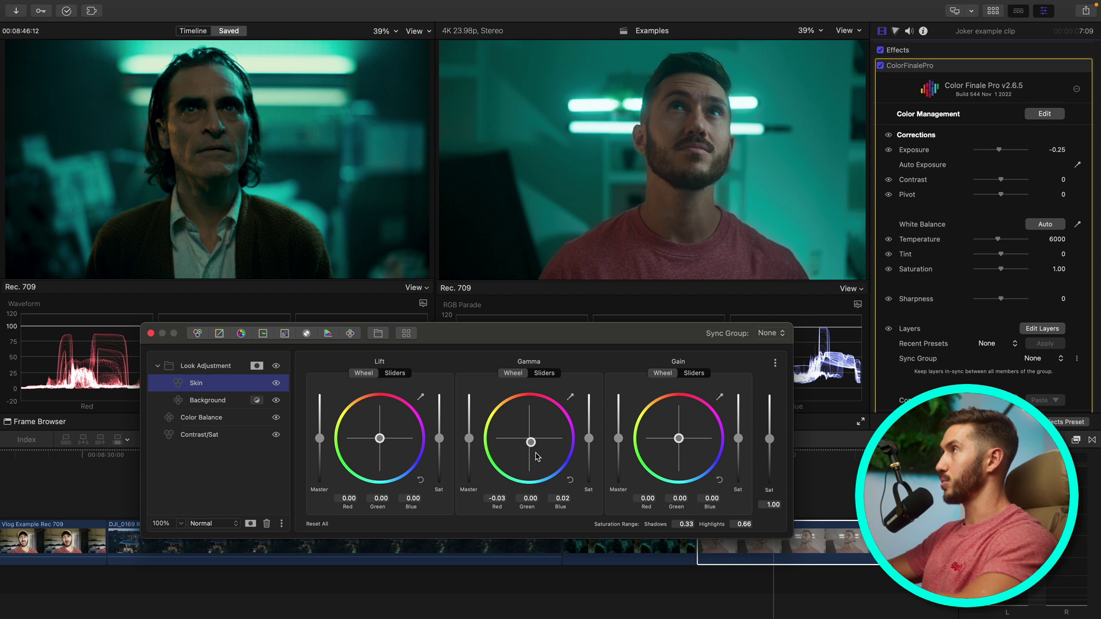
pyautogui.click(157, 367)
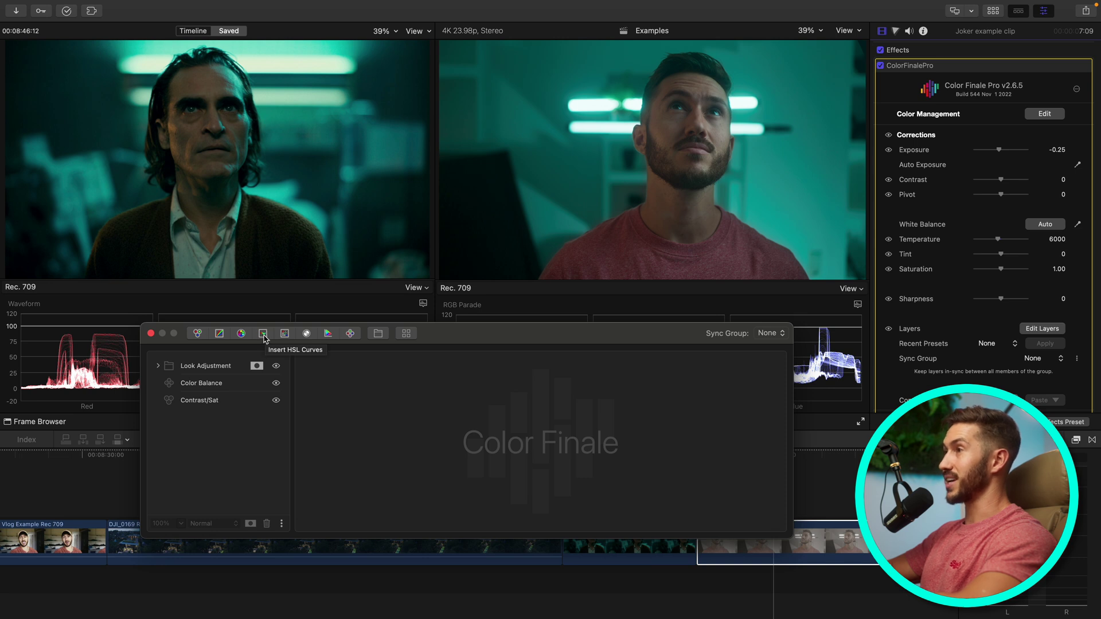
pyautogui.click(263, 335)
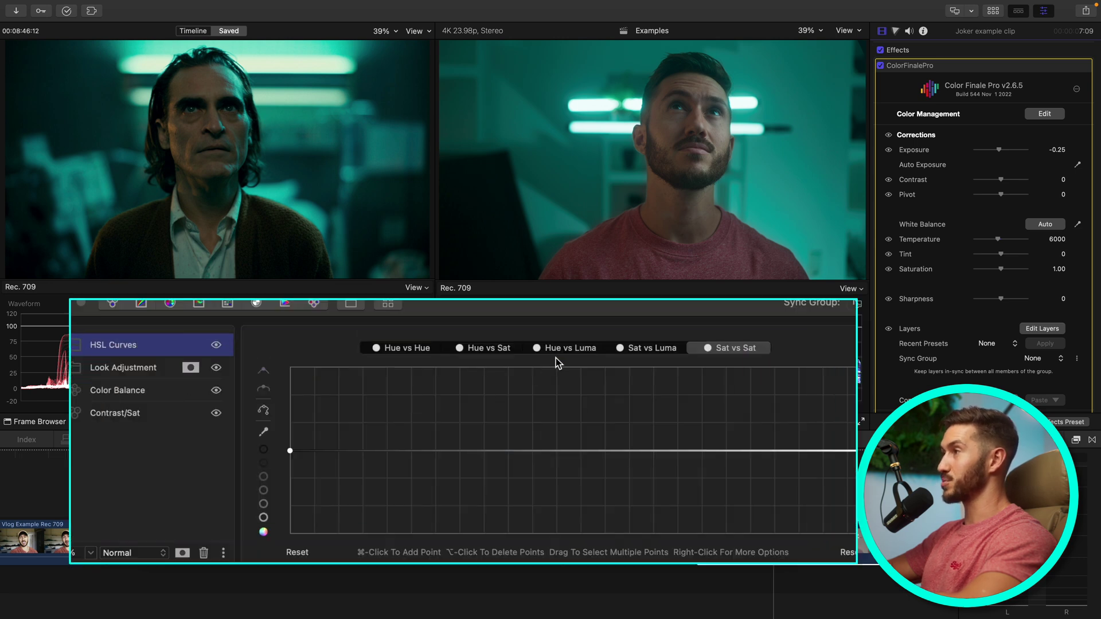
# On the Hue vs Sat curve, sample the red shirt and pull its saturation down.
pyautogui.click(482, 368)
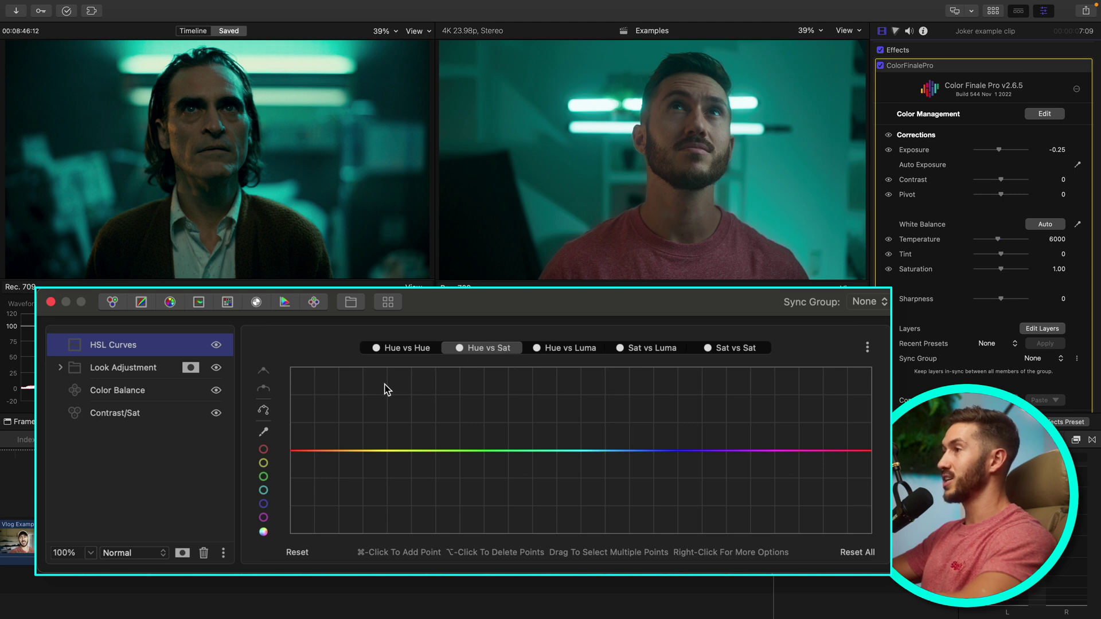
pyautogui.click(263, 431)
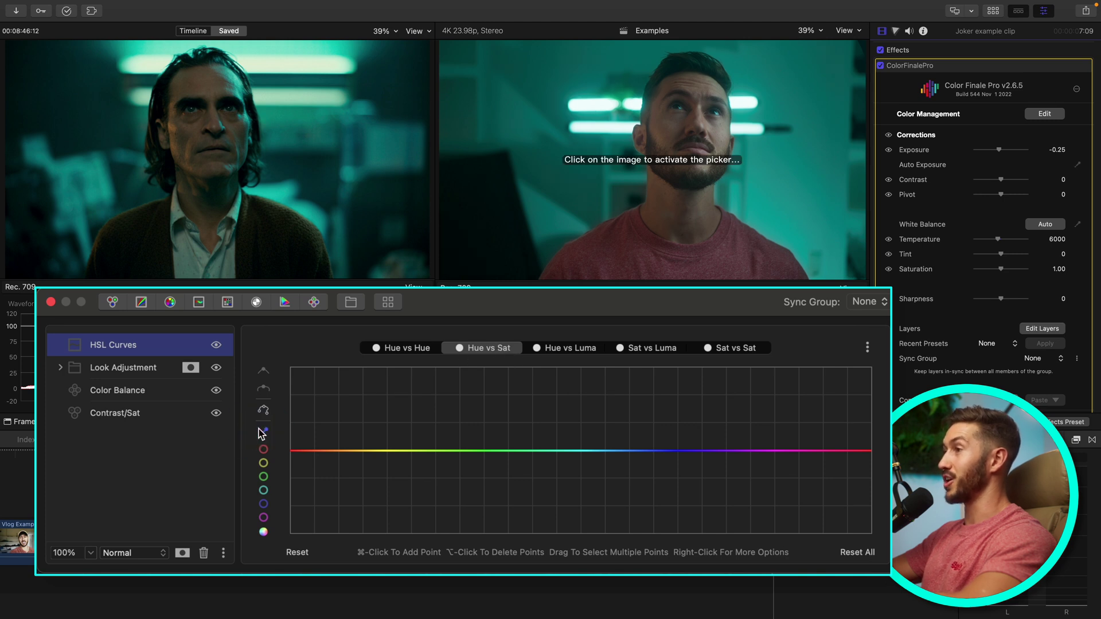
pyautogui.click(618, 247)
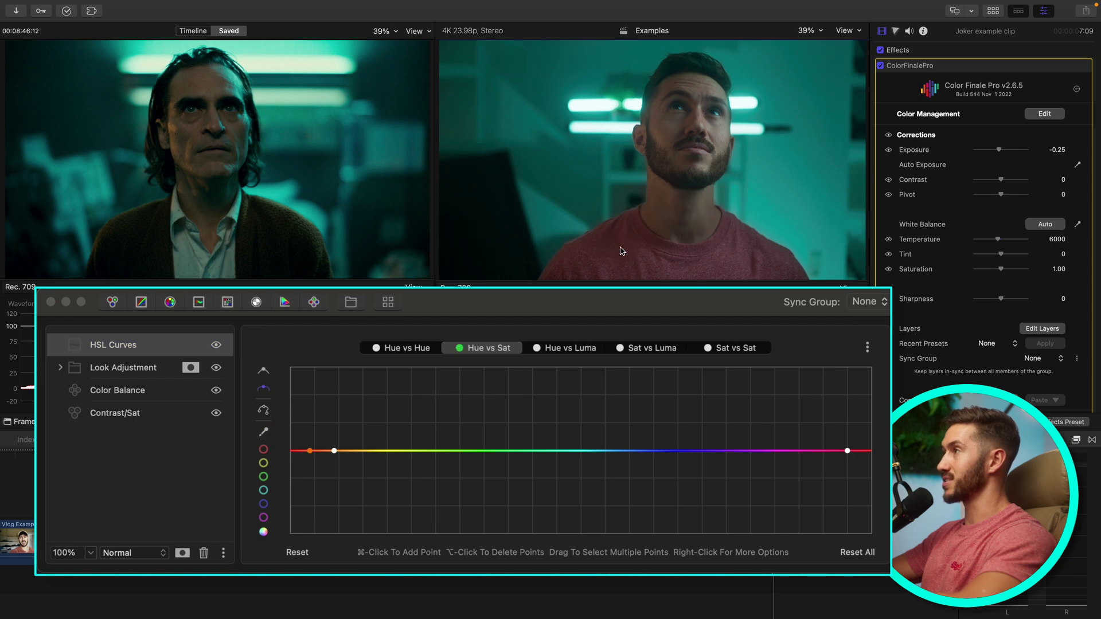
pyautogui.click(310, 451)
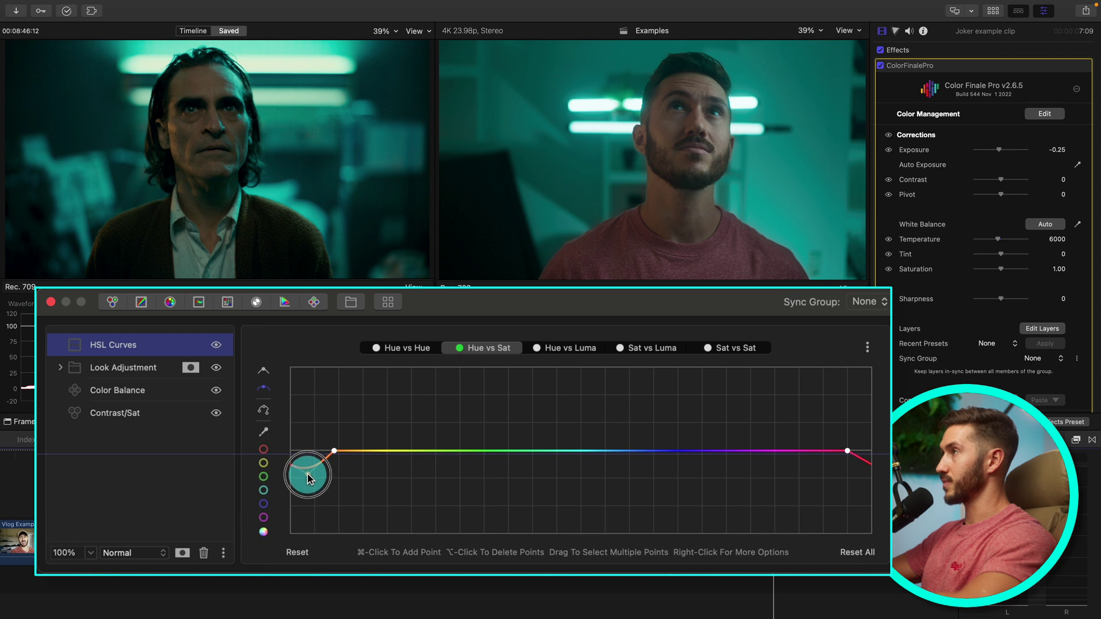
pyautogui.moveTo(307, 473); pyautogui.dragTo(307, 473)
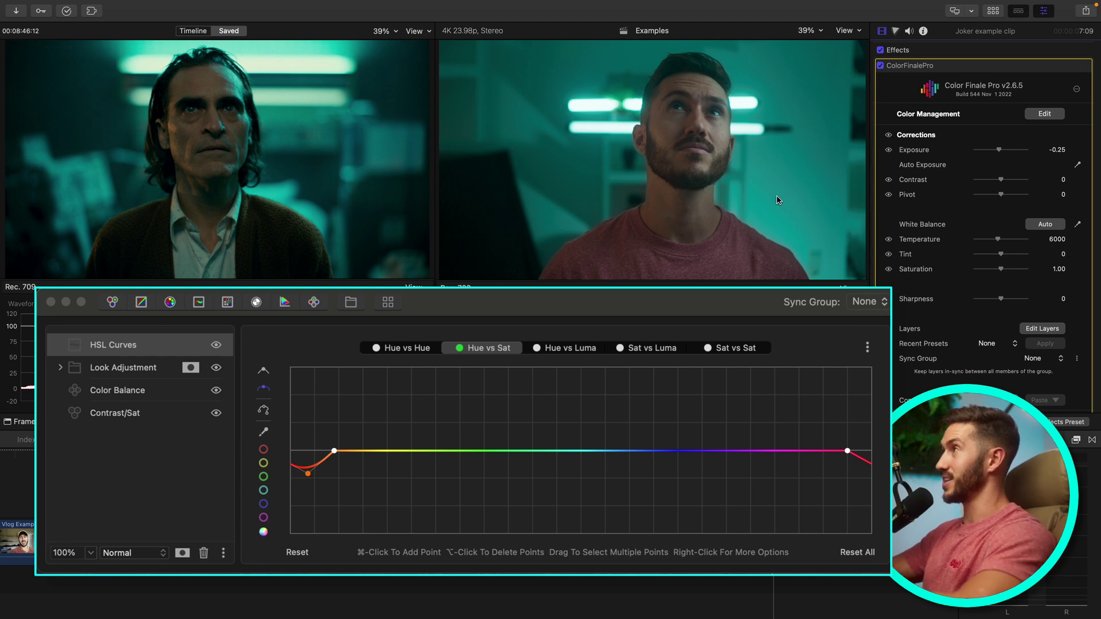
pyautogui.click(658, 347)
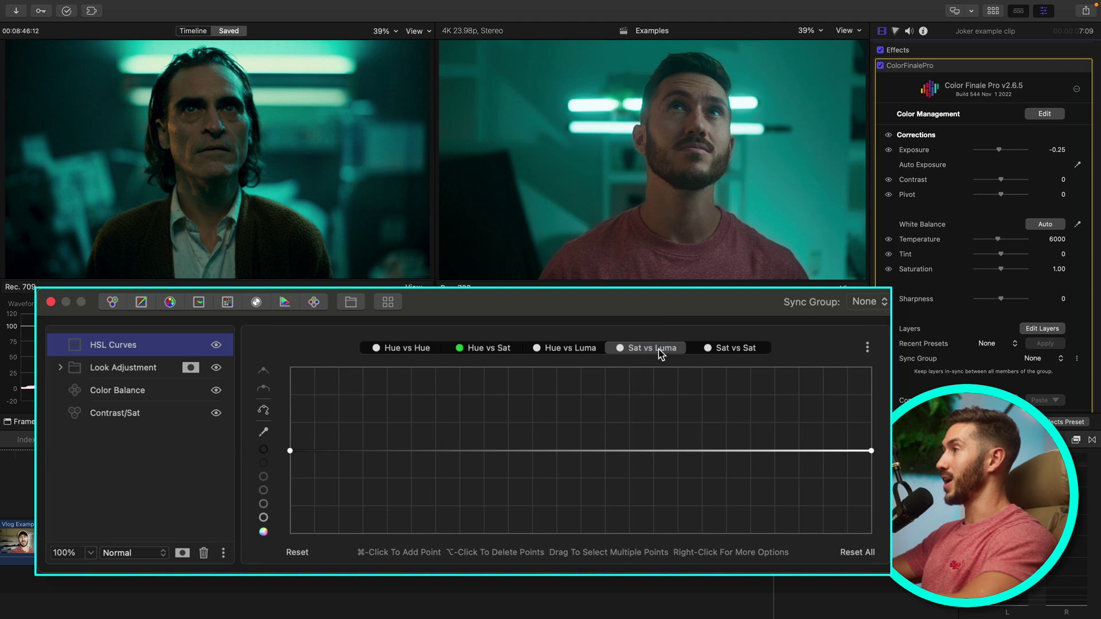
# On the Hue vs Luma curve, sample the teal area and shape a dip darkening cyan tones.
pyautogui.click(567, 351)
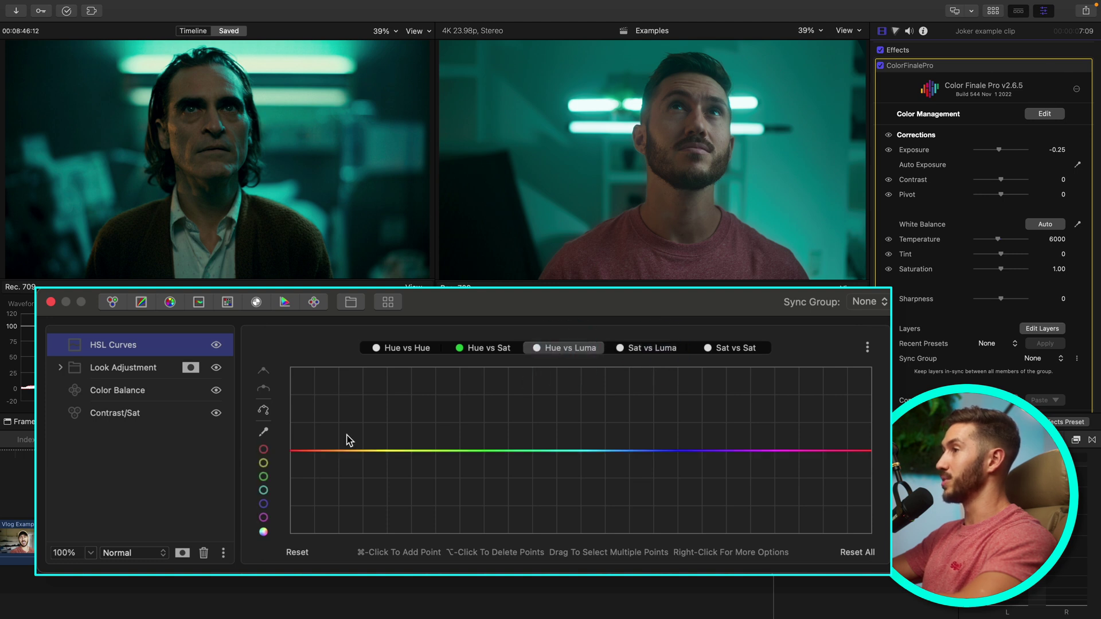
pyautogui.click(262, 432)
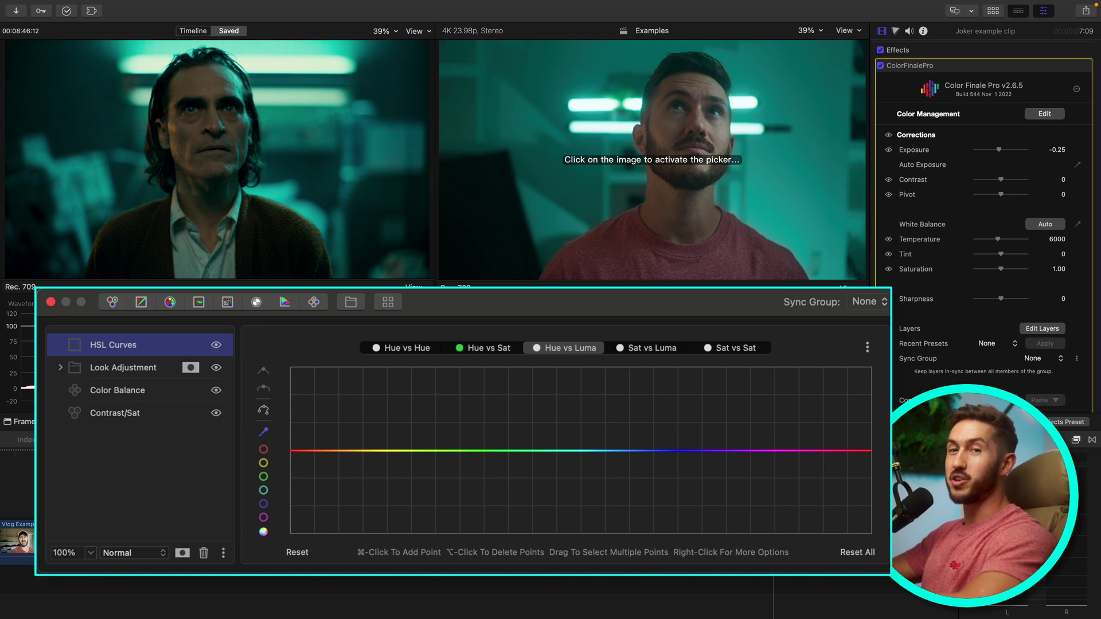
pyautogui.click(806, 157)
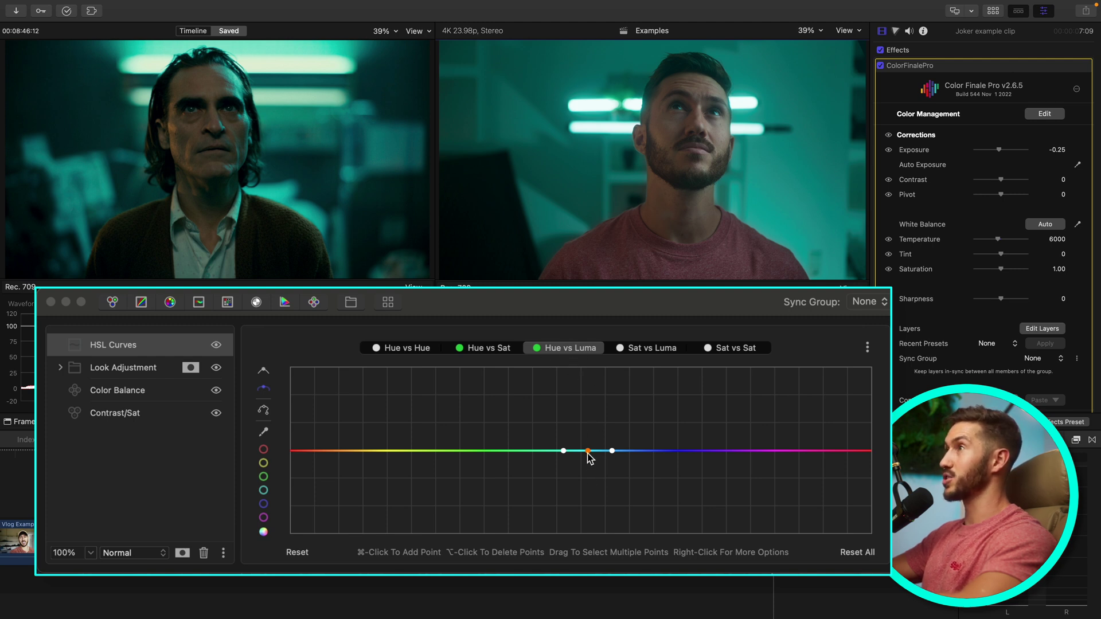
pyautogui.moveTo(588, 453); pyautogui.dragTo(587, 478)
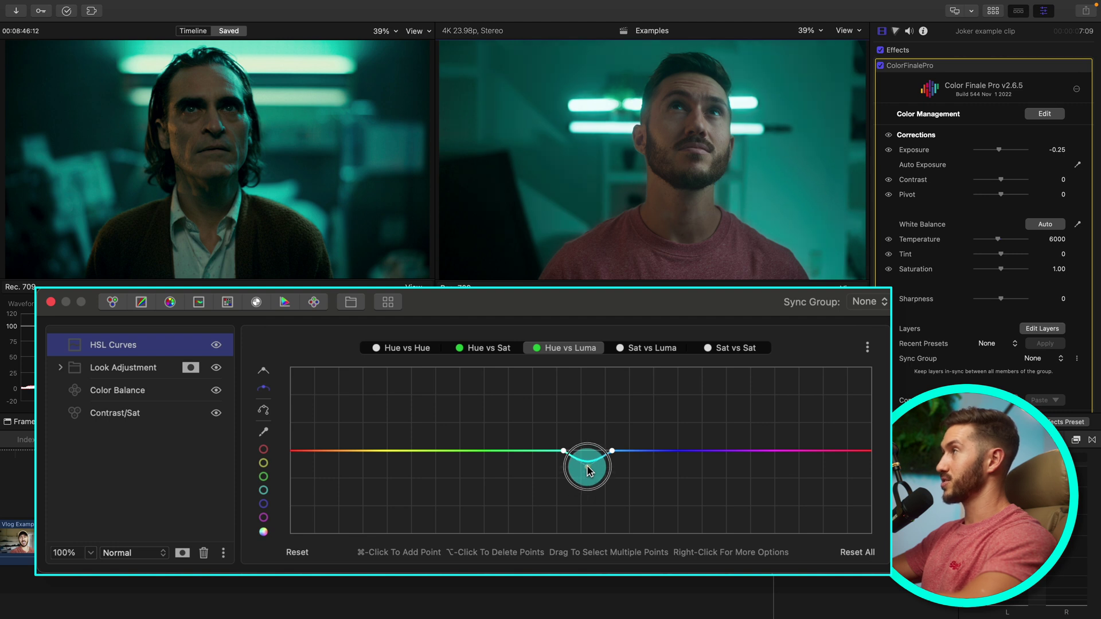
pyautogui.keyDown('super'); pyautogui.click(545, 450); pyautogui.keyUp('super')
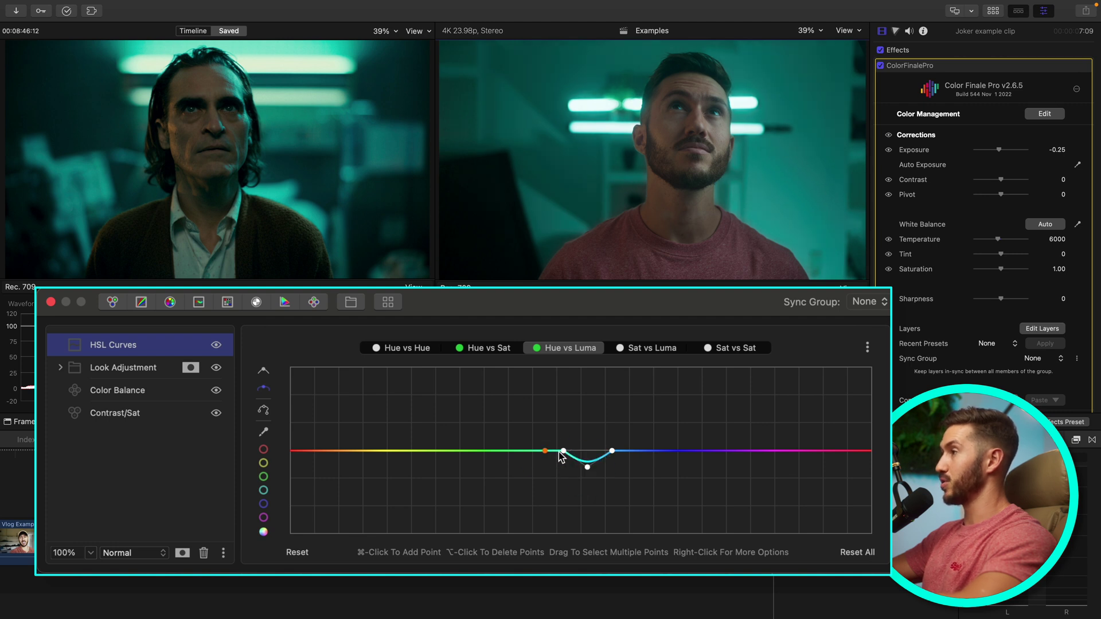
pyautogui.click(564, 451)
pyautogui.moveTo(565, 452); pyautogui.dragTo(588, 470)
pyautogui.click(610, 452)
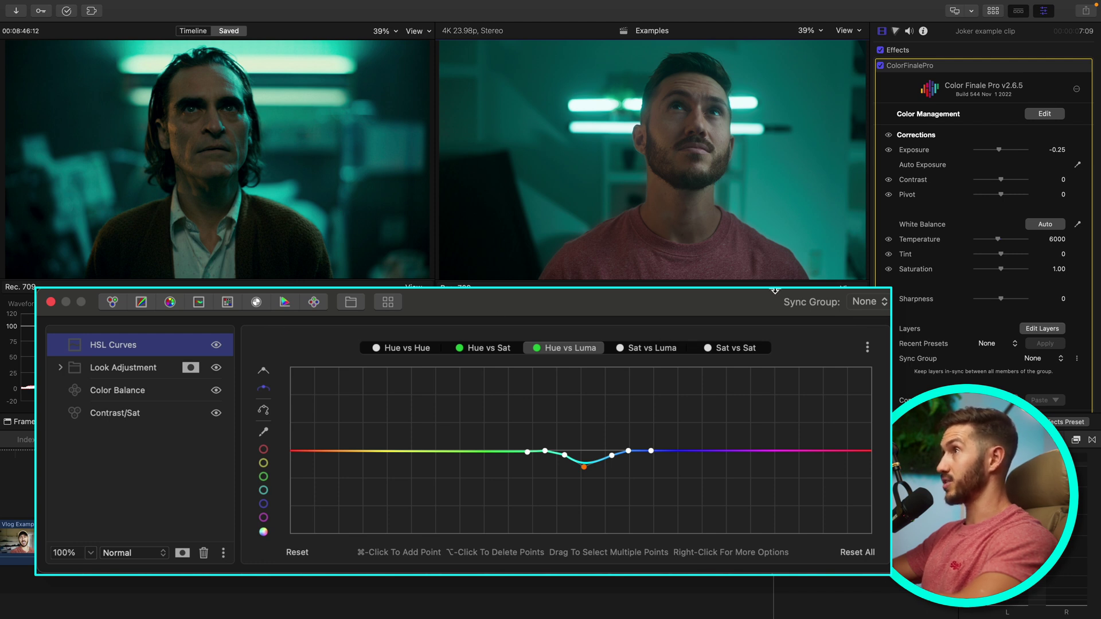
# Shape the Sat vs Sat curve: raise the low end, lower the high end, sag the middle.
pyautogui.click(745, 350)
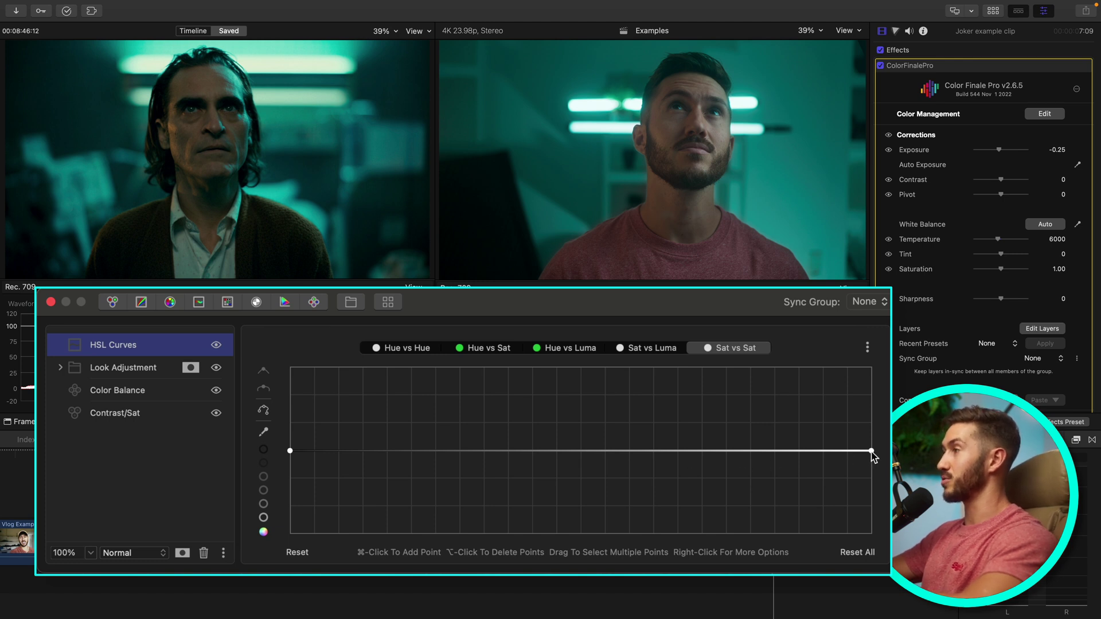
pyautogui.moveTo(871, 451); pyautogui.dragTo(887, 467)
pyautogui.moveTo(290, 452); pyautogui.dragTo(276, 431)
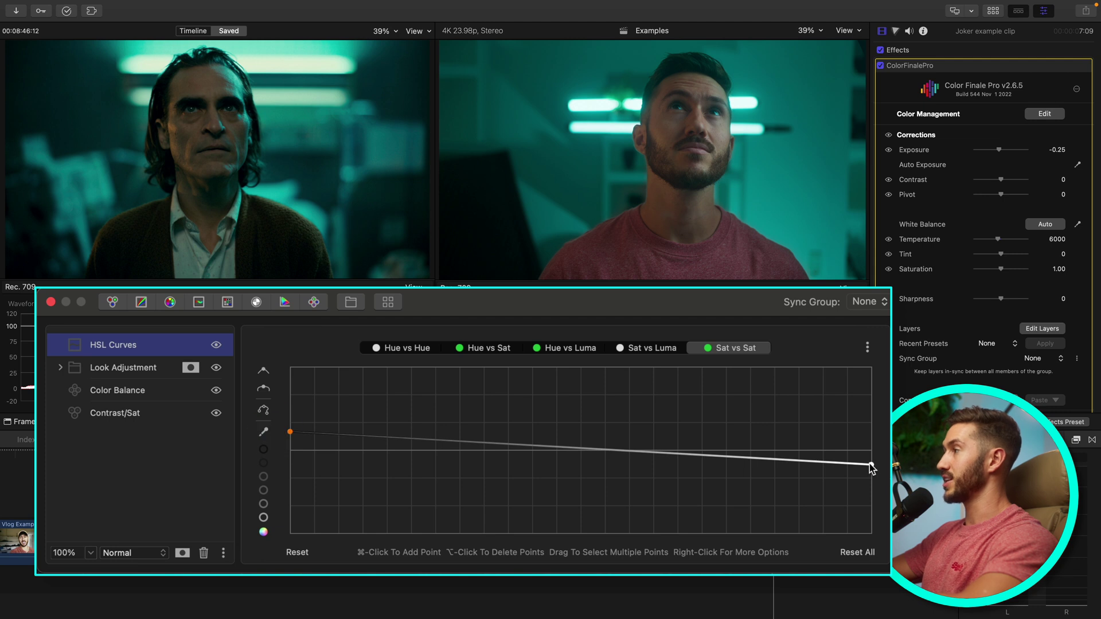
pyautogui.moveTo(871, 467); pyautogui.dragTo(874, 478)
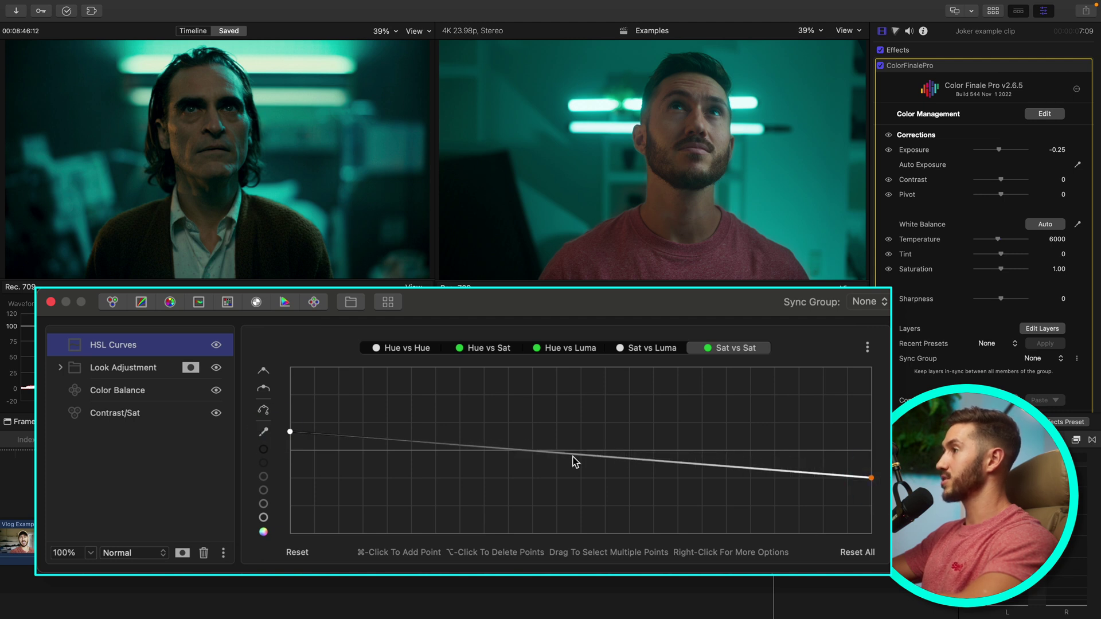
pyautogui.click(570, 457)
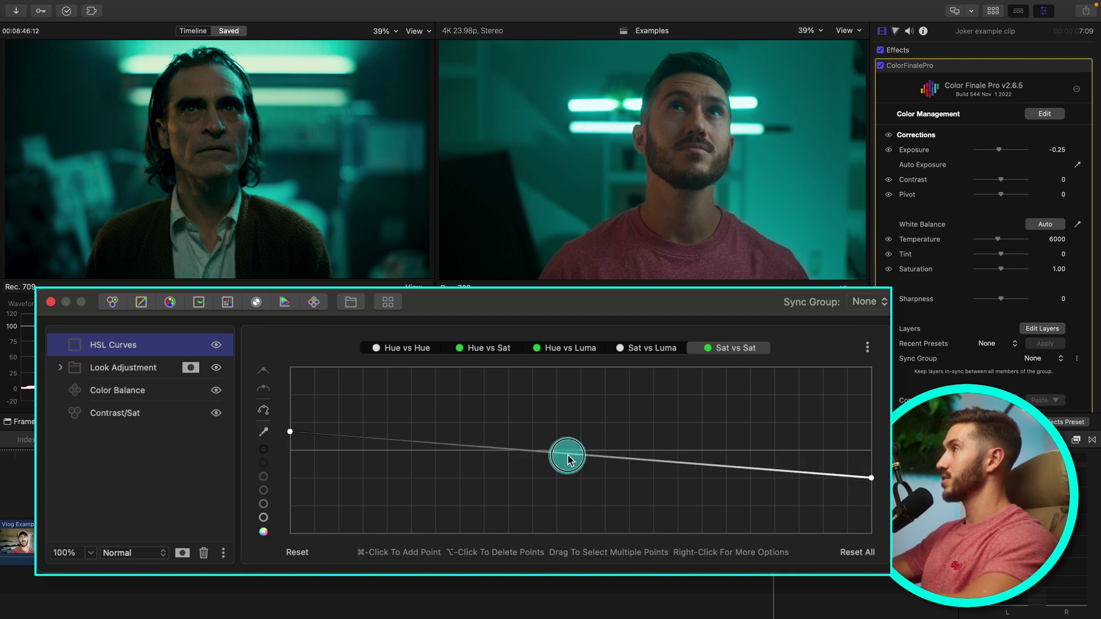
pyautogui.keyDown('super'); pyautogui.click(609, 458); pyautogui.keyUp('super')
pyautogui.moveTo(609, 458); pyautogui.dragTo(584, 499)
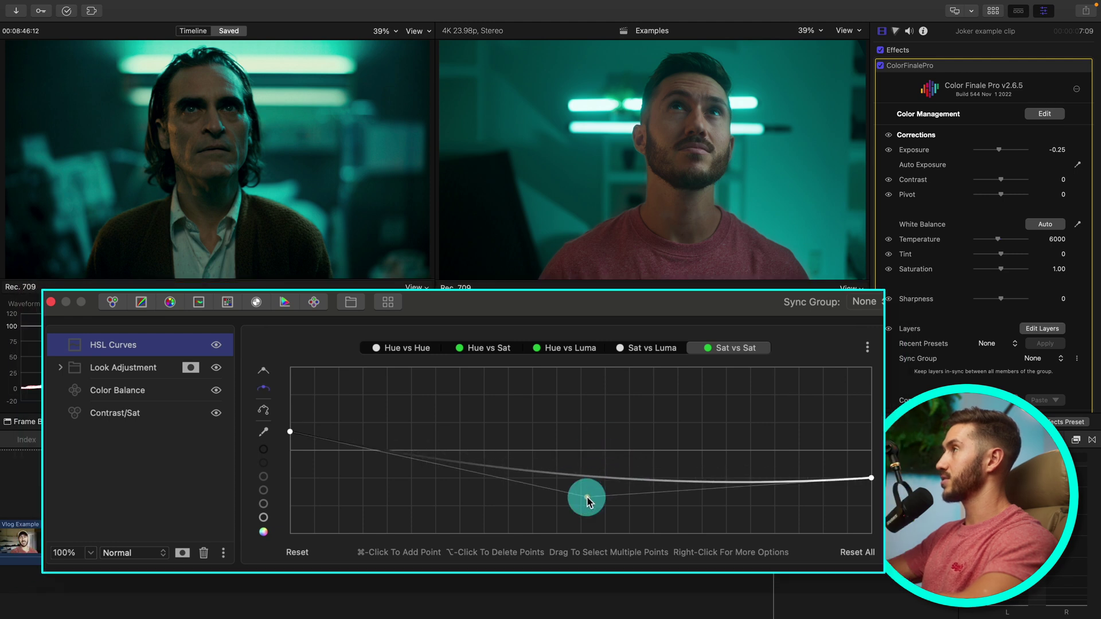
pyautogui.moveTo(493, 351); pyautogui.dragTo(499, 376)
pyautogui.click(777, 511)
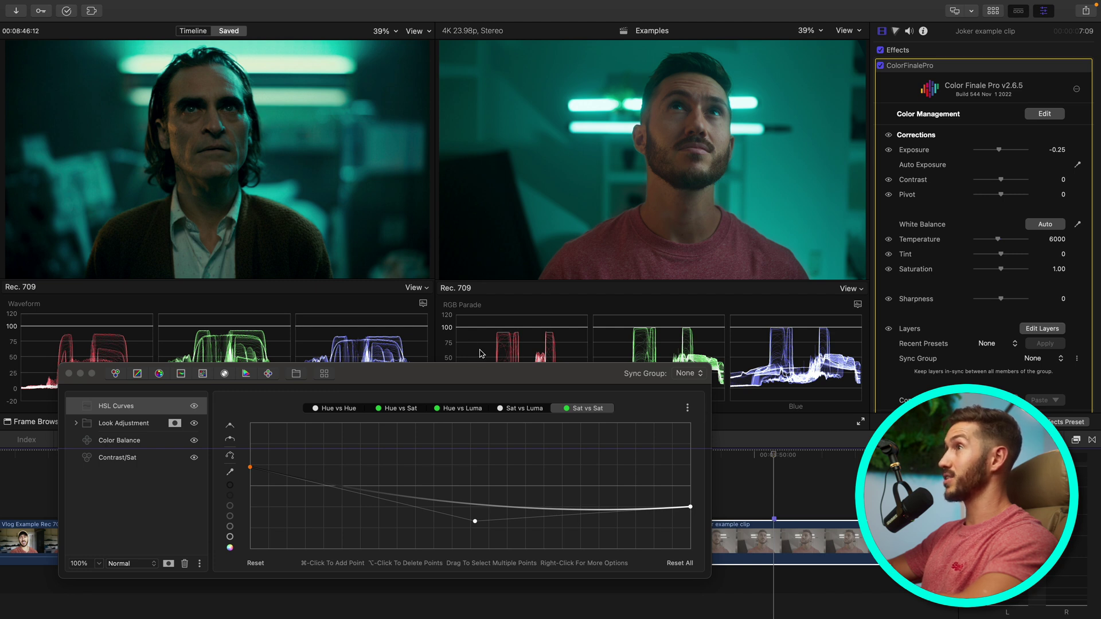
# Add a Curves layer with an ellipse mask.
pyautogui.moveTo(474, 373); pyautogui.dragTo(566, 305)
pyautogui.click(928, 47)
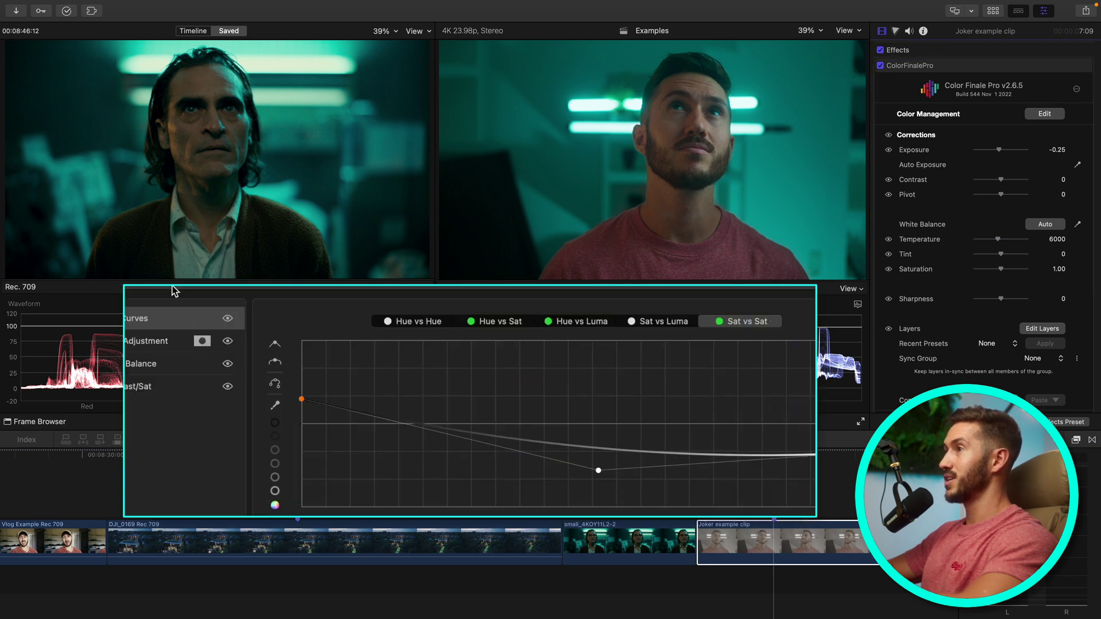
pyautogui.click(230, 306)
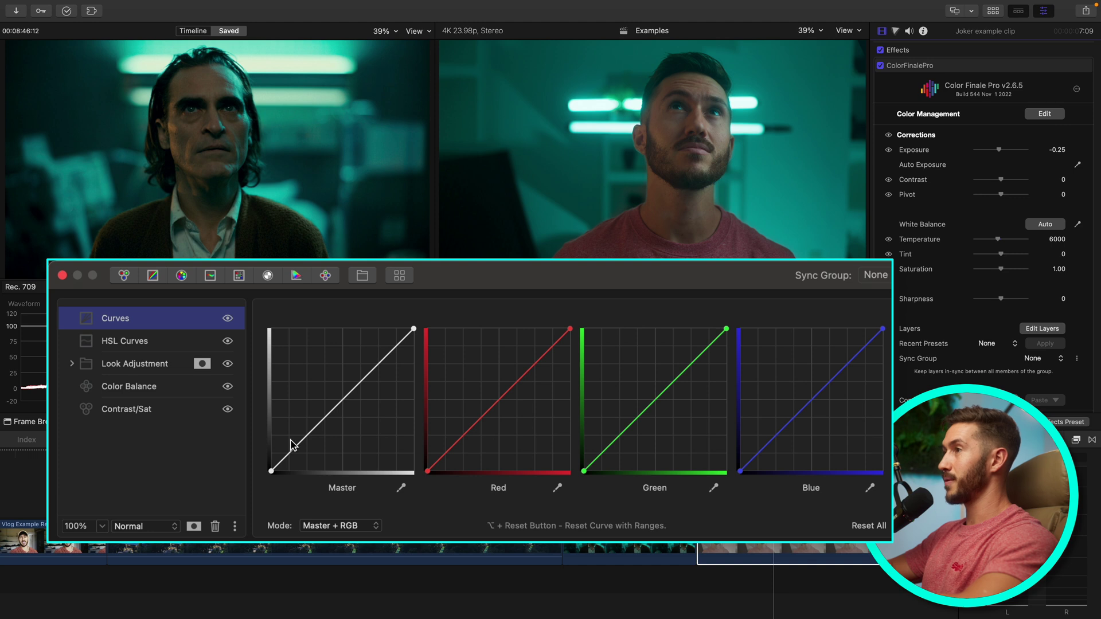
pyautogui.click(194, 526)
pyautogui.click(202, 318)
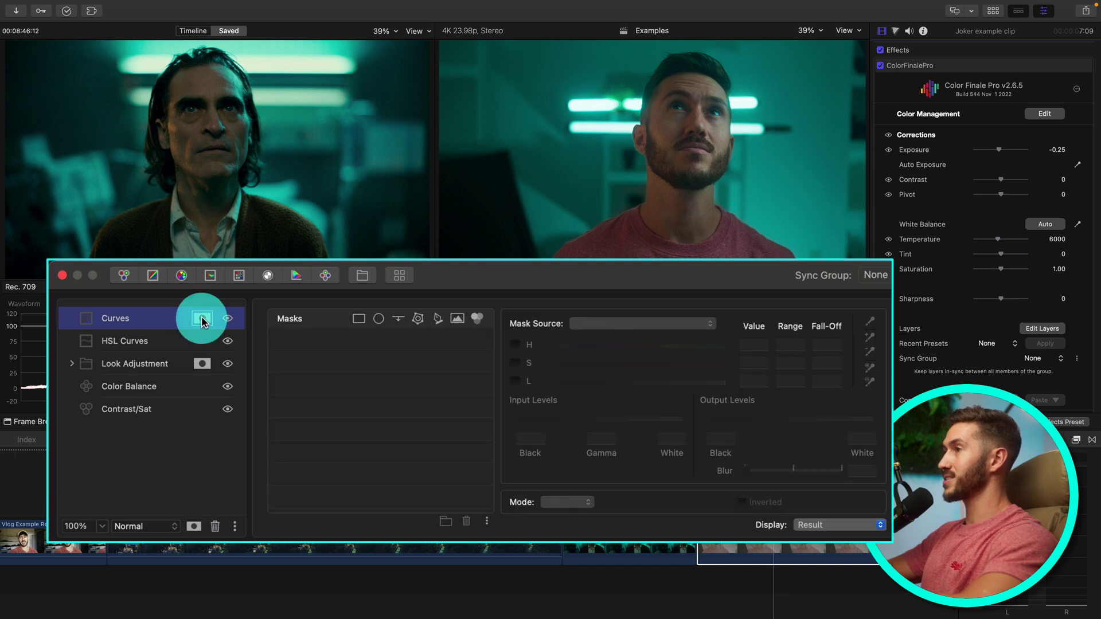
pyautogui.click(378, 319)
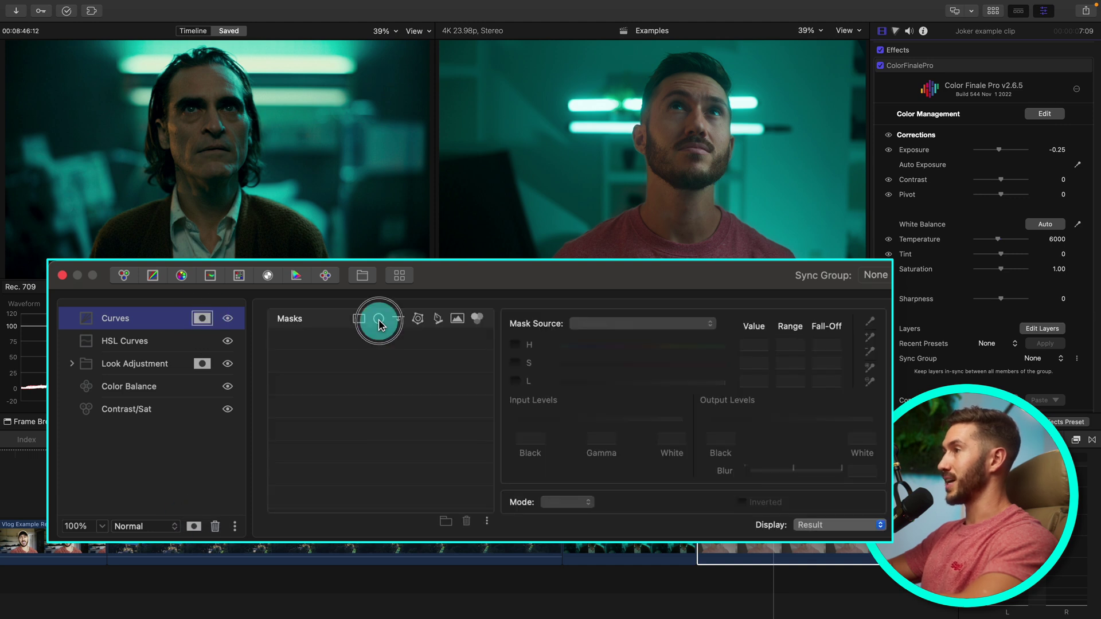
# Size and position the ellipse mask around the man's head.
pyautogui.click(920, 65)
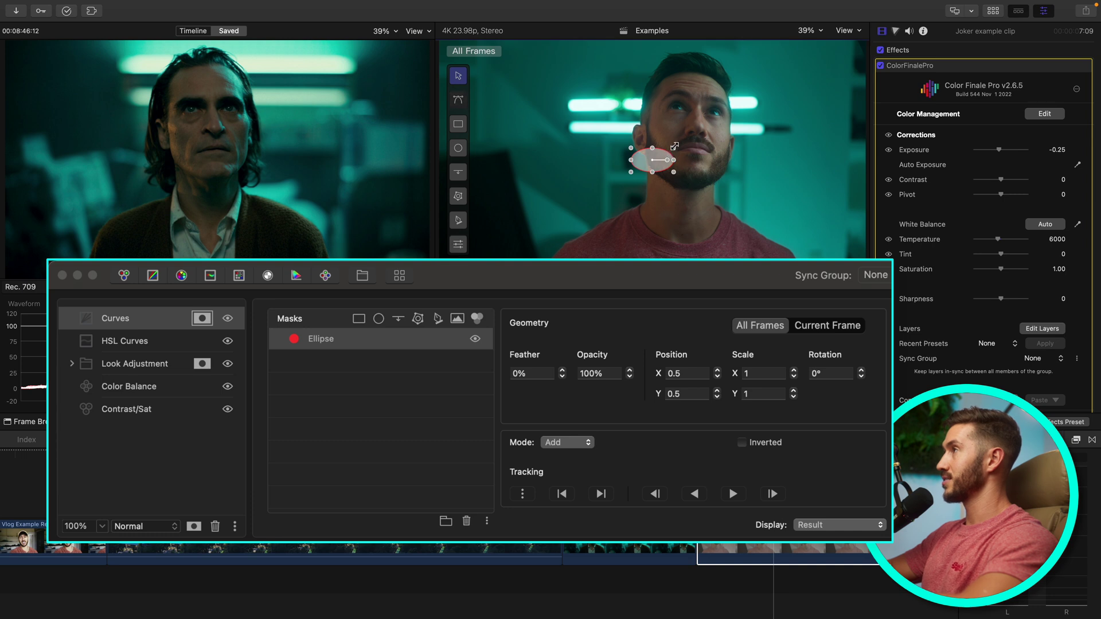
pyautogui.moveTo(674, 146); pyautogui.dragTo(756, 25)
pyautogui.moveTo(705, 128); pyautogui.dragTo(697, 155)
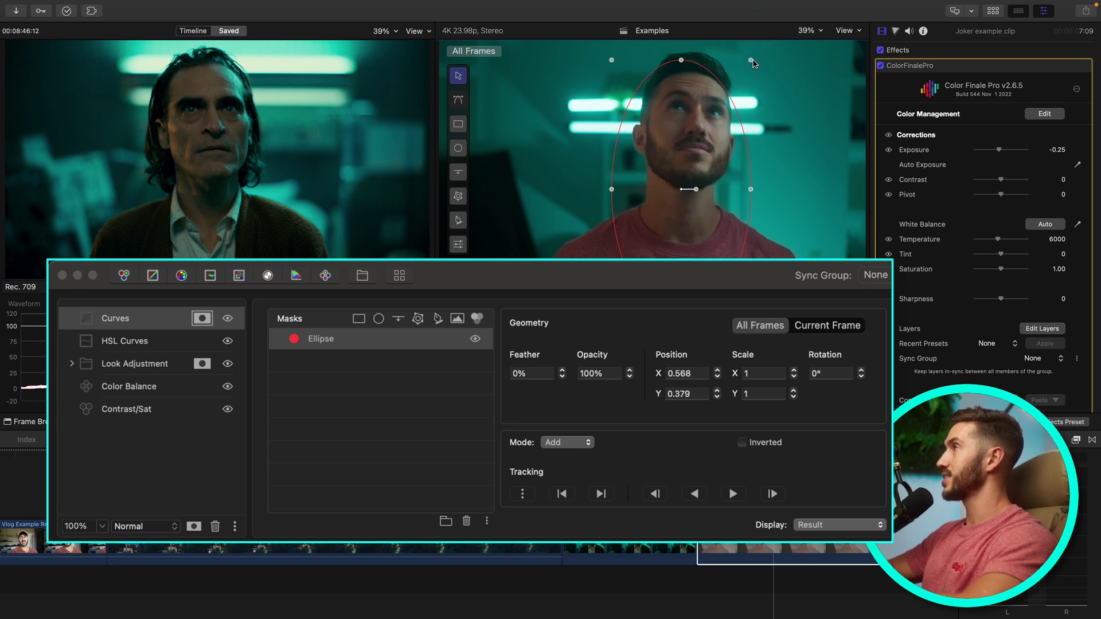
pyautogui.moveTo(753, 63)
pyautogui.mouseDown()
pyautogui.moveTo(773, 25)
pyautogui.moveTo(763, 43)
pyautogui.mouseUp()
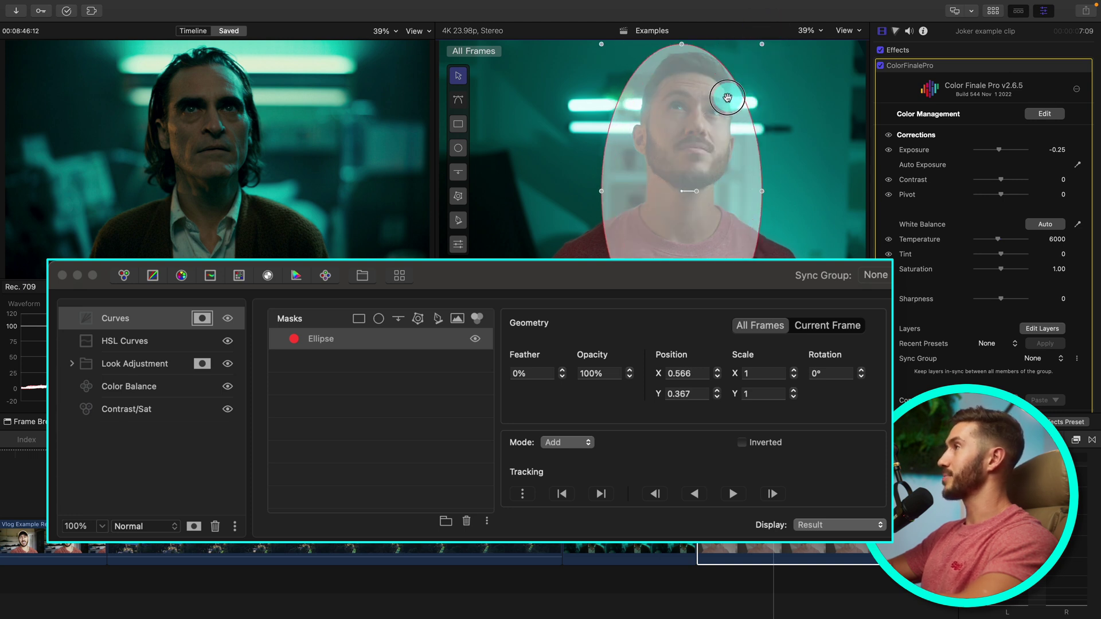
pyautogui.moveTo(727, 97); pyautogui.dragTo(725, 90)
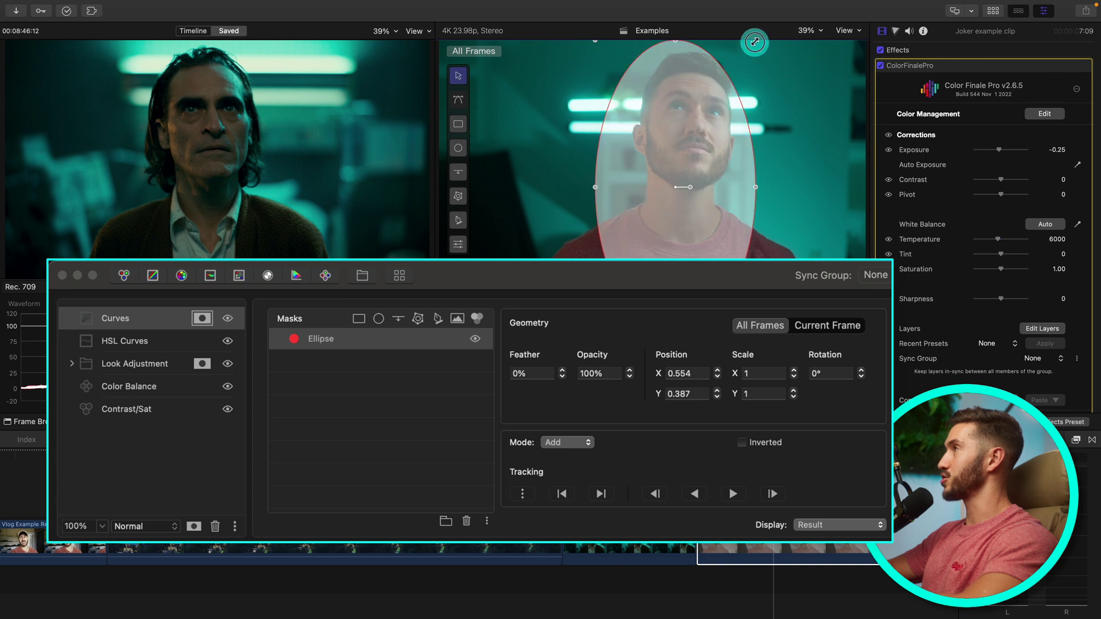
pyautogui.moveTo(755, 41); pyautogui.dragTo(764, 34)
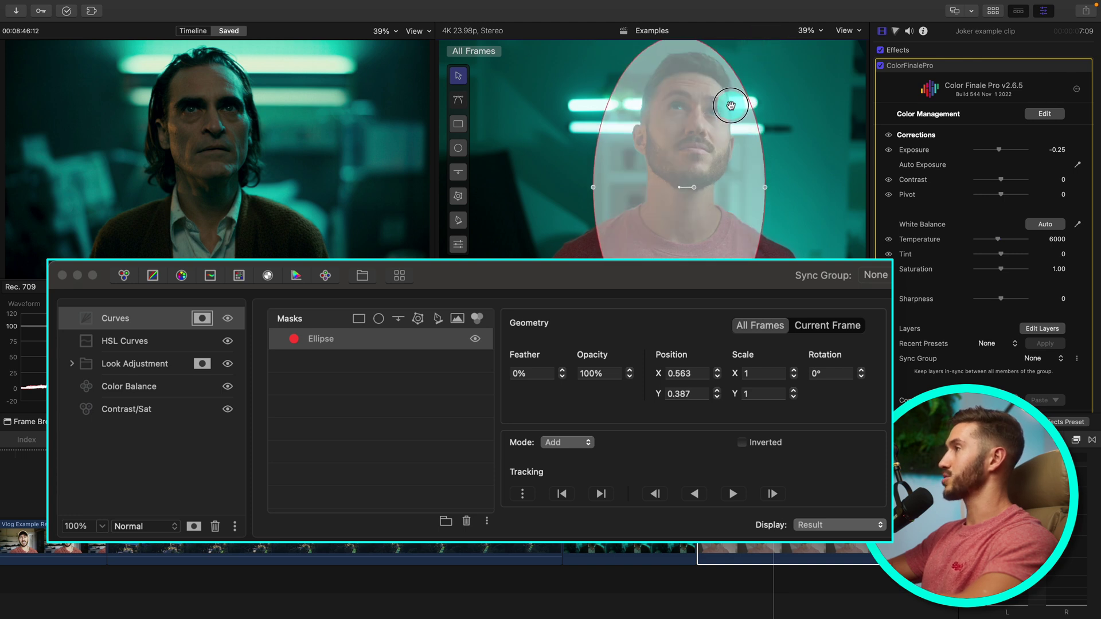
pyautogui.moveTo(730, 105); pyautogui.dragTo(730, 108)
# Set the mask feather to 90% and invert it to affect the surroundings.
pyautogui.click(516, 374)
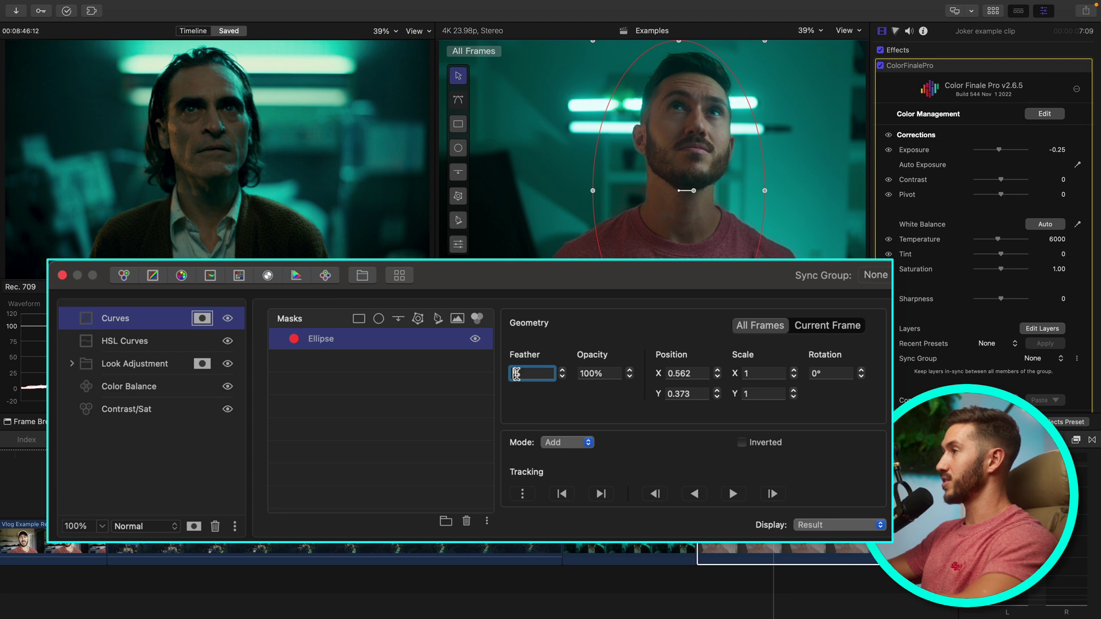
pyautogui.doubleClick(516, 374)
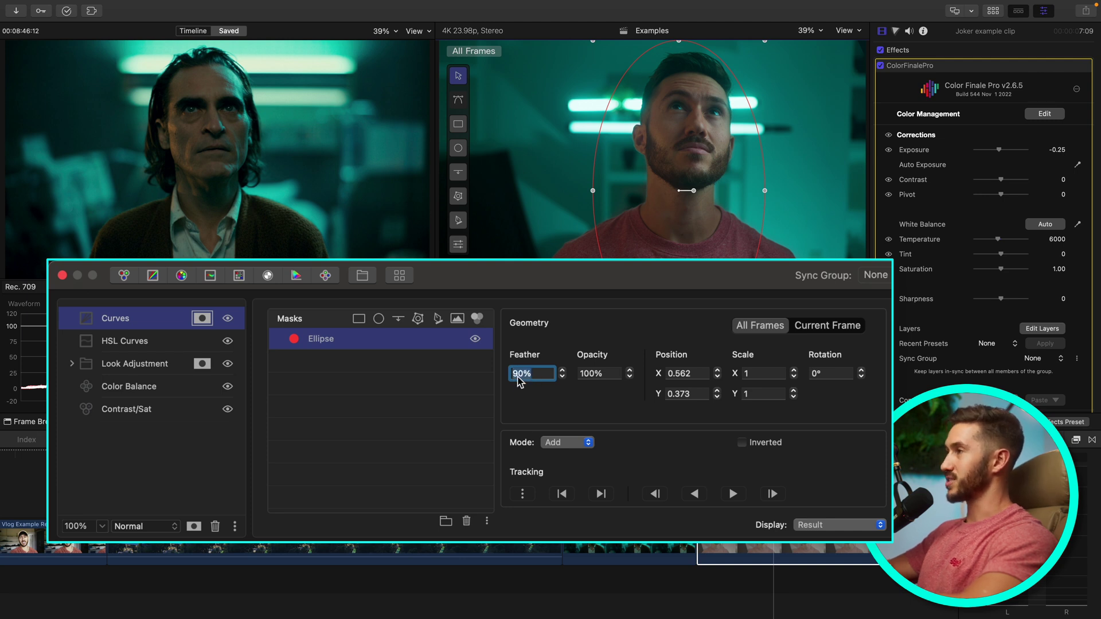
pyautogui.click(743, 444)
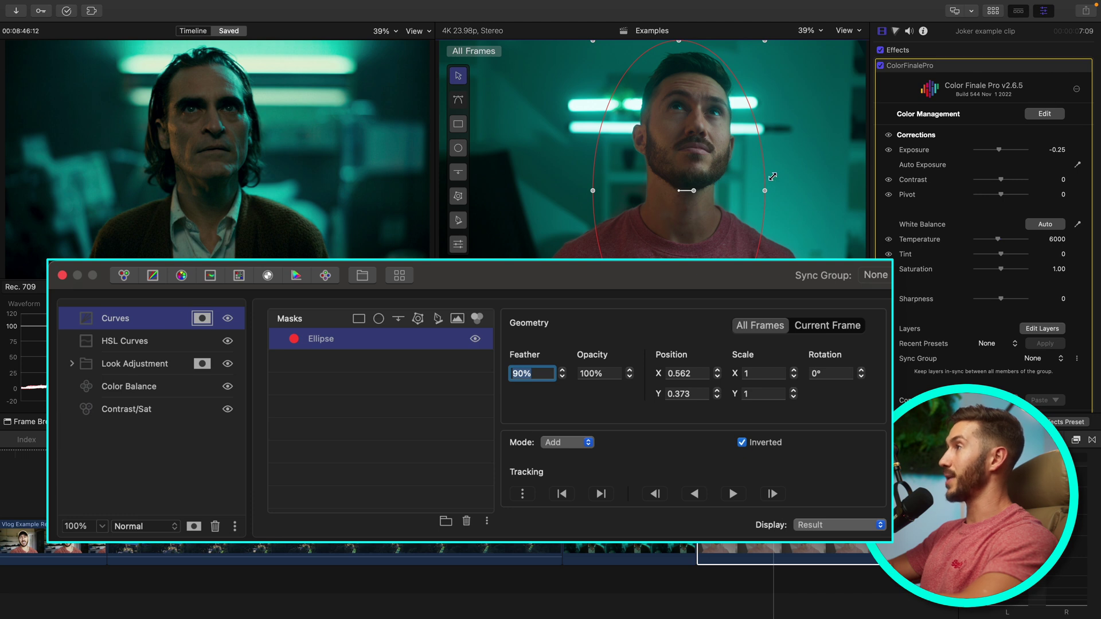
pyautogui.click(202, 318)
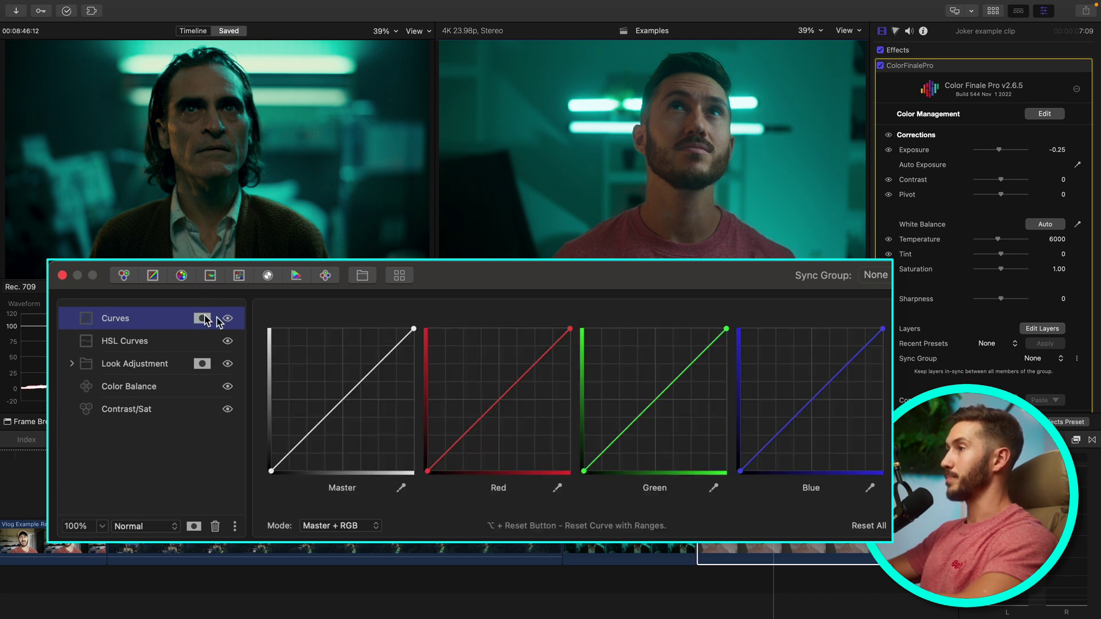
# Add Master curve points, pulling the shadows down into an S-shape.
pyautogui.click(299, 449)
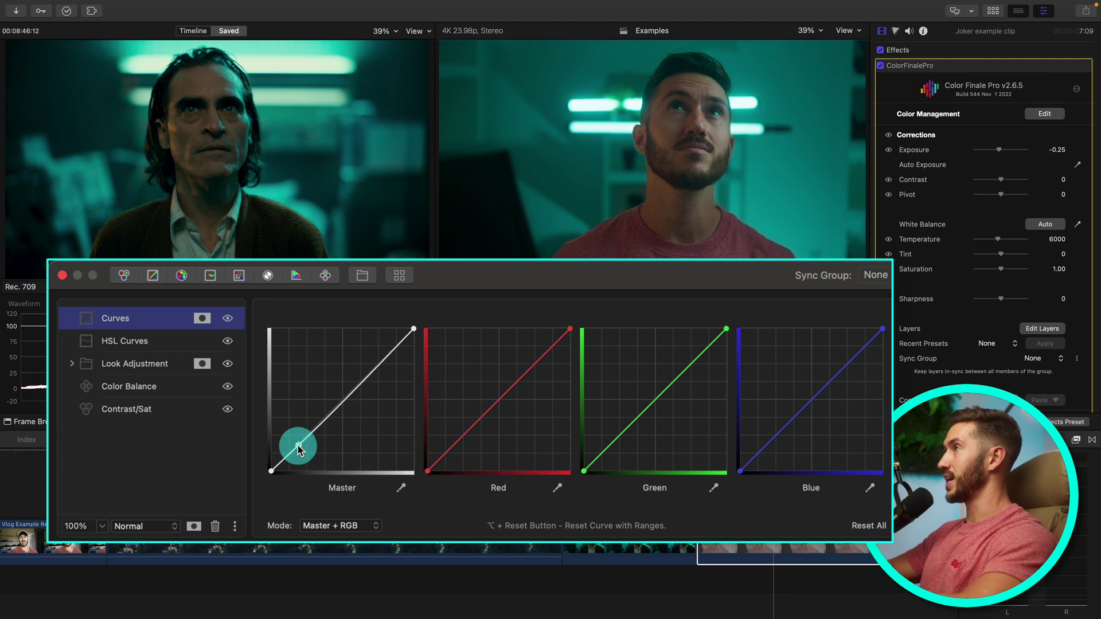
pyautogui.moveTo(299, 450); pyautogui.dragTo(291, 455)
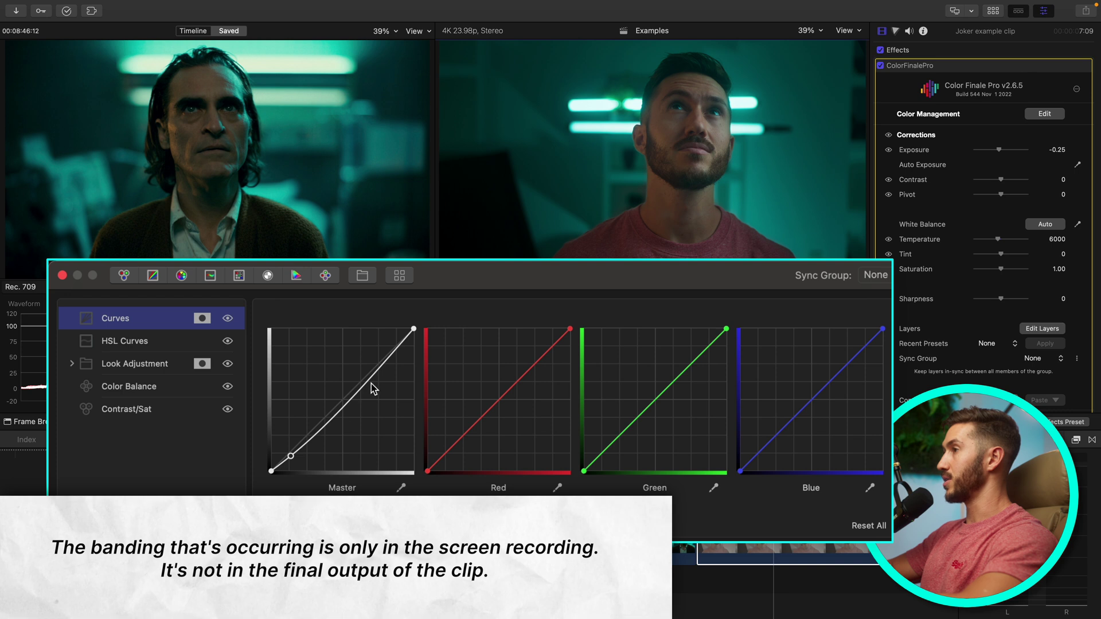
pyautogui.moveTo(369, 380); pyautogui.dragTo(366, 373)
pyautogui.moveTo(290, 456); pyautogui.dragTo(293, 464)
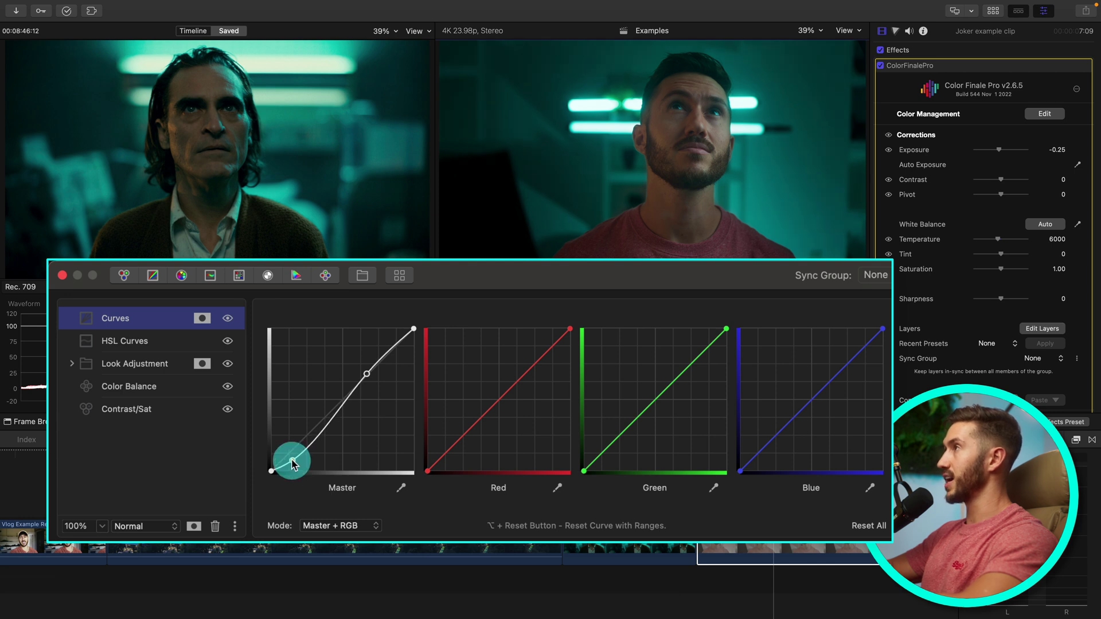
pyautogui.moveTo(292, 463); pyautogui.dragTo(292, 461)
# Toggle the masked Curves layer off and on to compare, leaving it enabled.
pyautogui.click(228, 319)
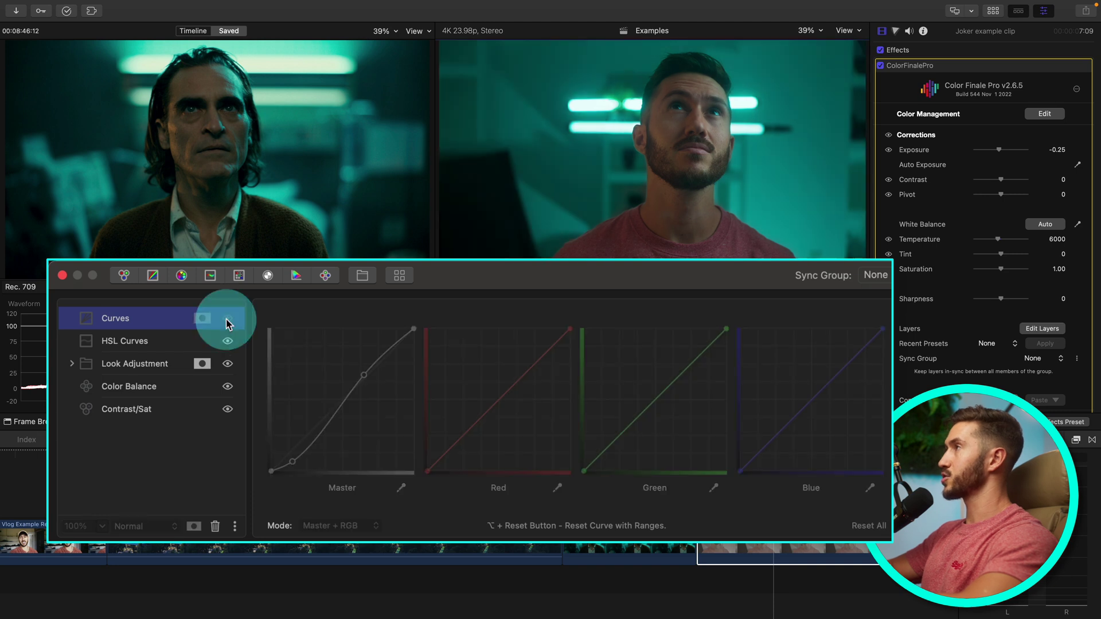
pyautogui.click(227, 319)
pyautogui.click(227, 319)
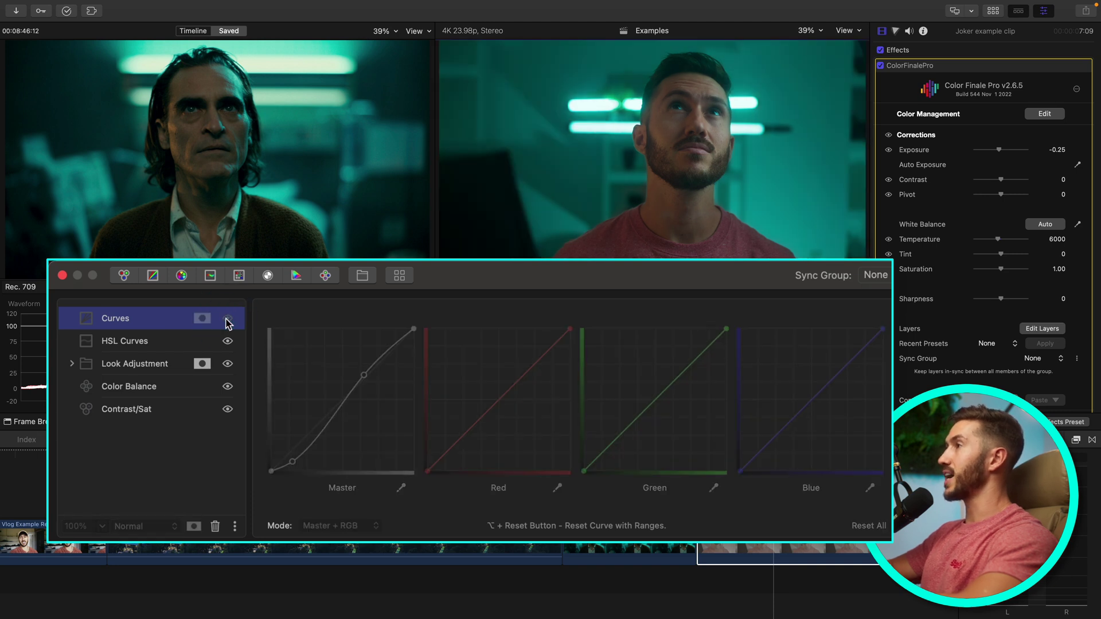
pyautogui.click(227, 319)
pyautogui.click(227, 319)
pyautogui.click(228, 319)
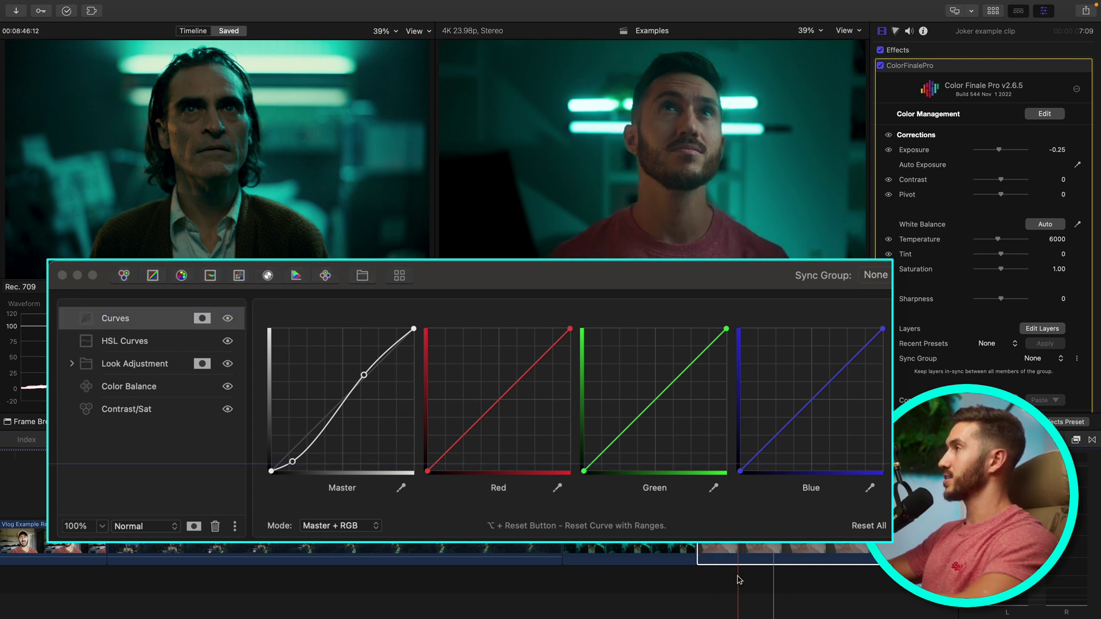
pyautogui.moveTo(630, 276); pyautogui.dragTo(460, 293)
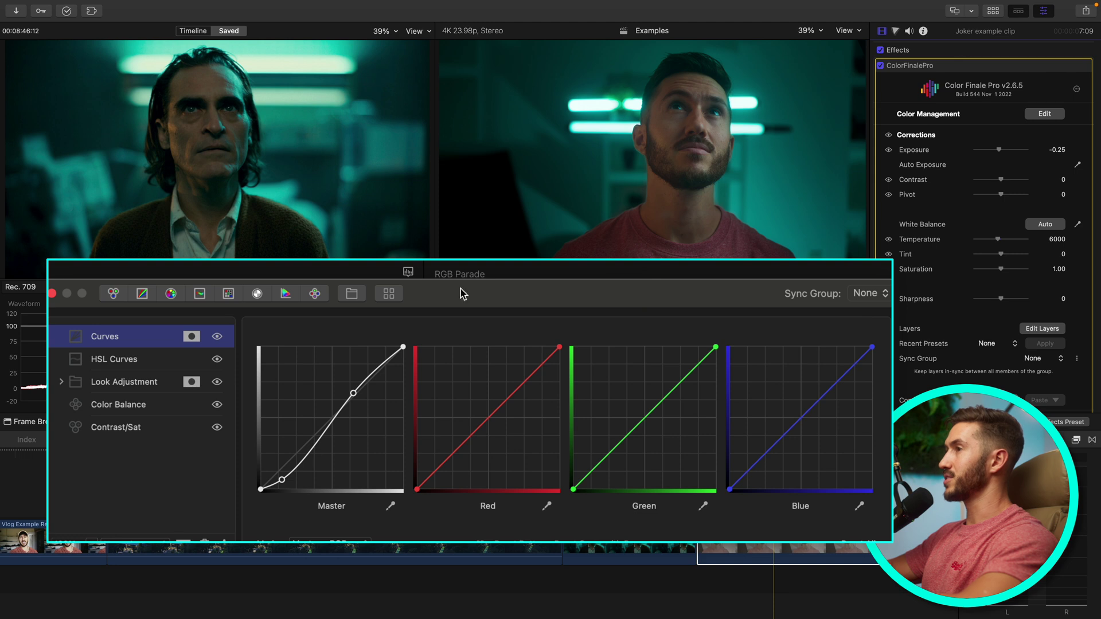
# Add a second Curves layer, lift its Master shadows slightly, and toggle layers to compare.
pyautogui.click(142, 294)
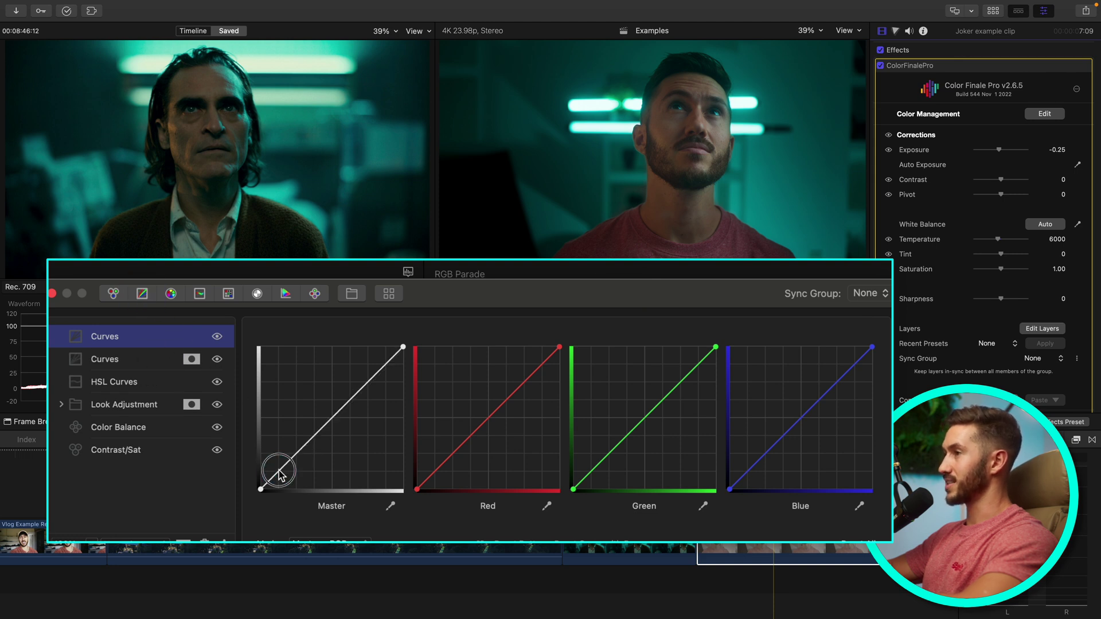
pyautogui.click(279, 471)
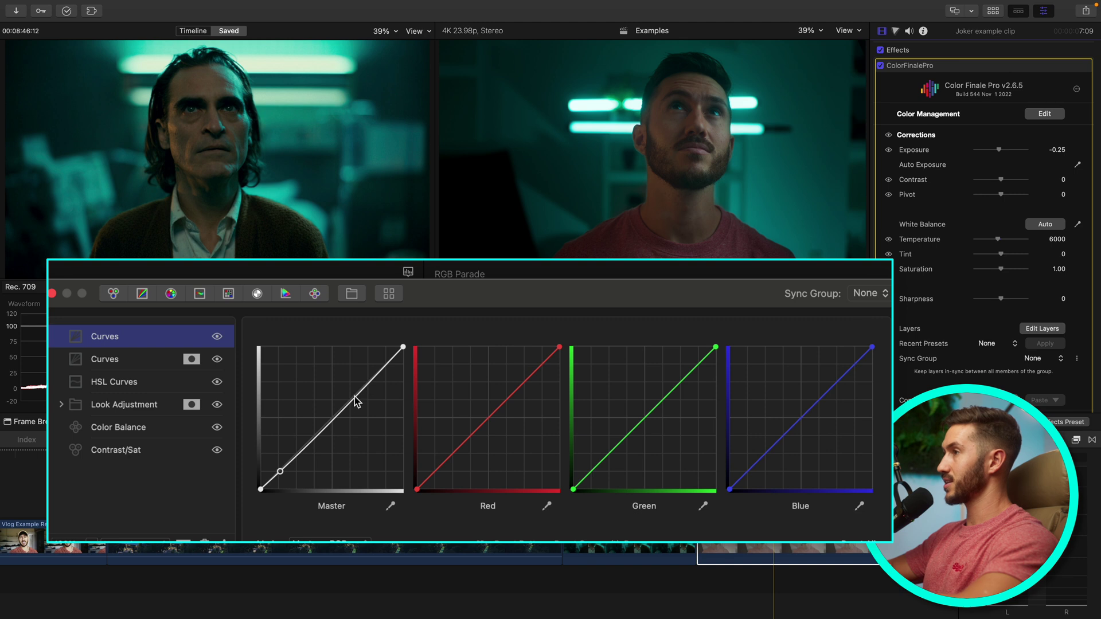
pyautogui.moveTo(352, 401); pyautogui.dragTo(348, 397)
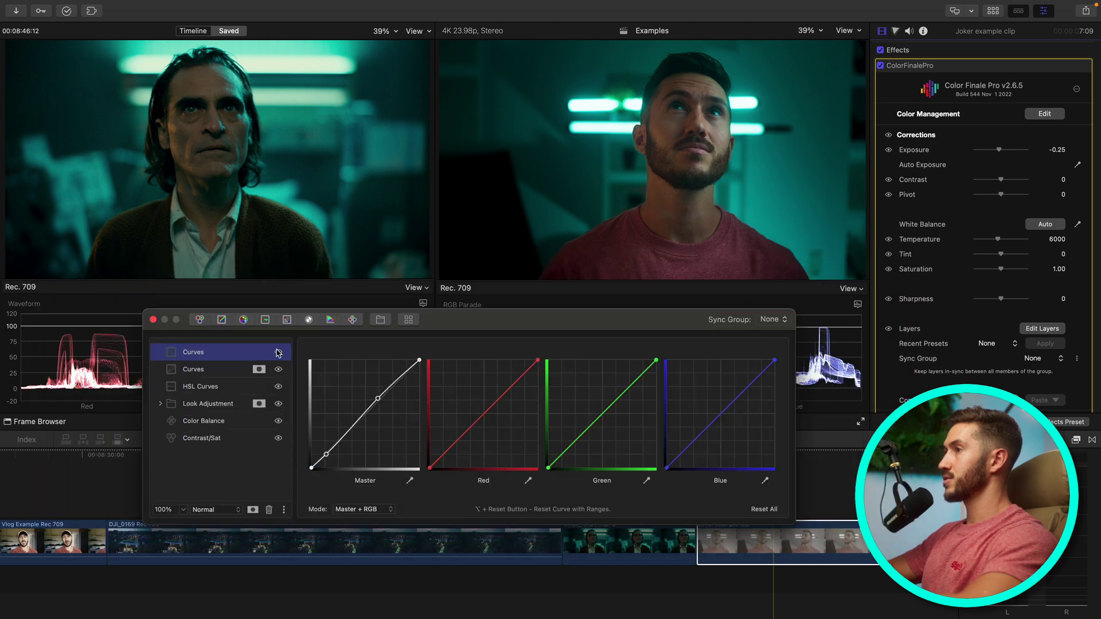
pyautogui.click(278, 353)
pyautogui.click(278, 369)
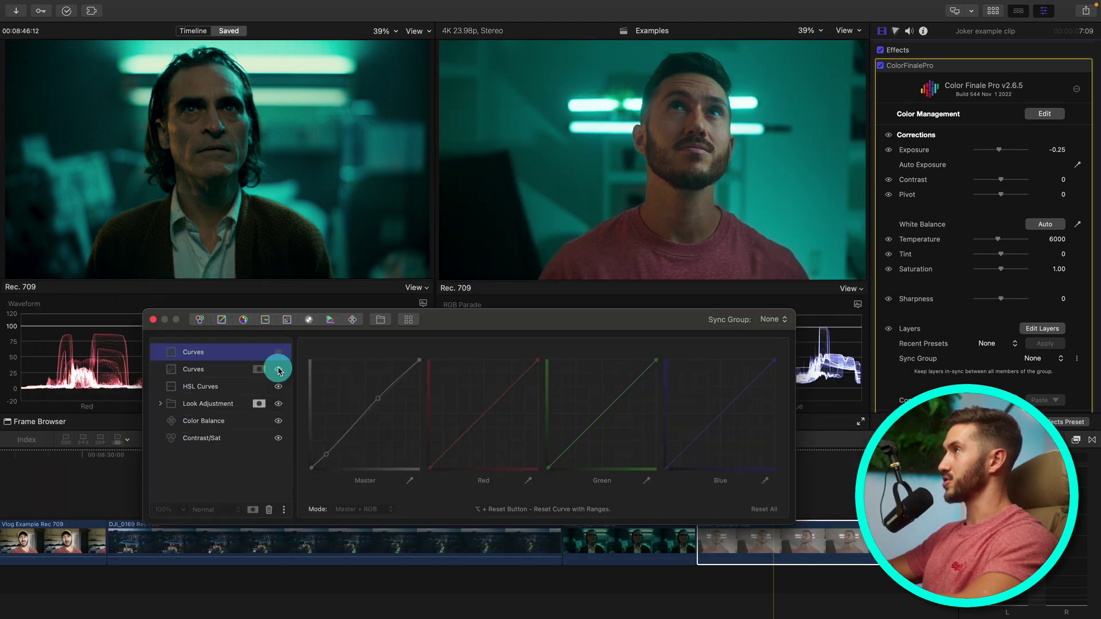
pyautogui.click(278, 370)
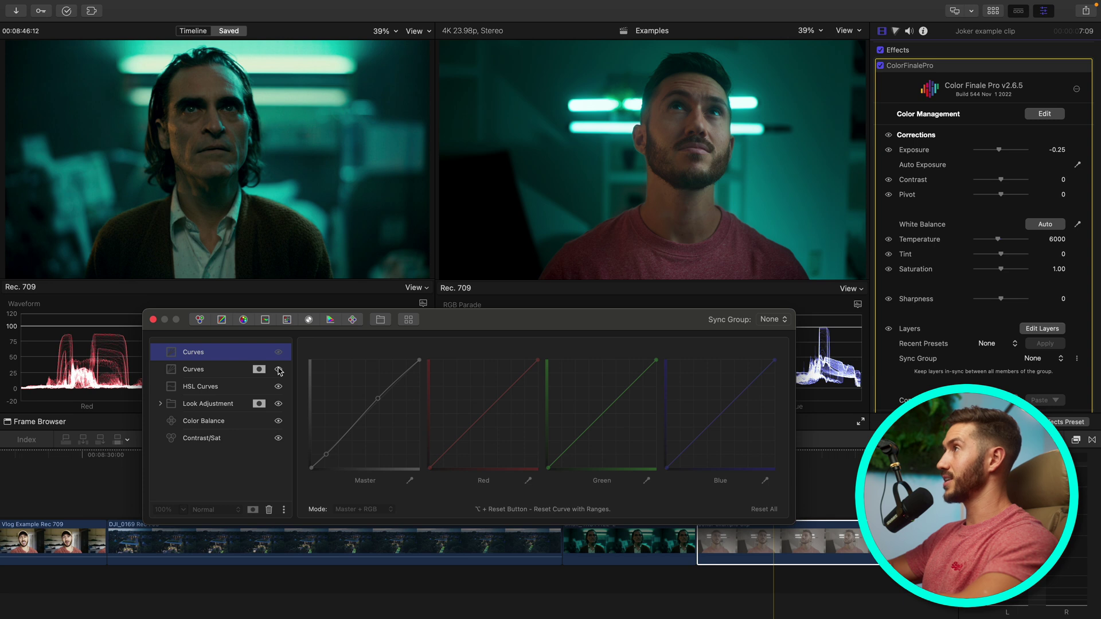
# Compare the masked curve on and off, then rename the curve layers Secondary contrast and Focus contrast.
pyautogui.click(279, 370)
pyautogui.click(278, 370)
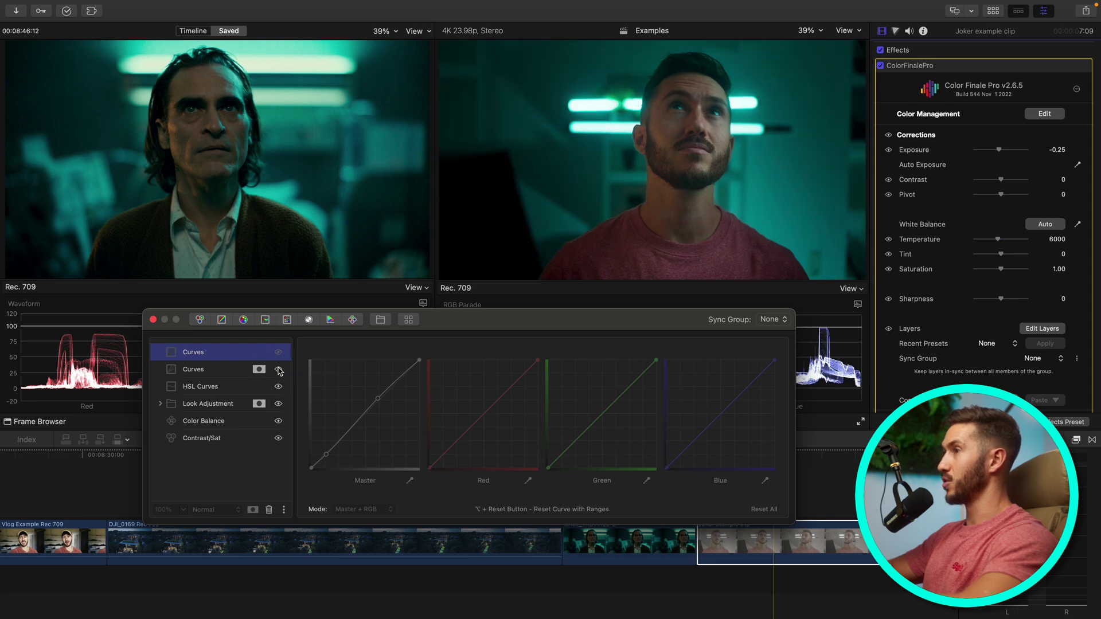
pyautogui.rightClick(237, 379)
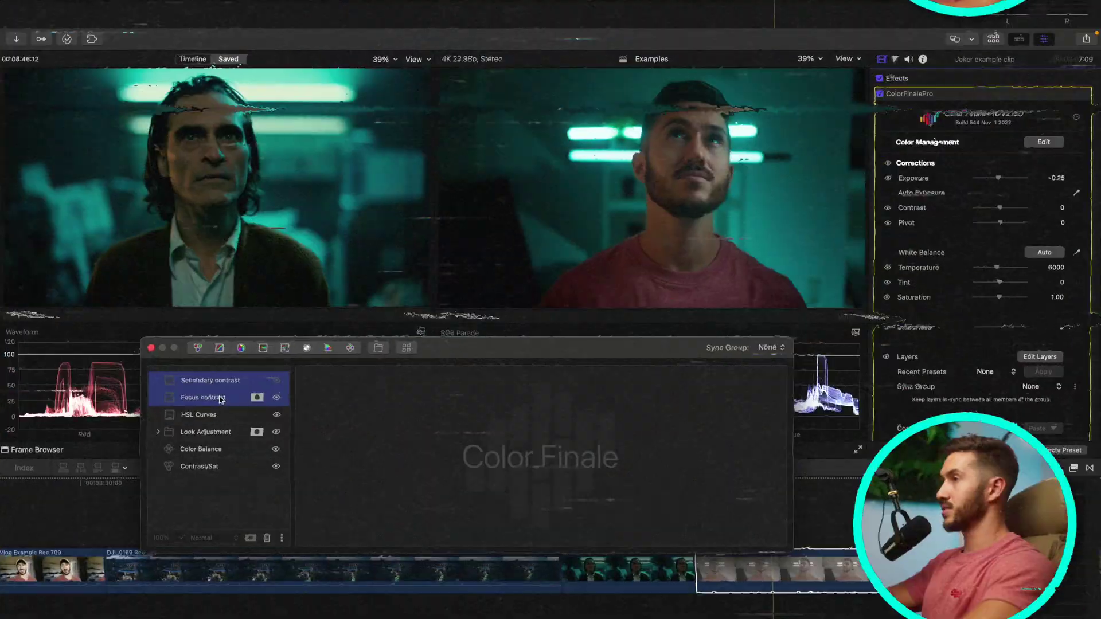
# Group the two contrast layers as Contrast Adjustment and add an HSL Curves layer at the top.
pyautogui.rightClick(221, 400)
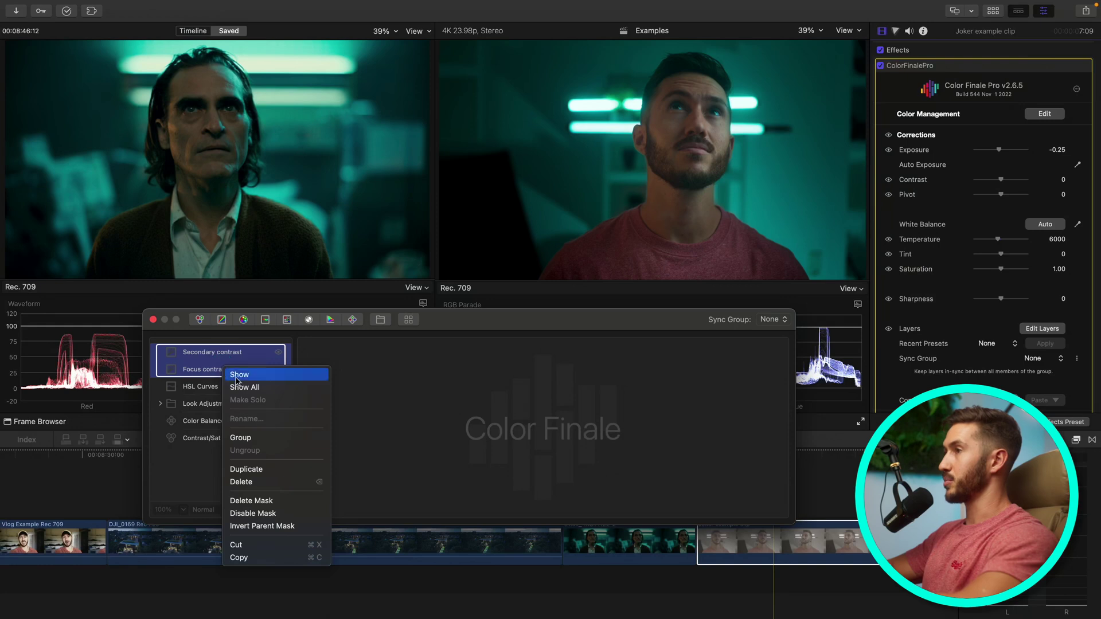
pyautogui.click(259, 438)
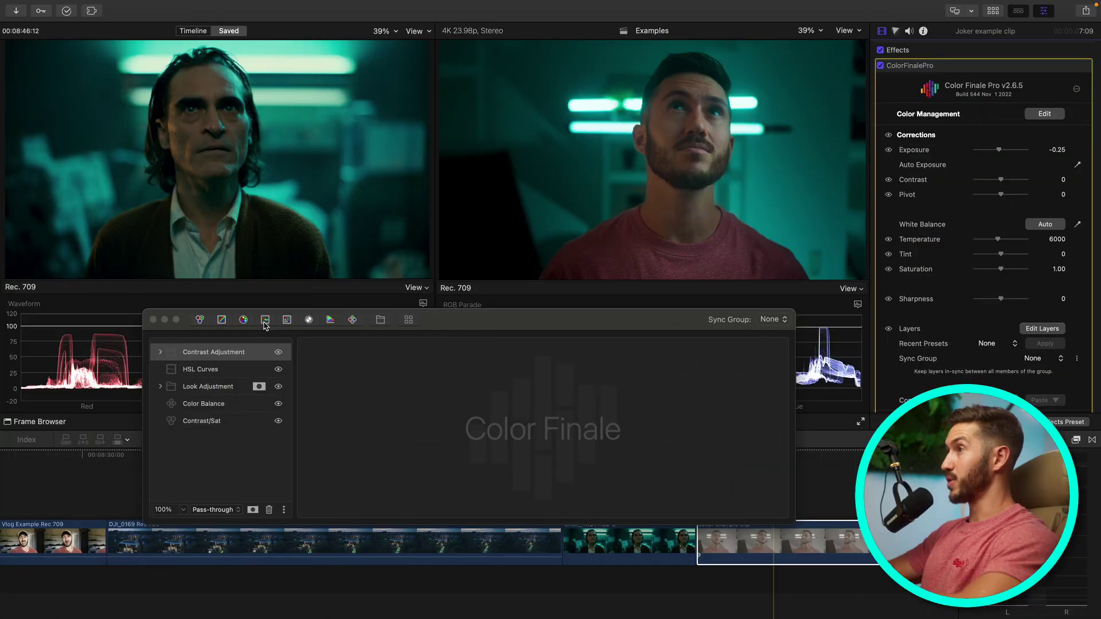
pyautogui.click(265, 322)
pyautogui.moveTo(258, 363); pyautogui.dragTo(172, 350)
# Pull the HSL Curves layer's Sat vs Sat curve steeply down to desaturate the strongest colours.
pyautogui.click(160, 370)
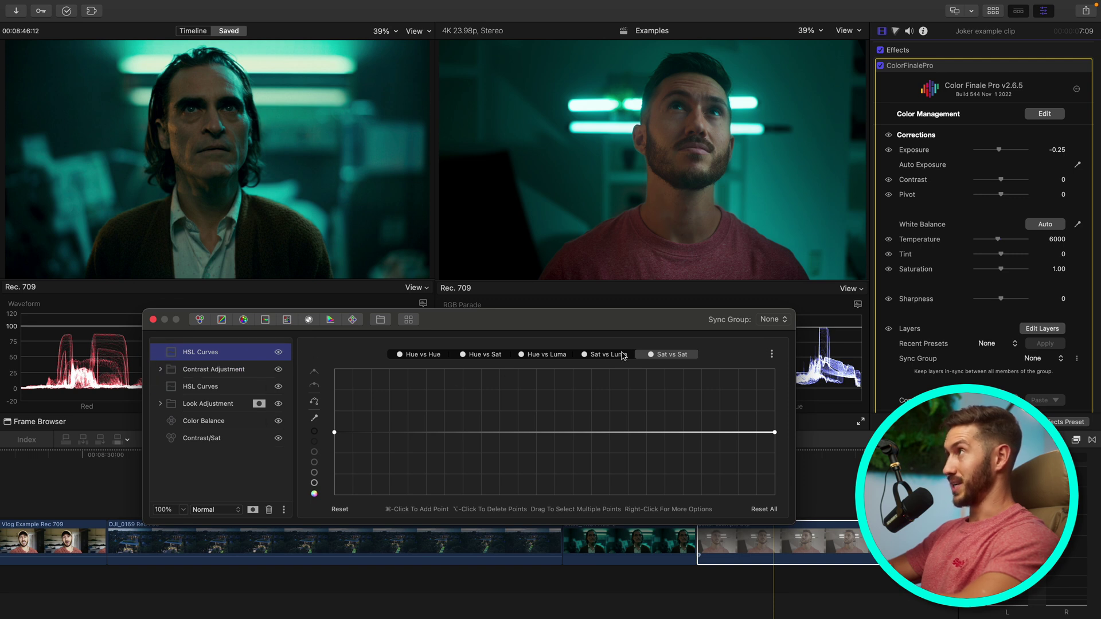
pyautogui.click(496, 354)
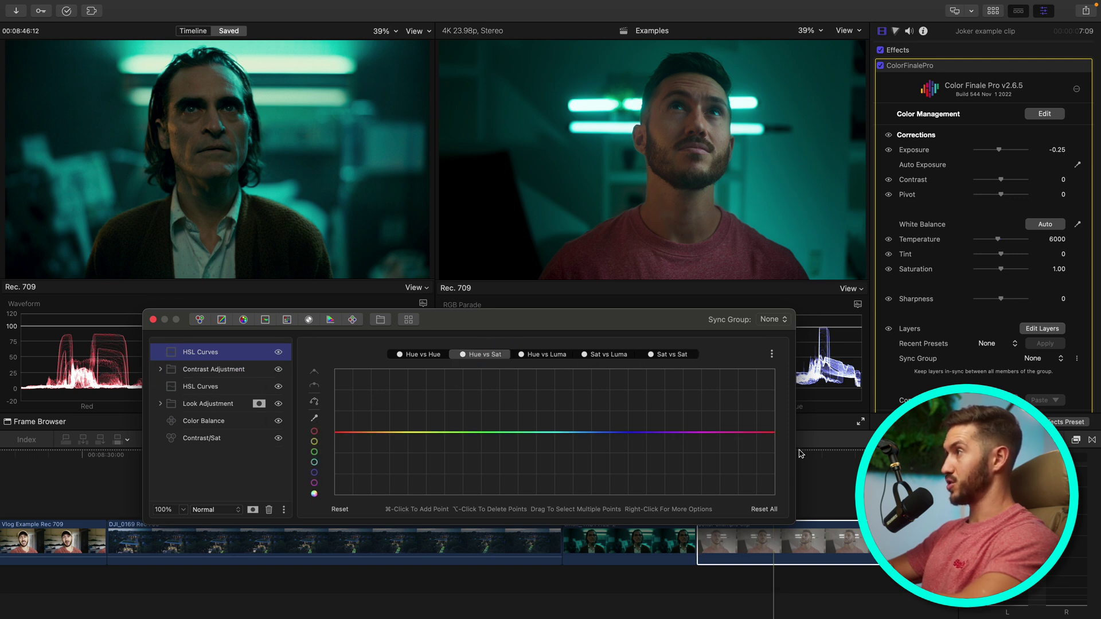
pyautogui.click(656, 352)
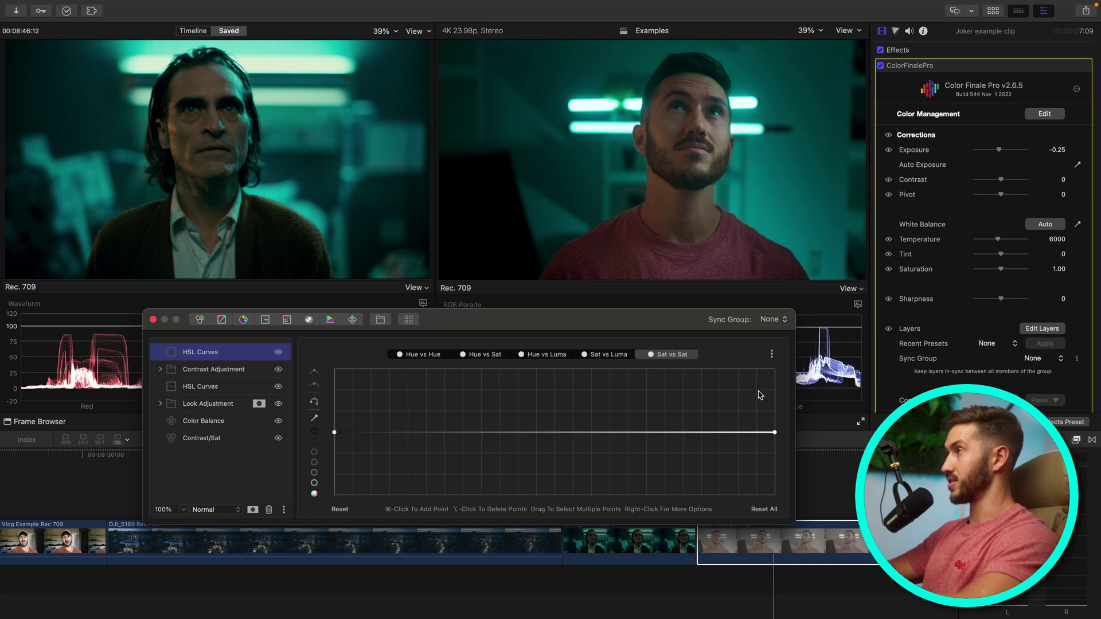
pyautogui.moveTo(775, 433); pyautogui.dragTo(810, 501)
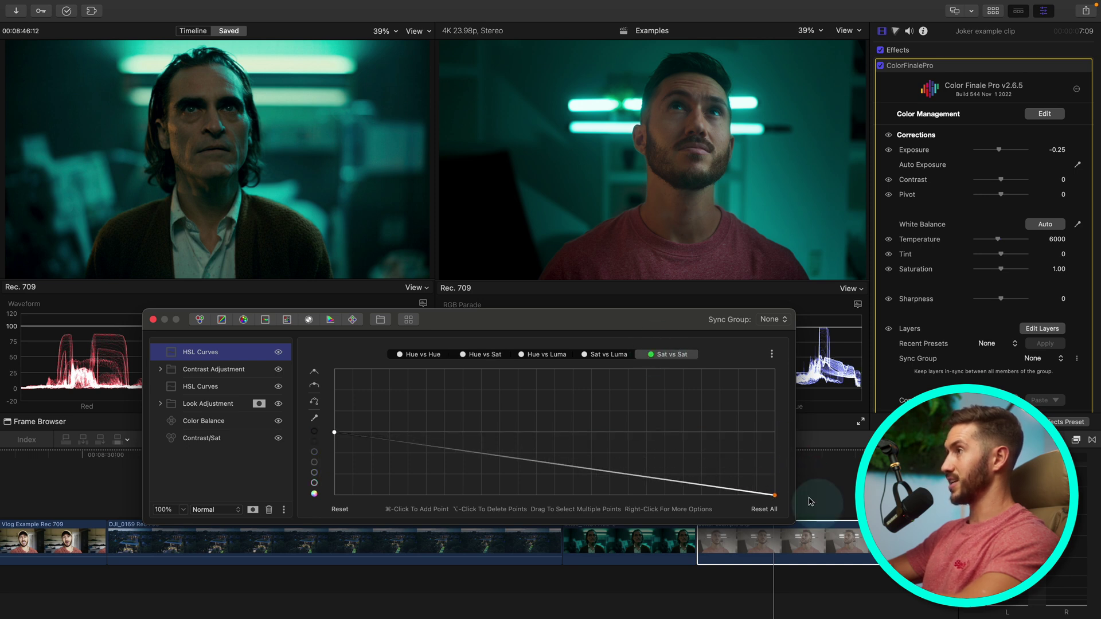
pyautogui.keyDown('super'); pyautogui.click(507, 457); pyautogui.keyUp('super')
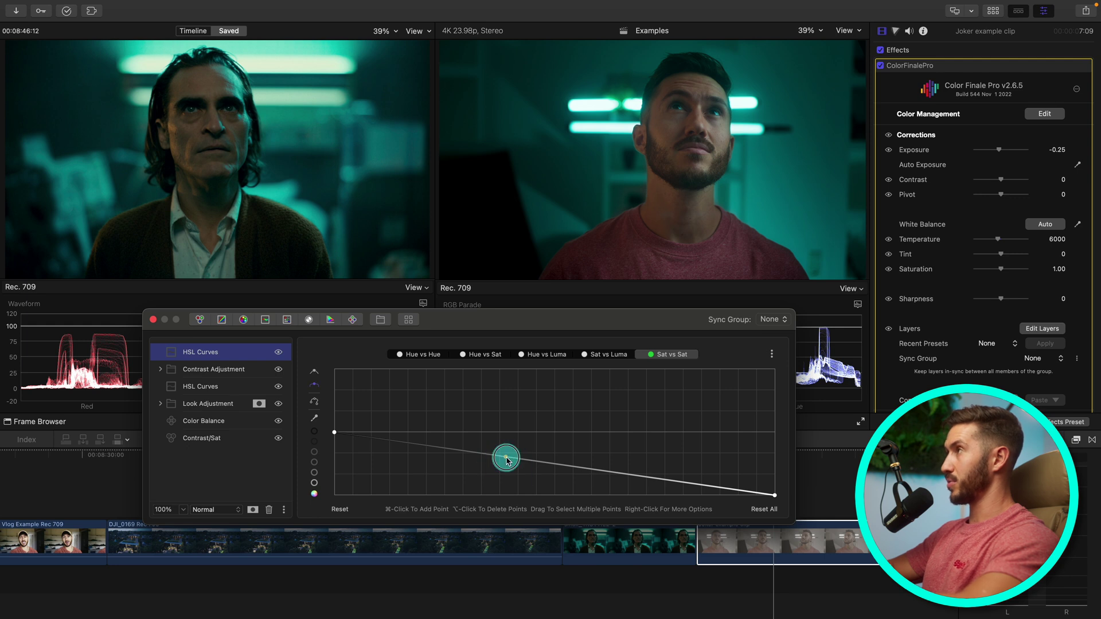
pyautogui.moveTo(506, 458); pyautogui.dragTo(424, 505)
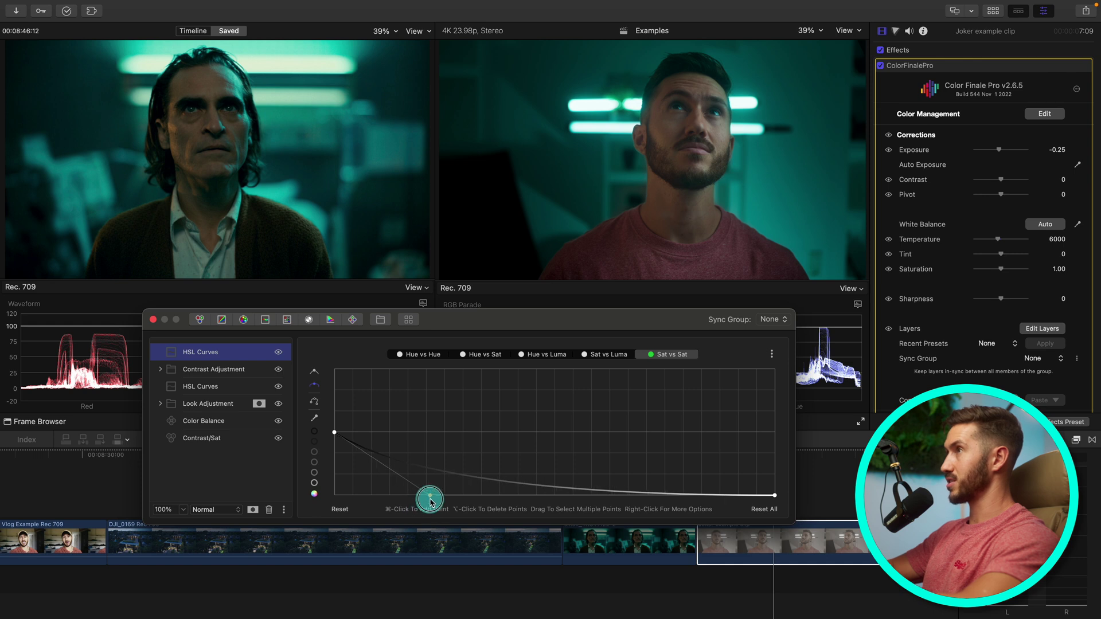
# Switch both the waveform and RGB parade to vectorscopes showing the skin tone indicator.
pyautogui.click(153, 320)
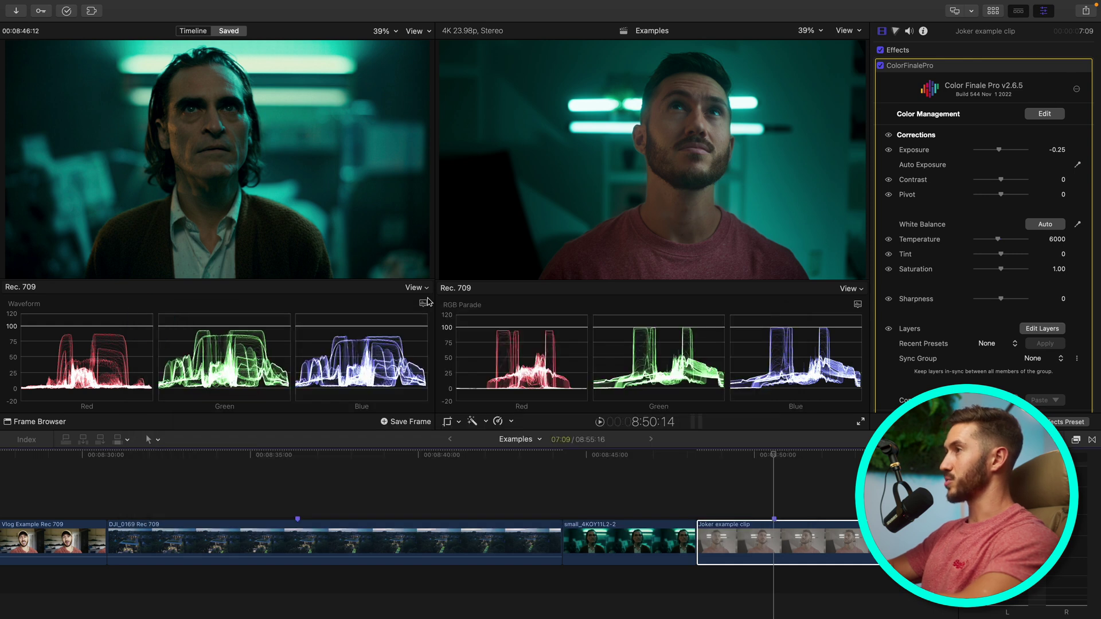
pyautogui.click(423, 303)
pyautogui.click(453, 337)
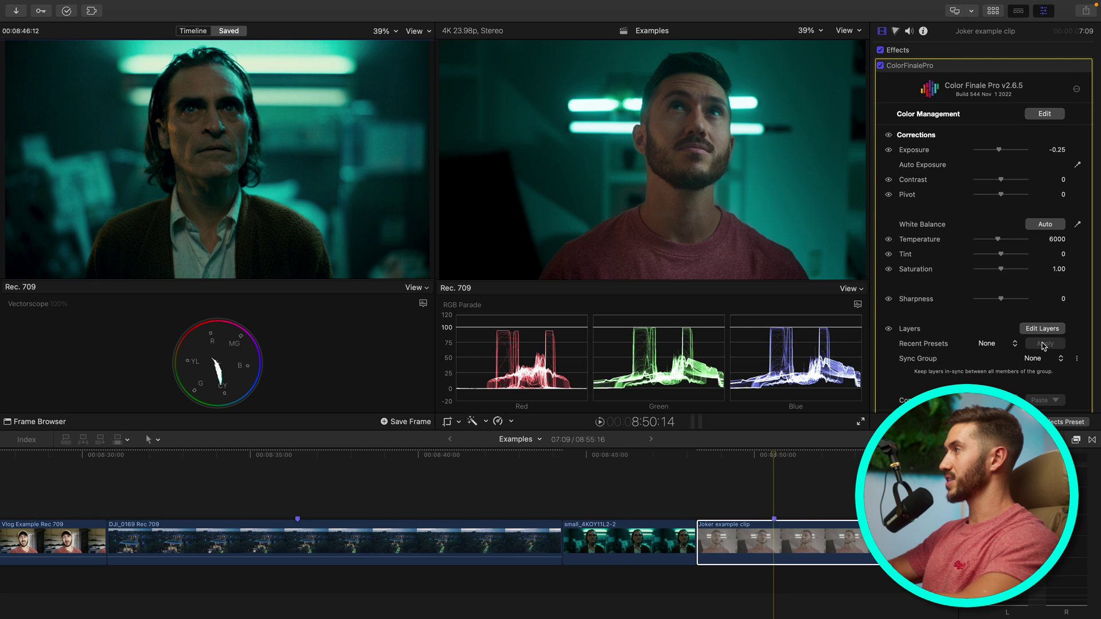
pyautogui.click(857, 306)
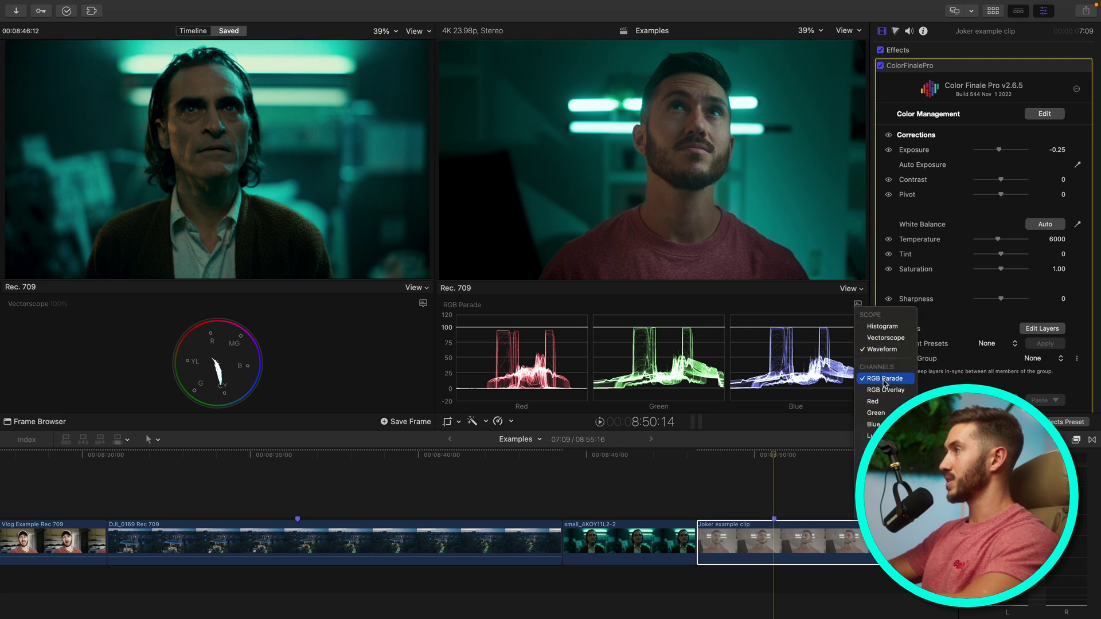
pyautogui.click(881, 338)
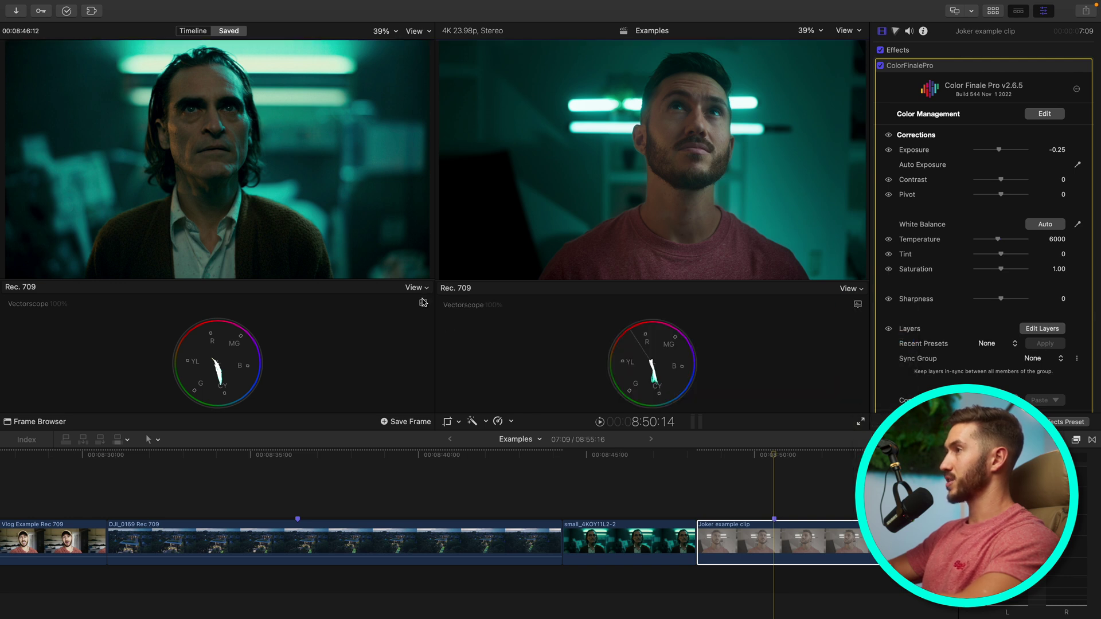
pyautogui.click(422, 302)
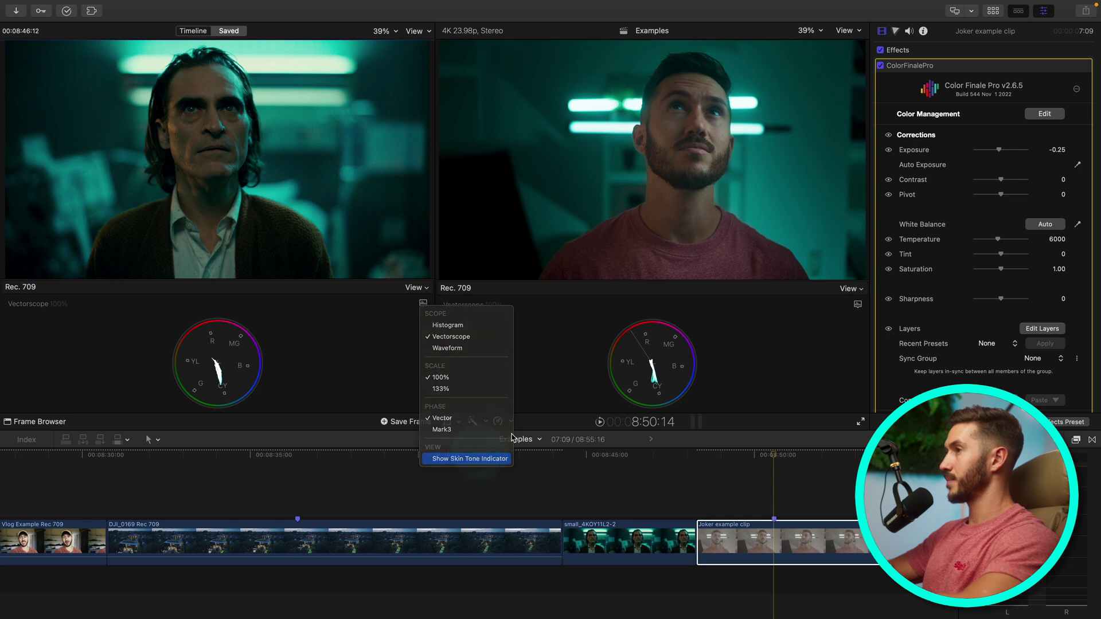
pyautogui.click(477, 458)
pyautogui.scroll(-5, 1053, 311)
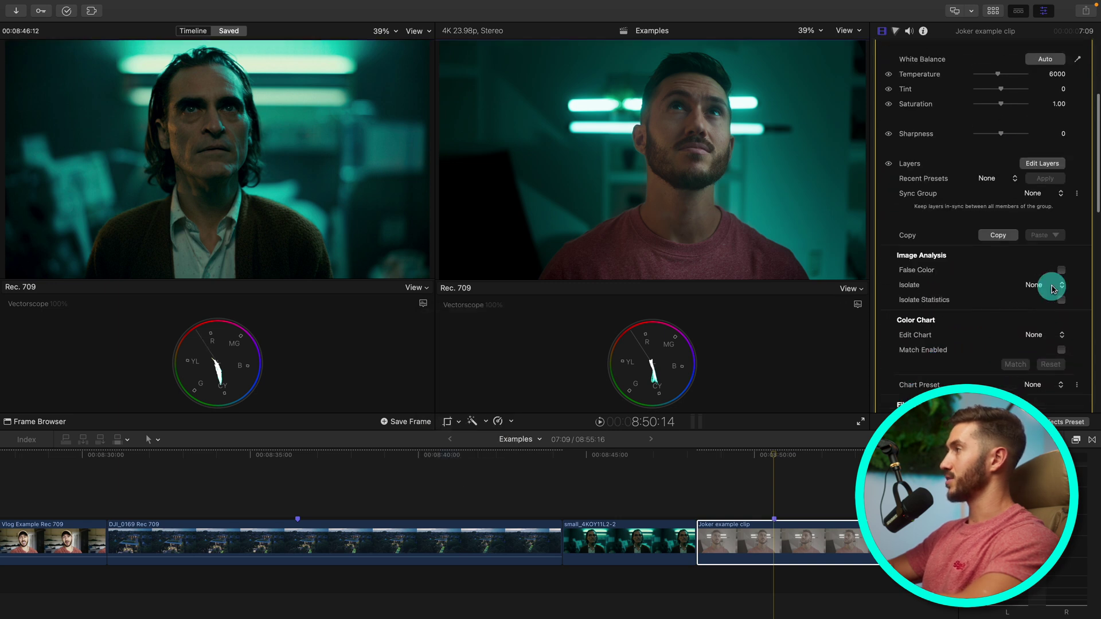
# Try an ellipse isolate sample on the forehead, then set Isolate back to None.
pyautogui.click(1054, 288)
pyautogui.click(1040, 314)
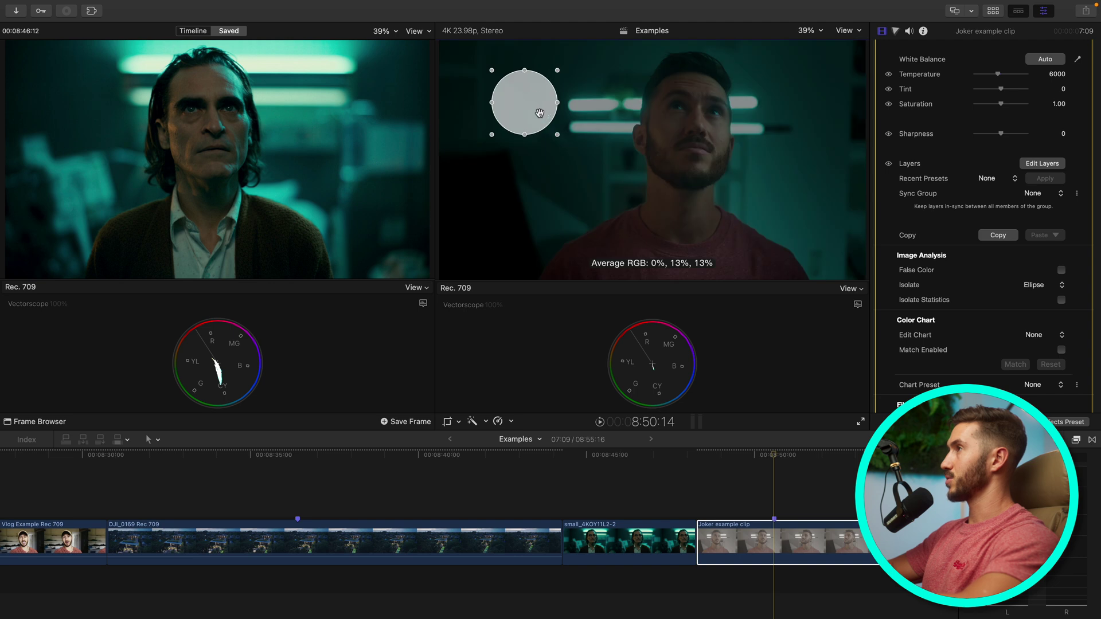
pyautogui.moveTo(539, 113); pyautogui.dragTo(721, 85)
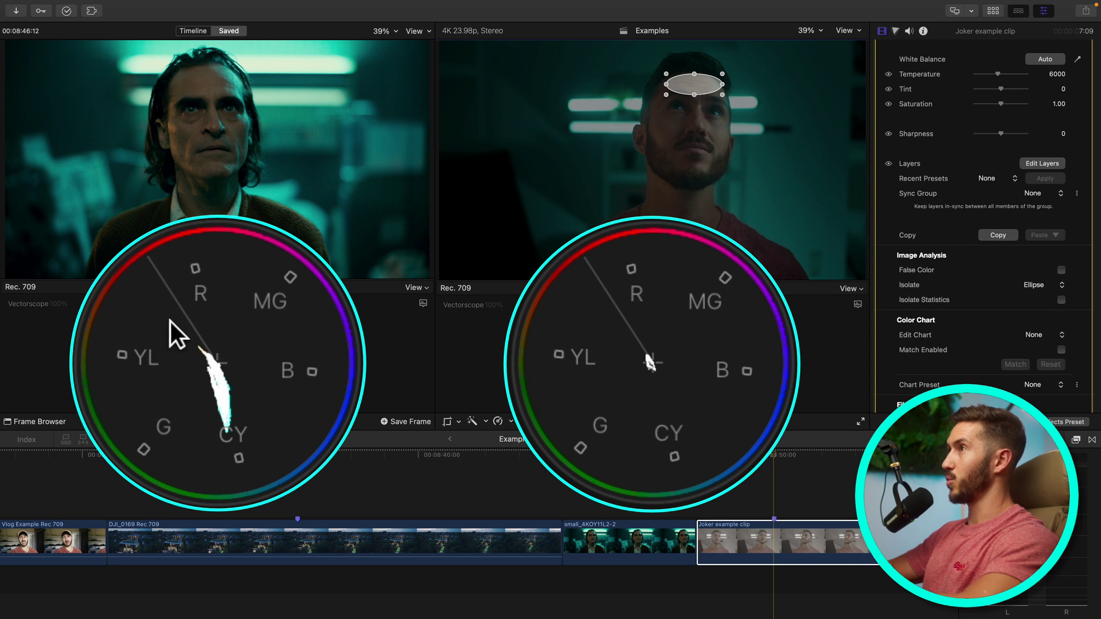
pyautogui.click(1049, 287)
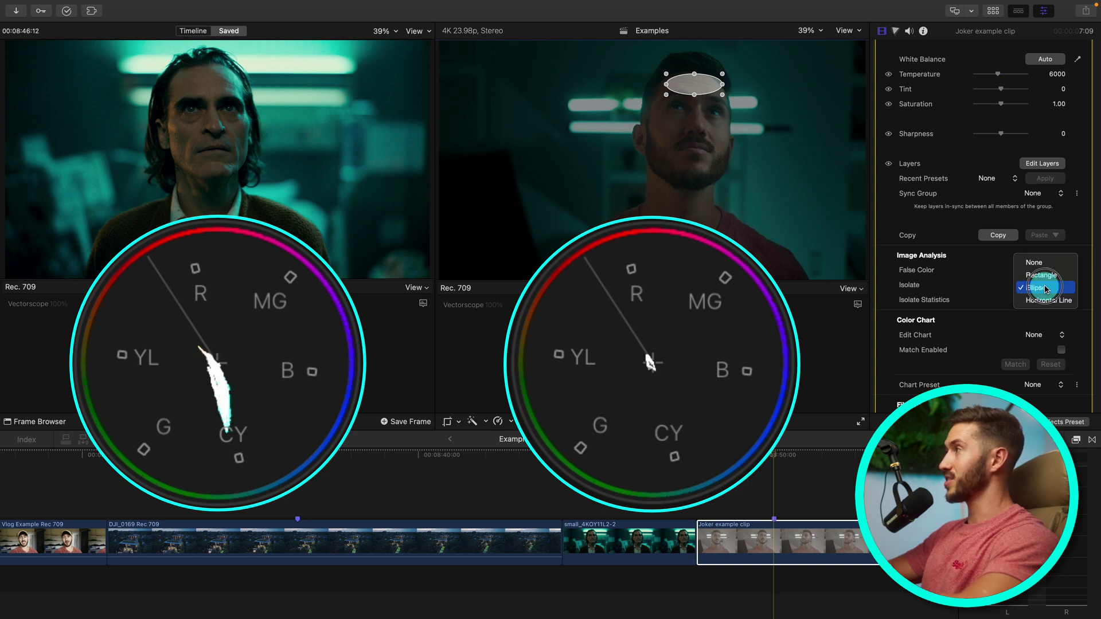
pyautogui.click(1041, 263)
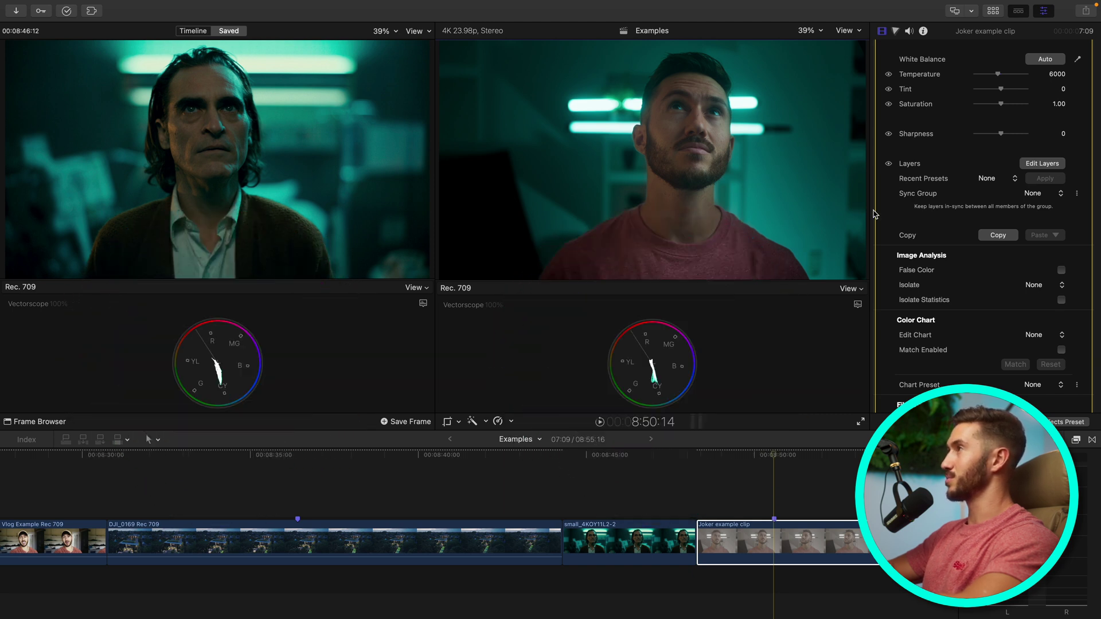
# On the Hue vs Hue curve, sample the face's skin tone and reposition the surrounding points.
pyautogui.click(1049, 166)
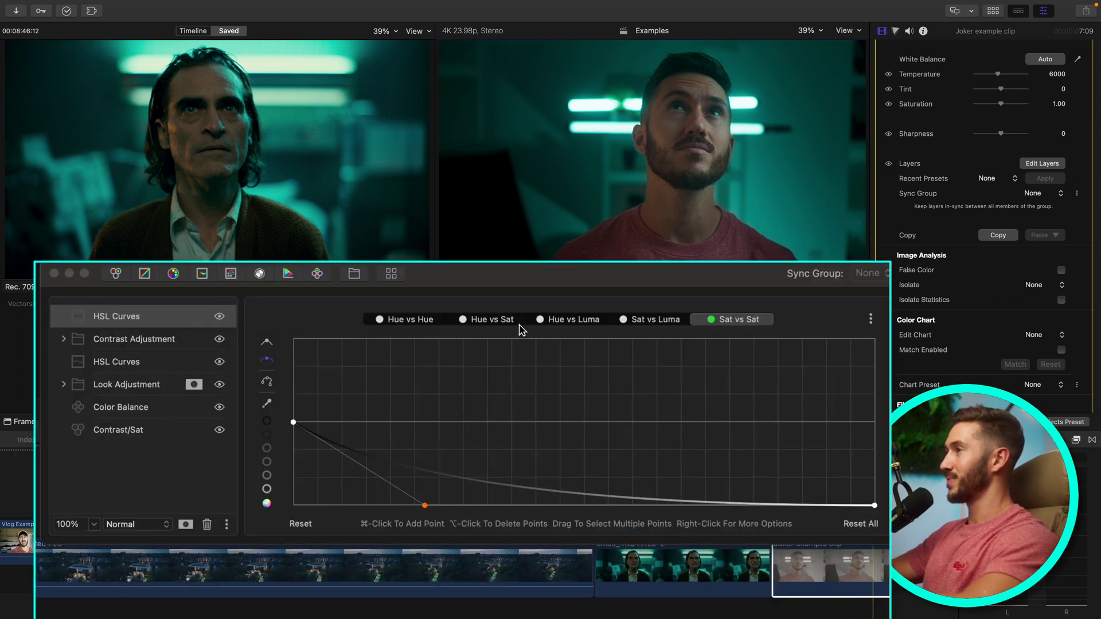
pyautogui.click(419, 324)
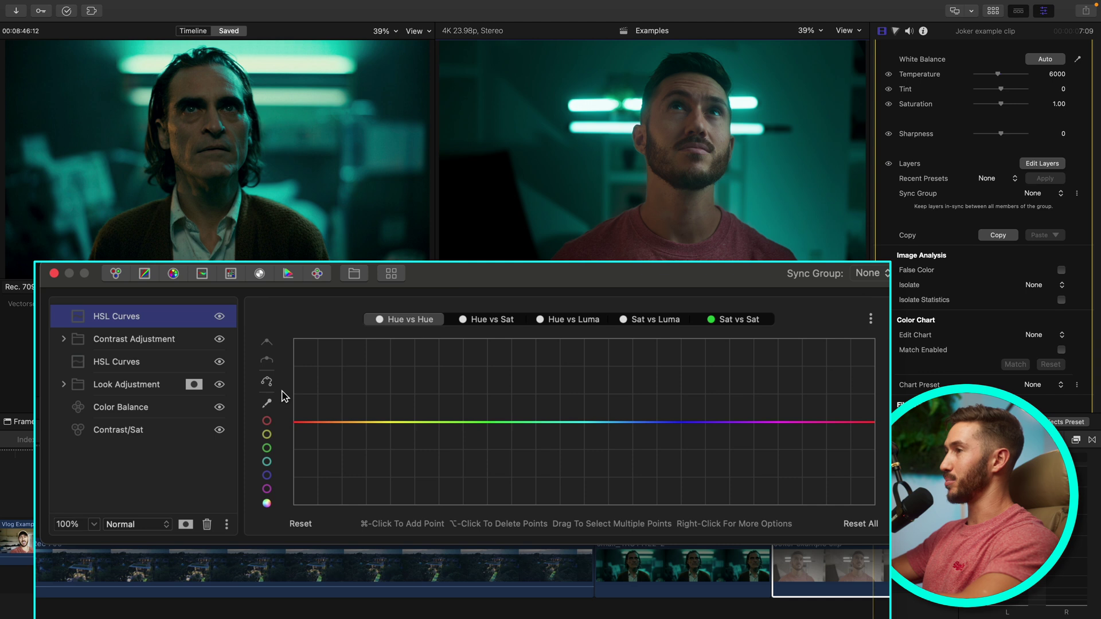
pyautogui.click(266, 403)
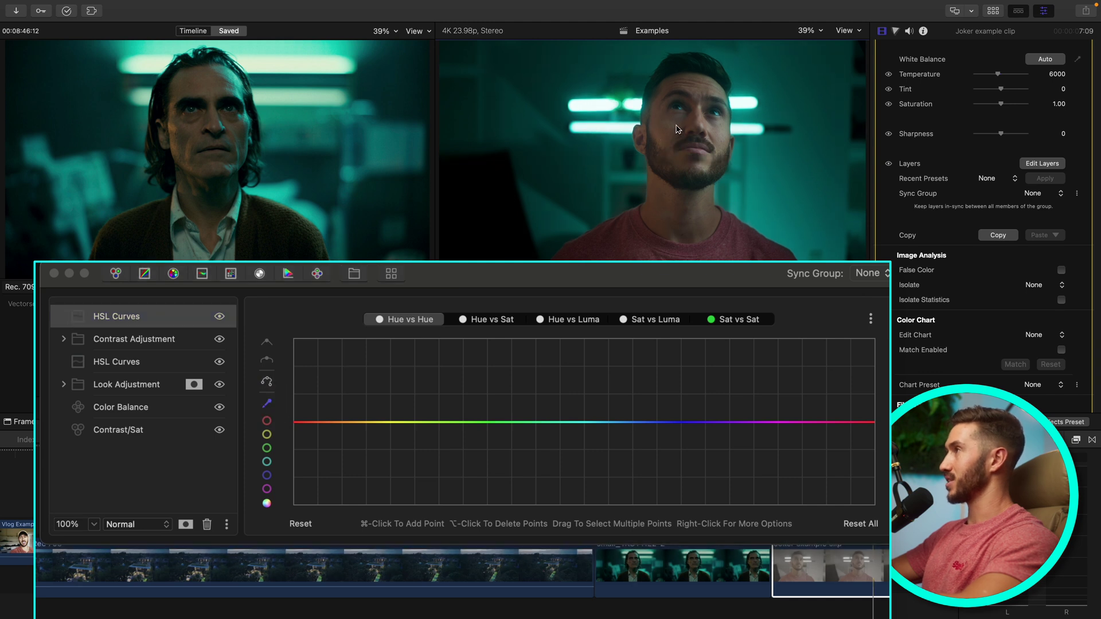
pyautogui.click(684, 79)
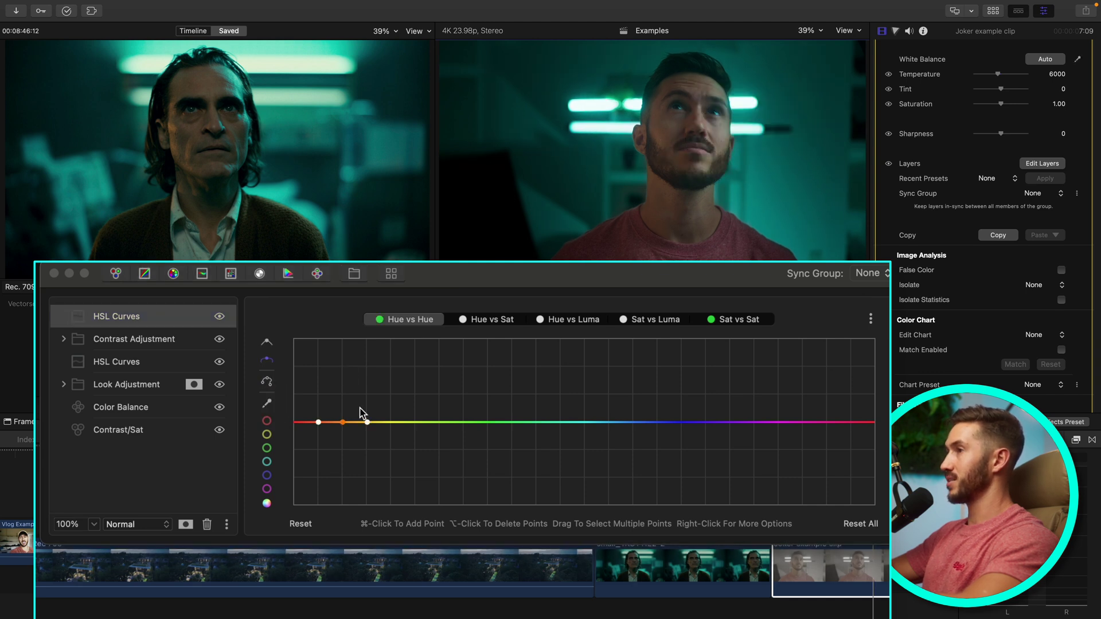
pyautogui.click(341, 422)
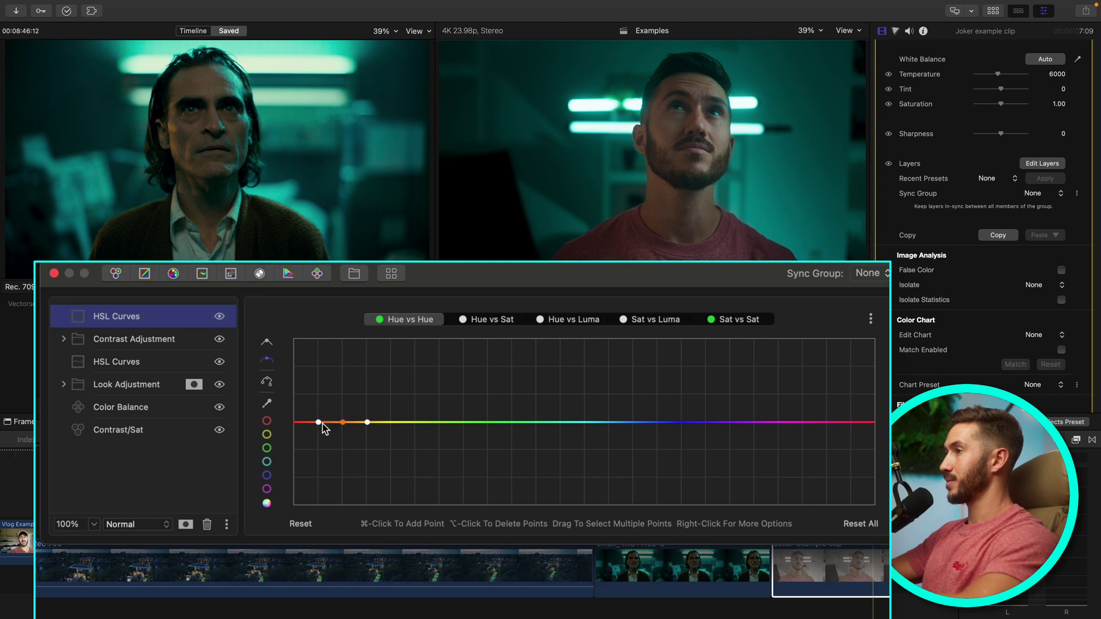
pyautogui.moveTo(319, 423); pyautogui.dragTo(301, 422)
pyautogui.click(317, 423)
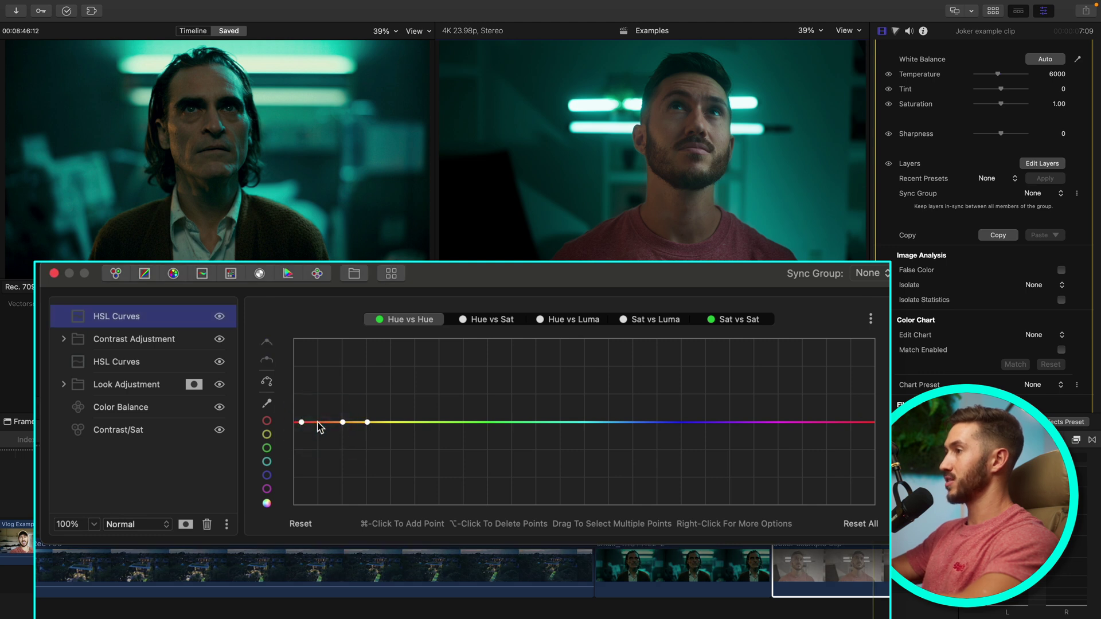
pyautogui.keyDown('super'); pyautogui.click(384, 423); pyautogui.keyUp('super')
pyautogui.keyDown('alt'); pyautogui.click(367, 423); pyautogui.keyUp('alt')
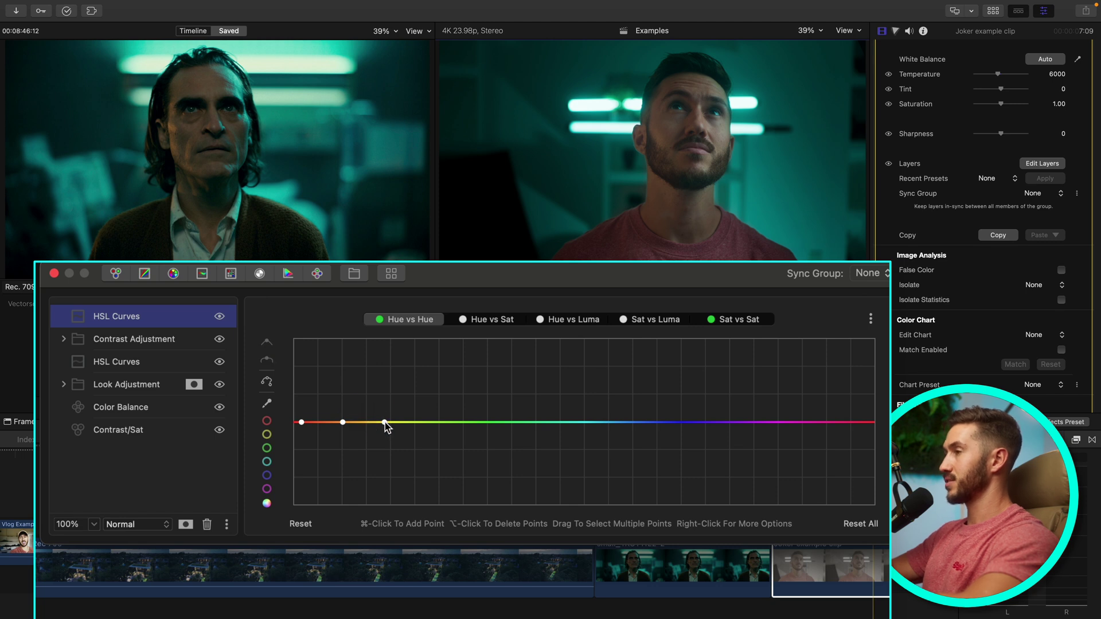
# Make the curve segment linear and raise the middle point into a small hump over the reds.
pyautogui.moveTo(342, 423); pyautogui.dragTo(341, 428)
pyautogui.press('super+z')
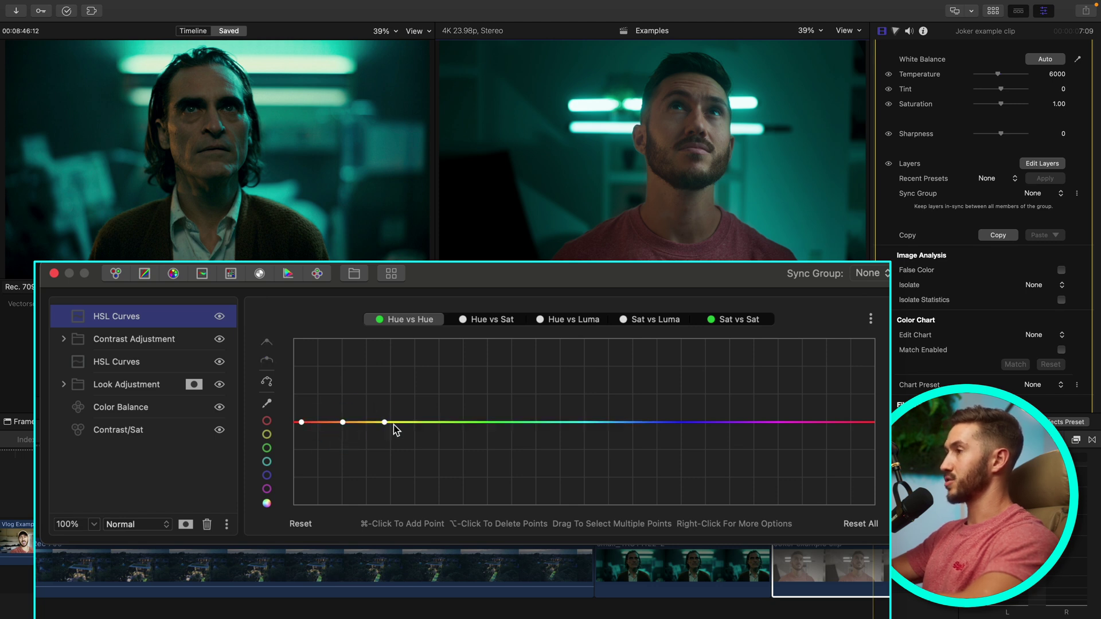
pyautogui.rightClick(384, 422)
pyautogui.click(322, 435)
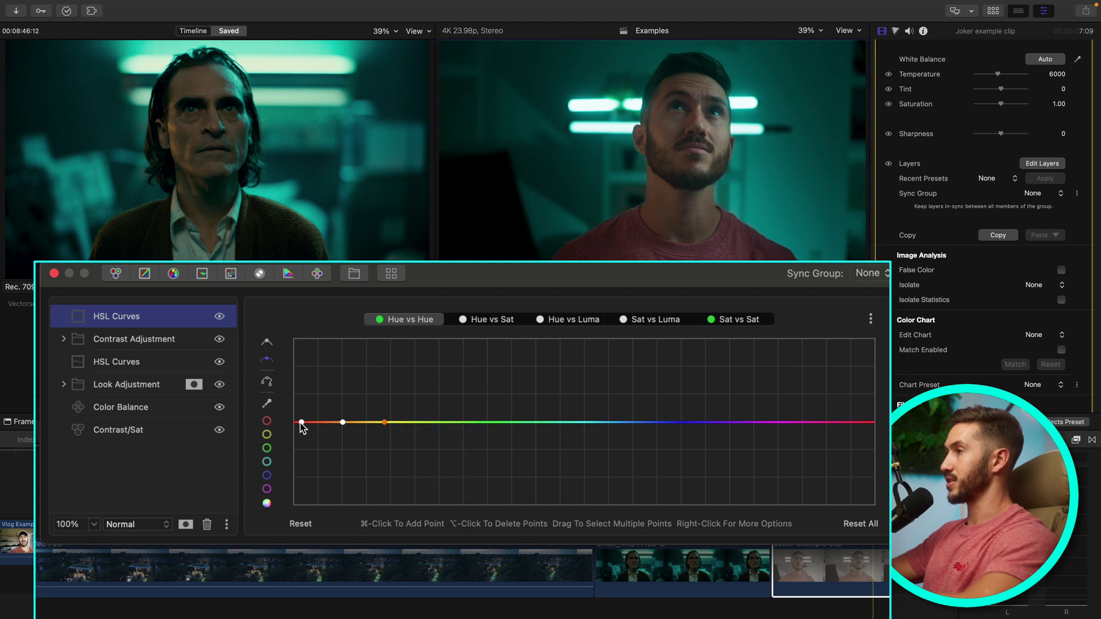
pyautogui.rightClick(302, 422)
pyautogui.click(321, 431)
pyautogui.moveTo(342, 424)
pyautogui.mouseDown()
pyautogui.moveTo(342, 434)
pyautogui.moveTo(342, 422)
pyautogui.mouseUp()
pyautogui.moveTo(492, 281); pyautogui.dragTo(504, 404)
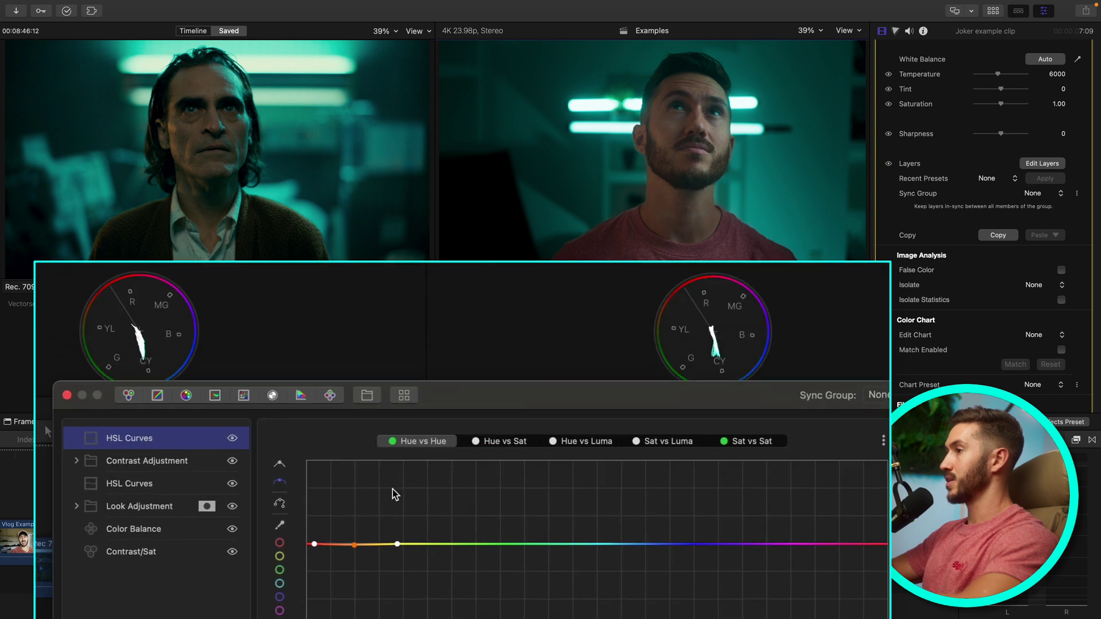
pyautogui.moveTo(354, 548)
pyautogui.mouseDown()
pyautogui.moveTo(349, 524)
pyautogui.moveTo(348, 535)
pyautogui.mouseUp()
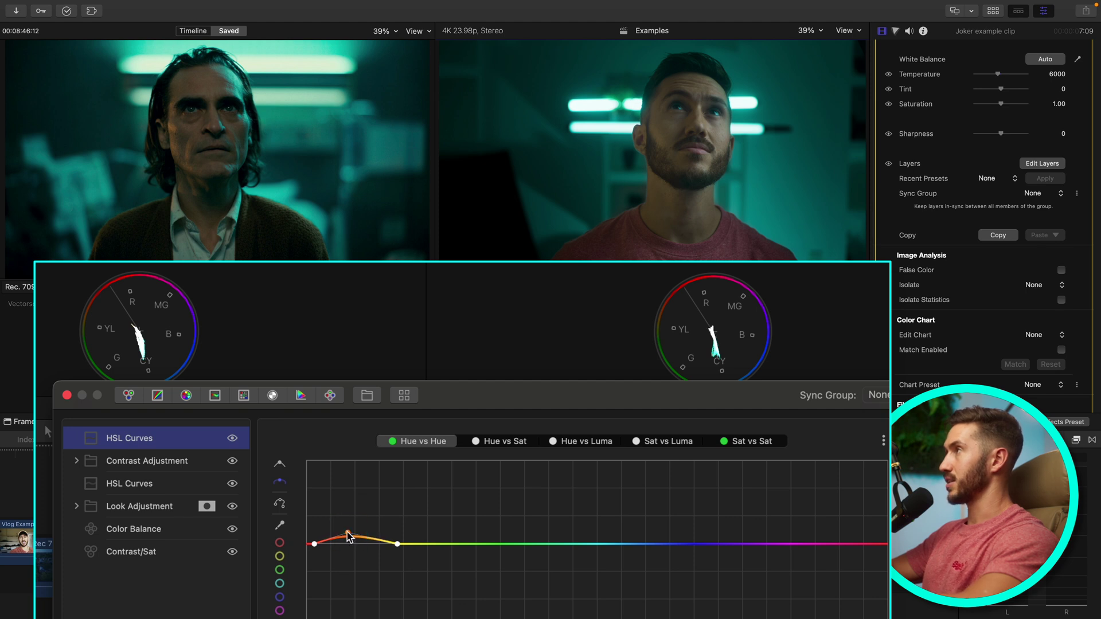
pyautogui.click(514, 442)
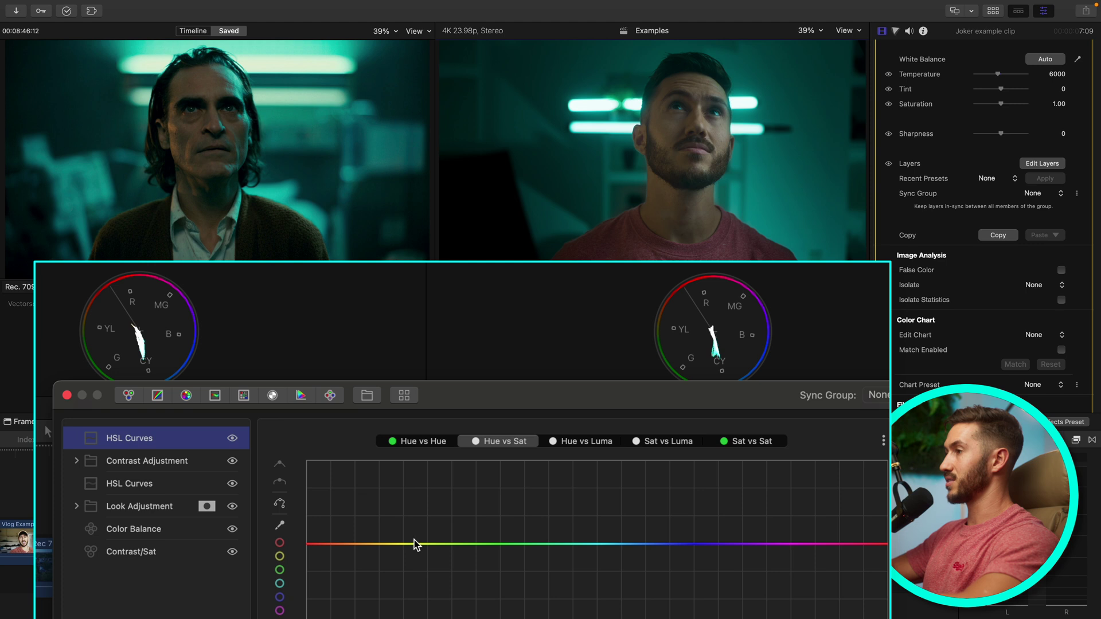
# On the Hue vs Sat curve, sample the face and raise the skin-tone point to boost saturation.
pyautogui.click(280, 524)
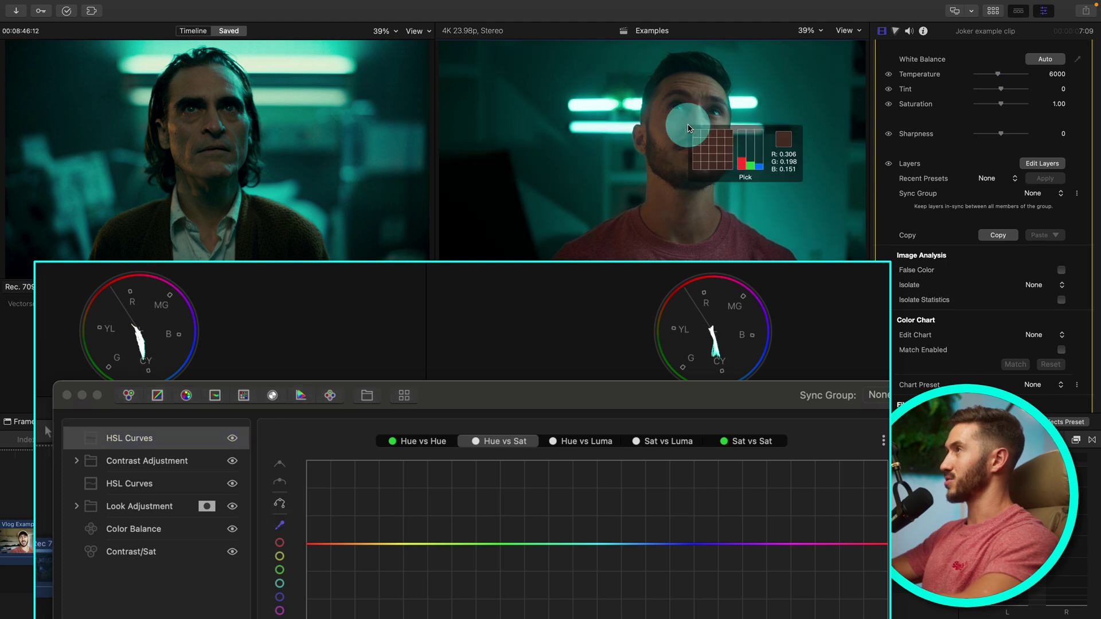
pyautogui.click(682, 131)
pyautogui.moveTo(369, 543)
pyautogui.mouseDown()
pyautogui.moveTo(353, 521)
pyautogui.moveTo(351, 531)
pyautogui.mouseUp()
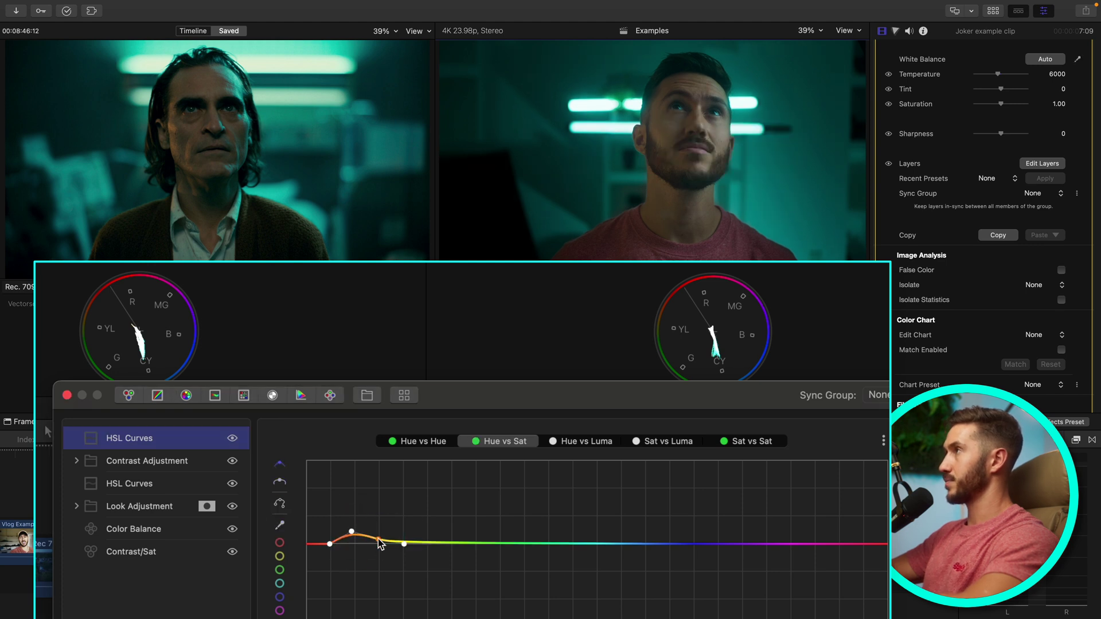
pyautogui.rightClick(331, 541)
pyautogui.click(356, 550)
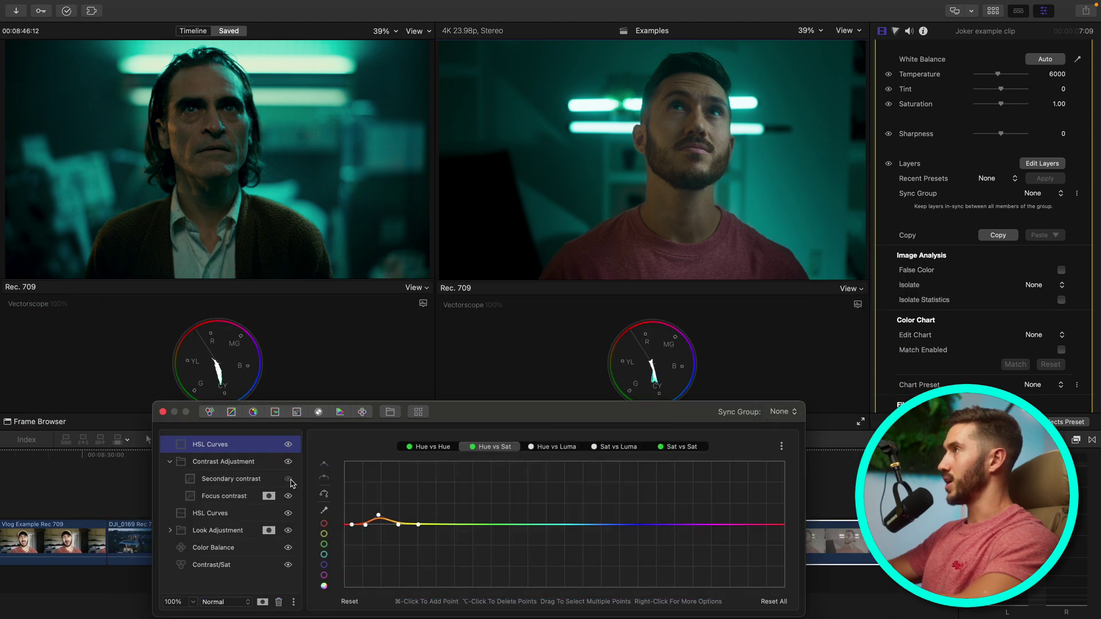
# Toggle the Secondary contrast layer to compare, leaving it on with its curves shown.
pyautogui.click(288, 480)
pyautogui.click(288, 479)
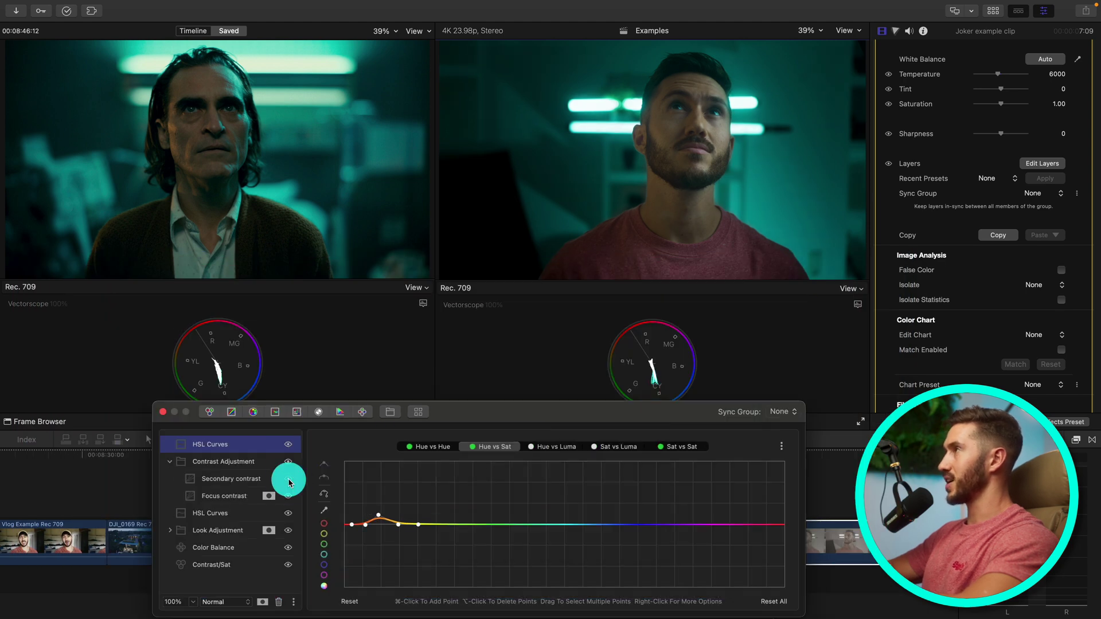
pyautogui.click(289, 479)
pyautogui.click(288, 480)
pyautogui.click(288, 480)
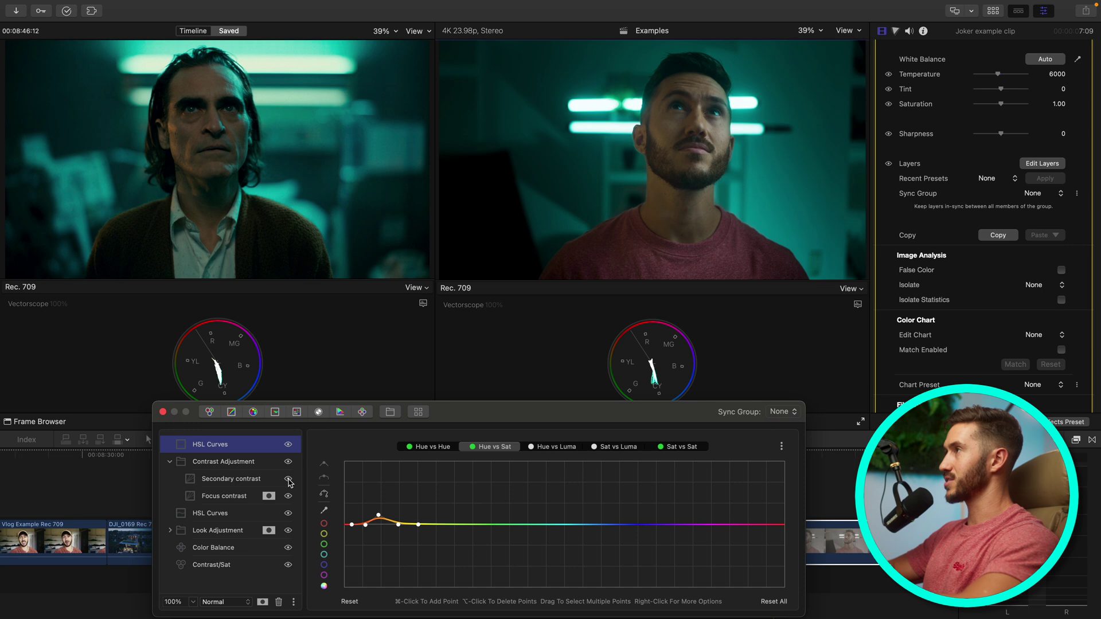
pyautogui.click(259, 479)
pyautogui.click(337, 546)
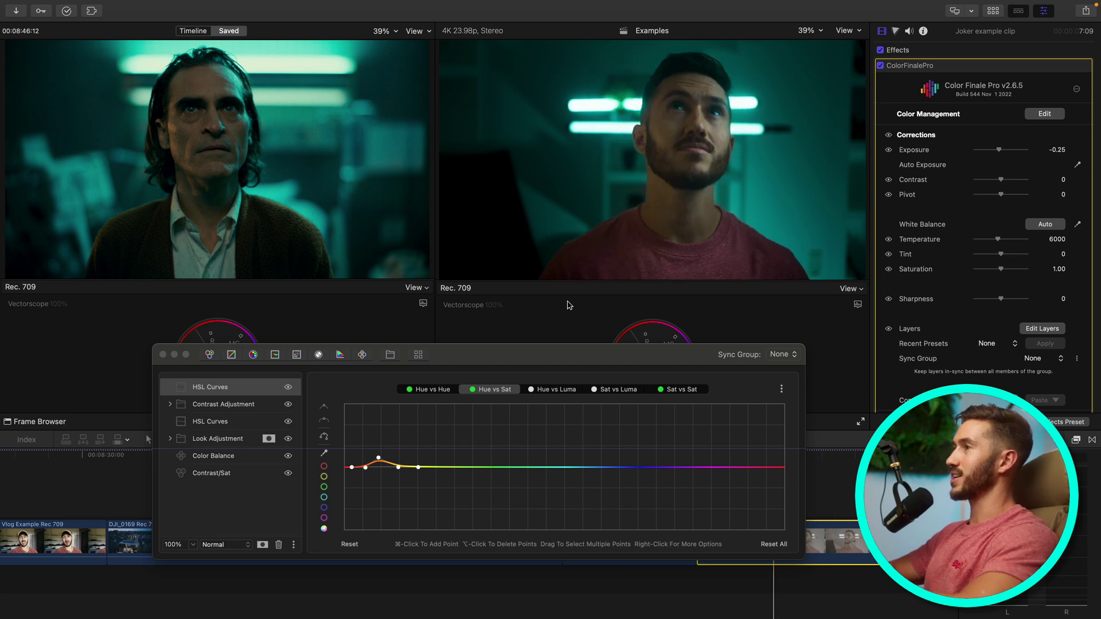
# Add a Color Wheels layer on top with an HSL mask sampled from the man's lit cheek.
pyautogui.click(130, 322)
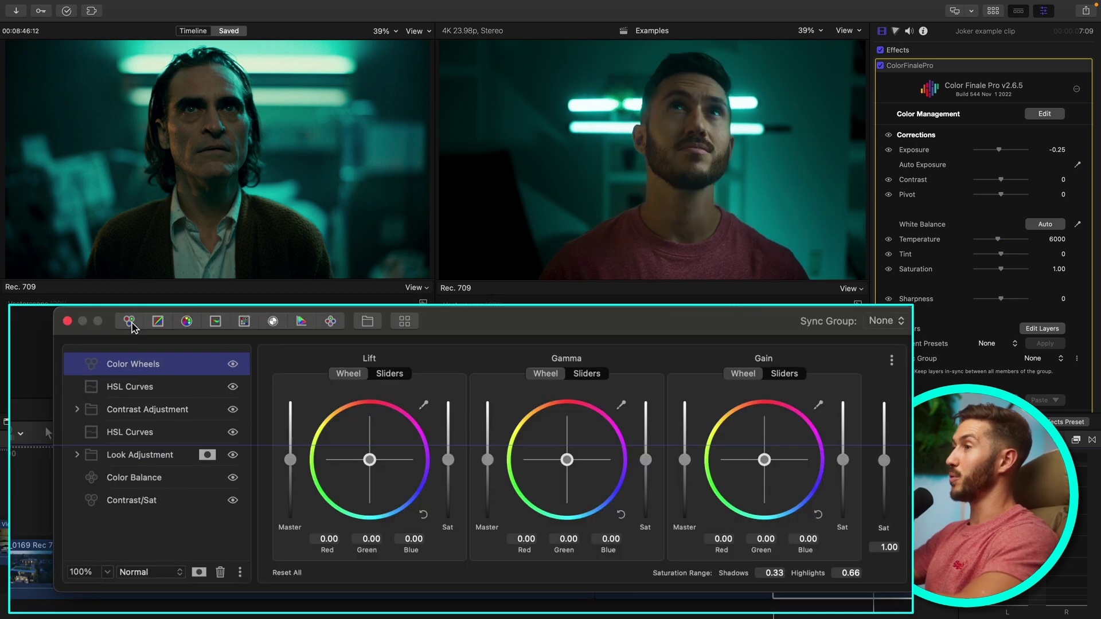
pyautogui.click(199, 572)
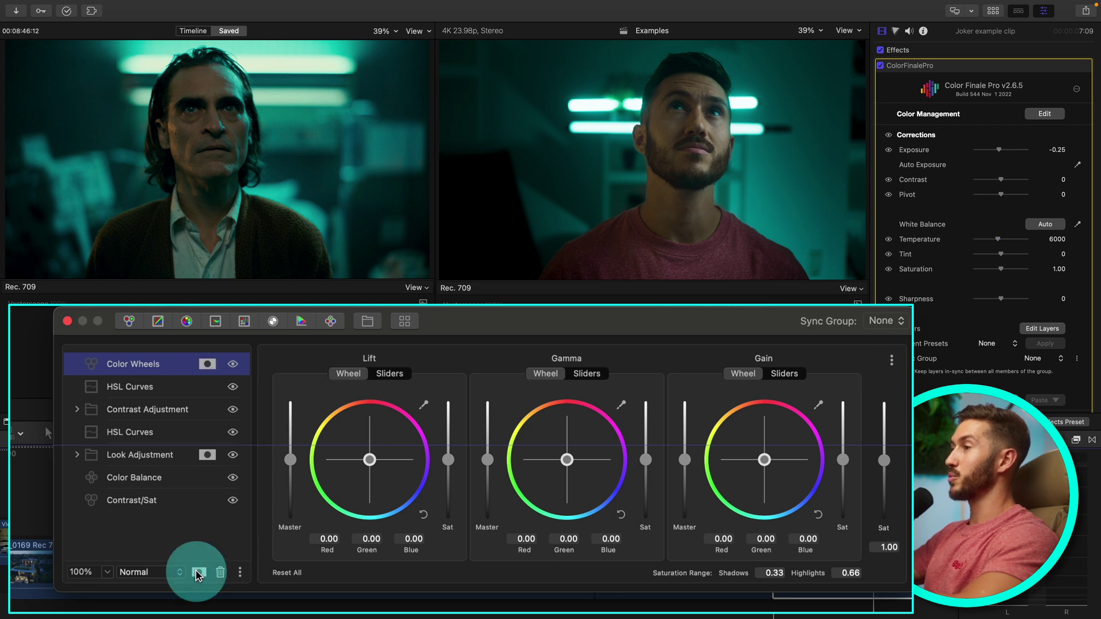
pyautogui.click(207, 365)
pyautogui.click(482, 365)
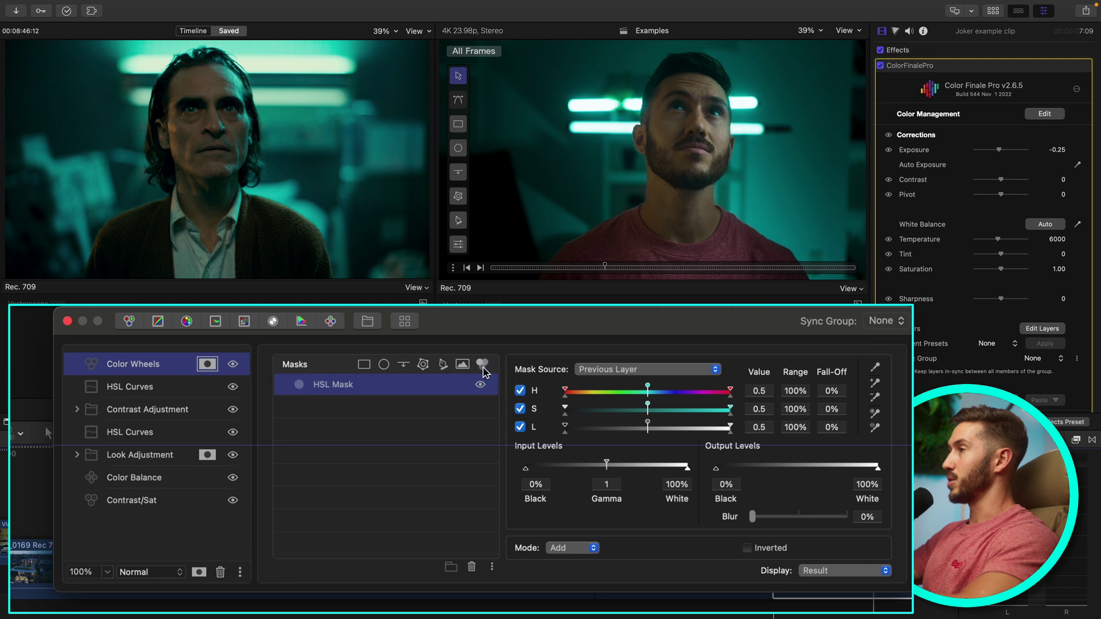
pyautogui.click(875, 368)
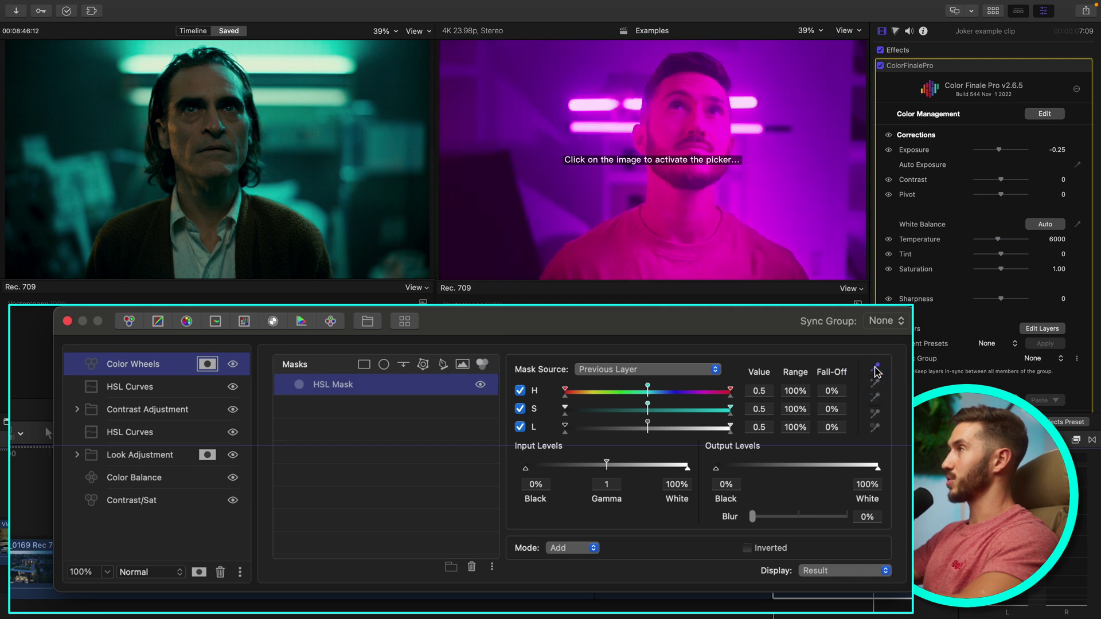
pyautogui.click(725, 126)
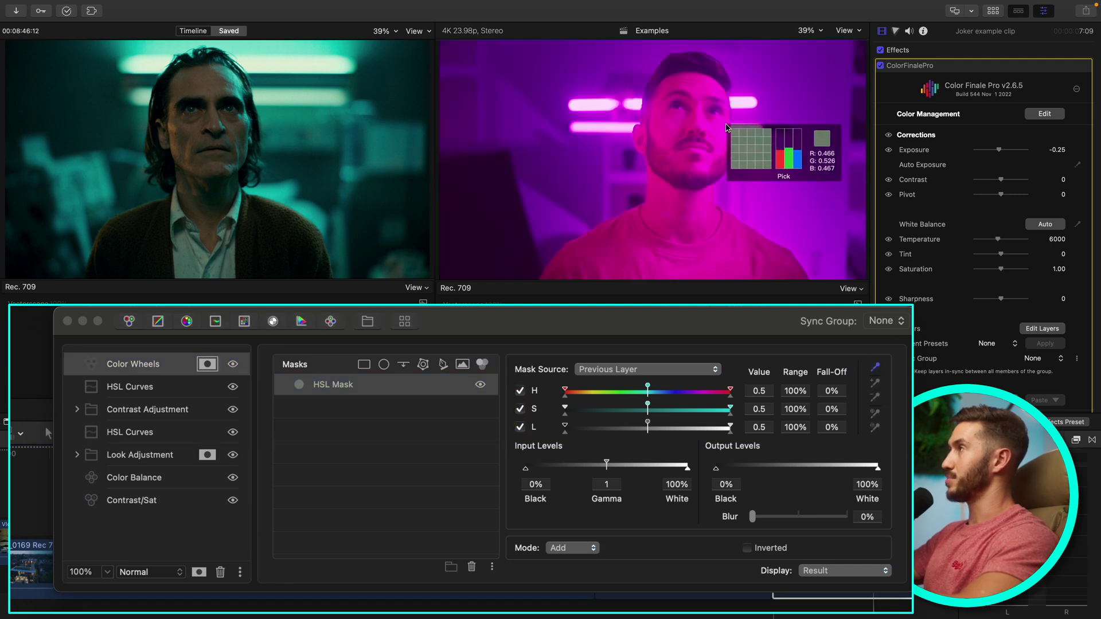
pyautogui.click(726, 126)
pyautogui.click(844, 570)
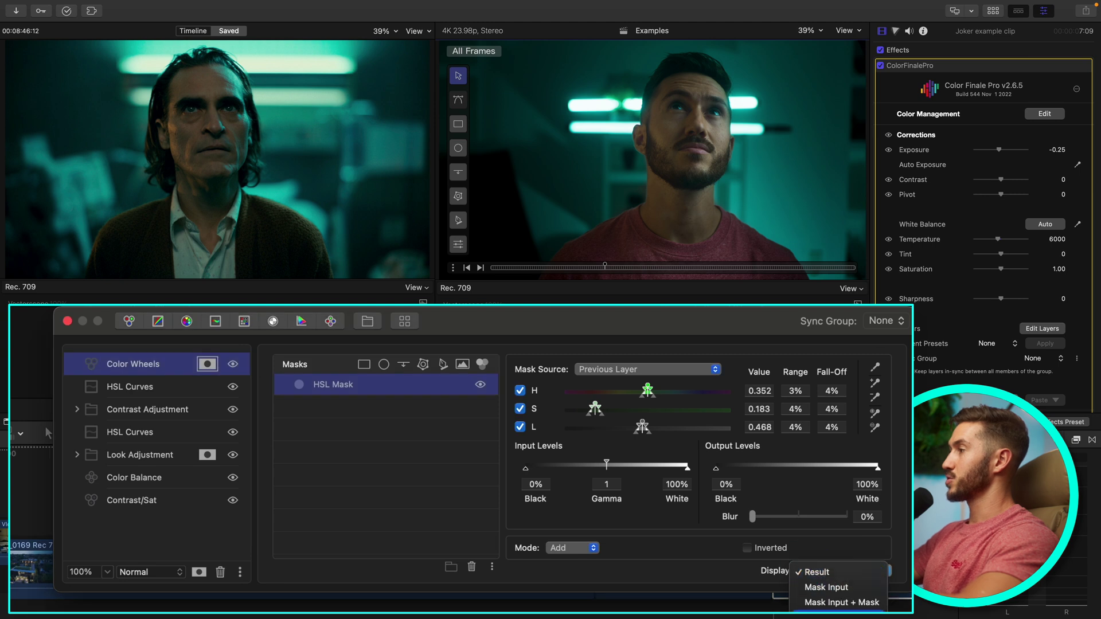
pyautogui.click(824, 611)
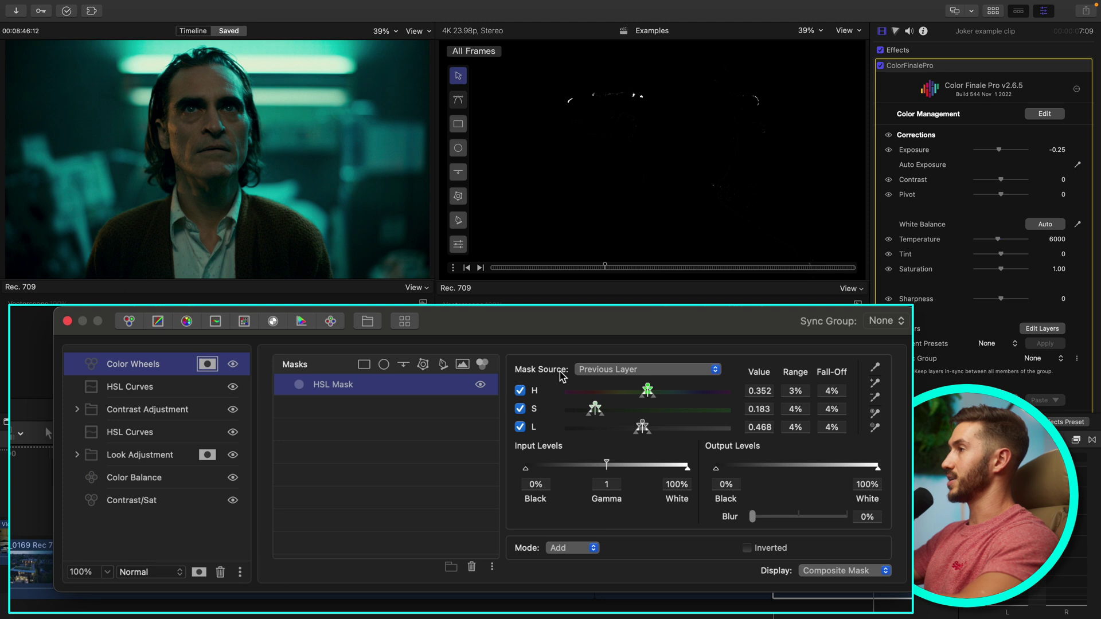
# Resample the cheek with the mask overlaid, widen hue range to 11% and set blur to 10%.
pyautogui.click(207, 365)
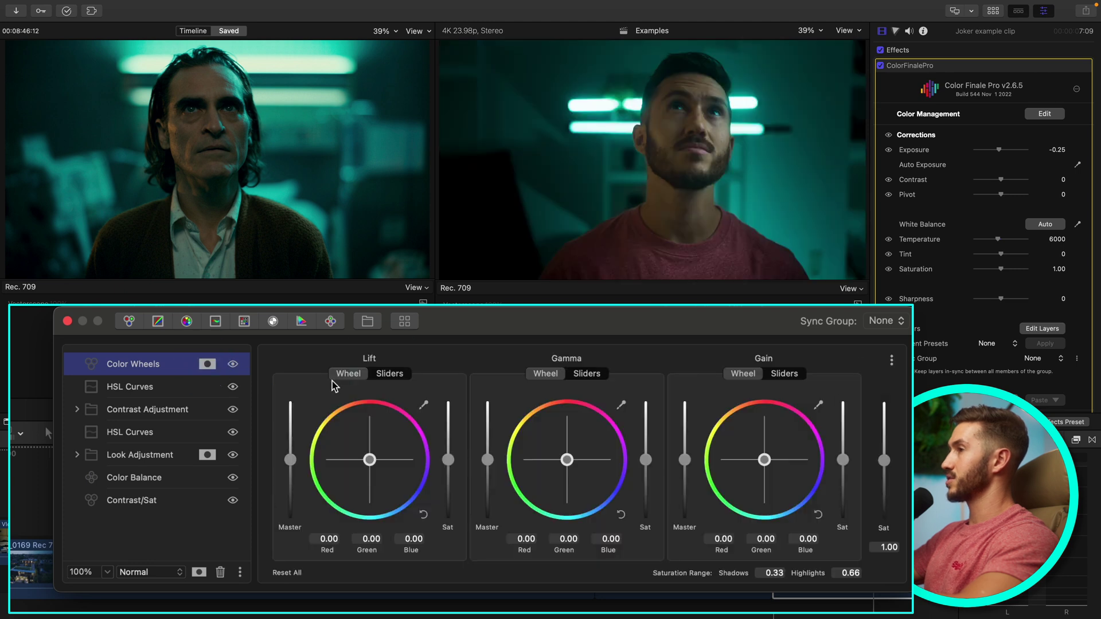
pyautogui.click(207, 365)
pyautogui.click(394, 384)
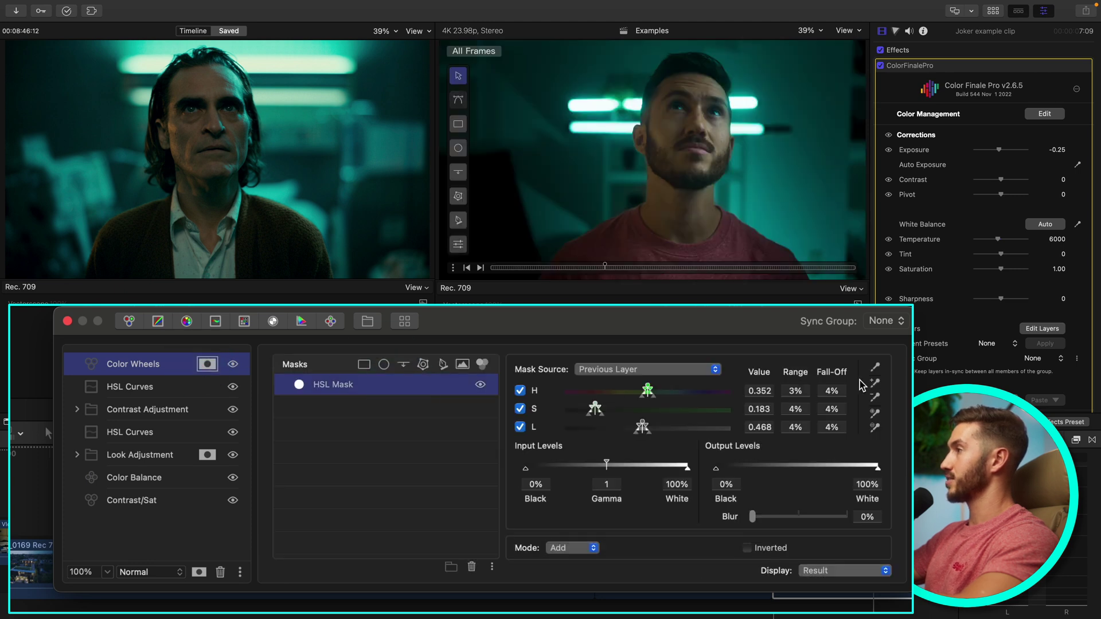
pyautogui.click(877, 368)
pyautogui.click(721, 129)
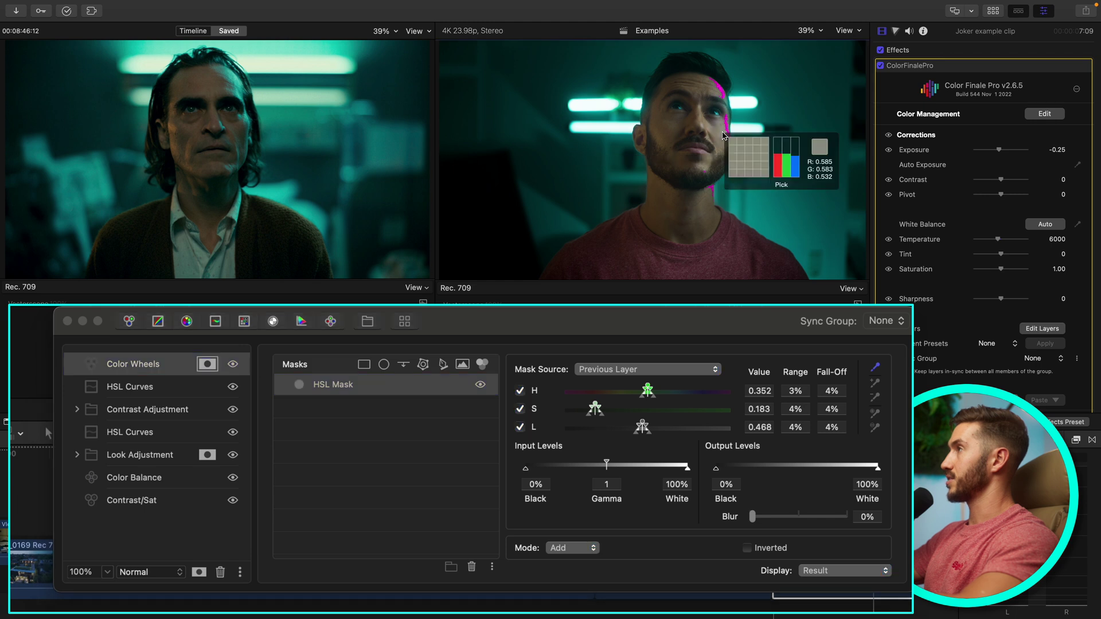
pyautogui.click(842, 571)
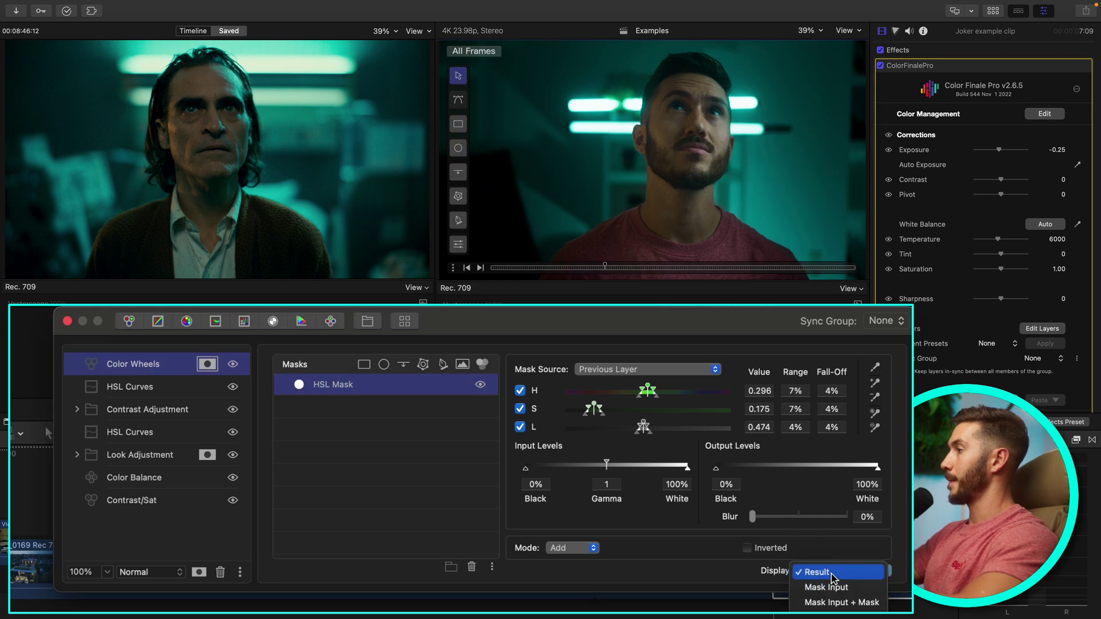
pyautogui.click(836, 603)
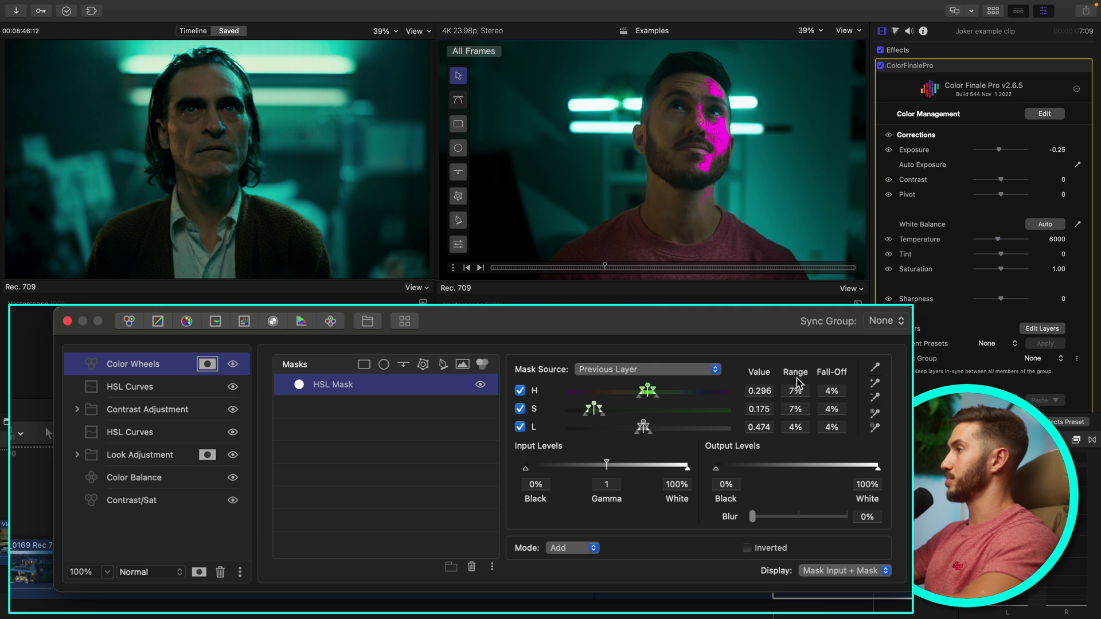
pyautogui.moveTo(649, 391); pyautogui.dragTo(654, 388)
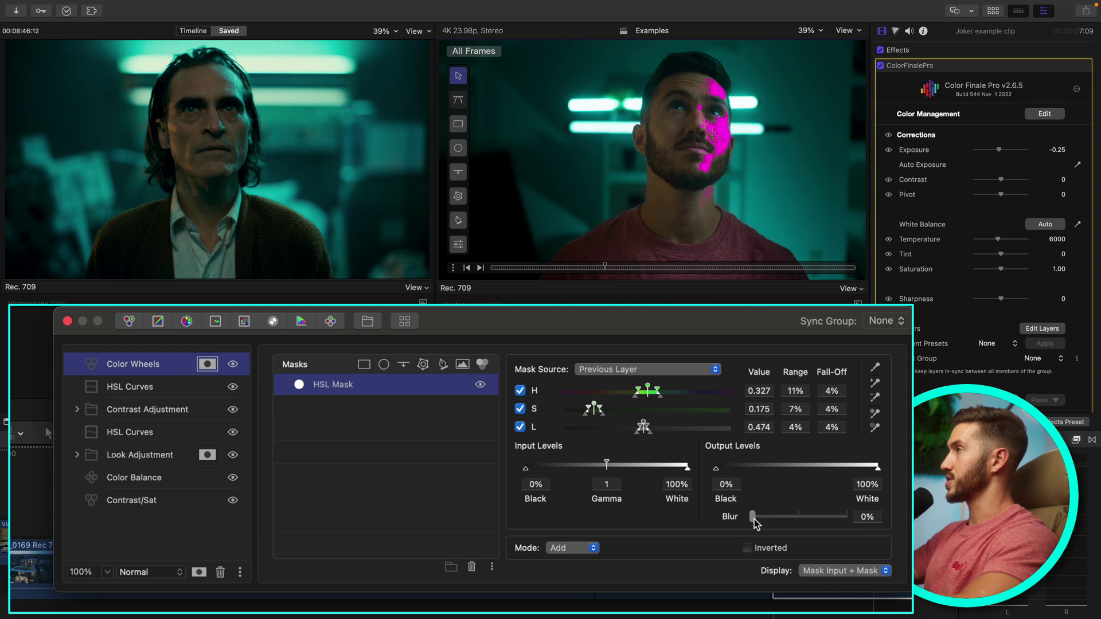
pyautogui.moveTo(754, 518); pyautogui.dragTo(764, 518)
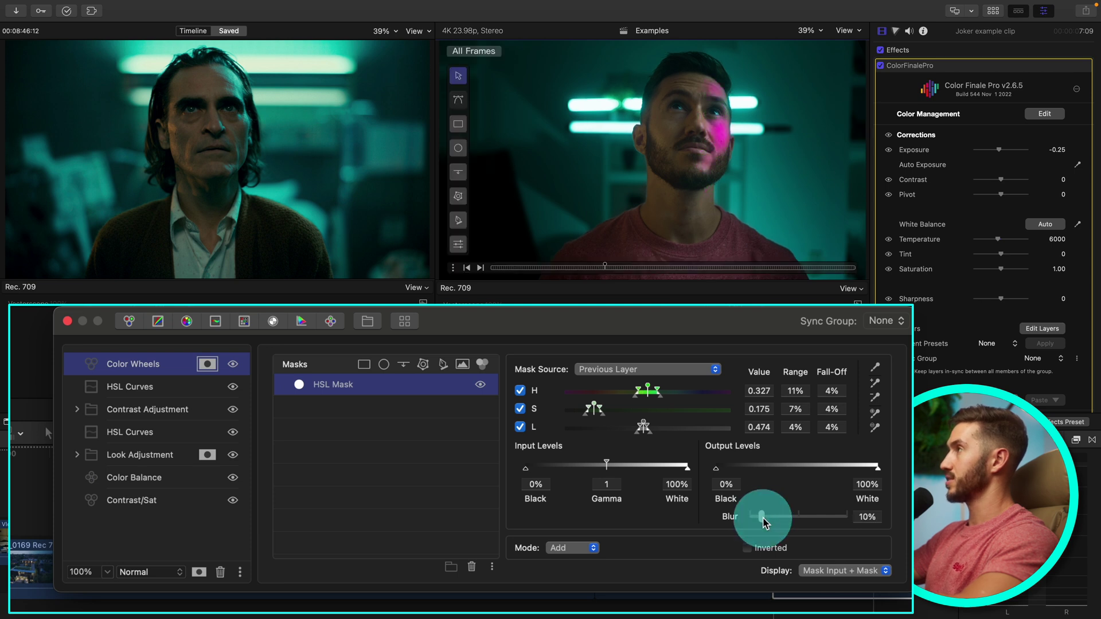
pyautogui.click(205, 364)
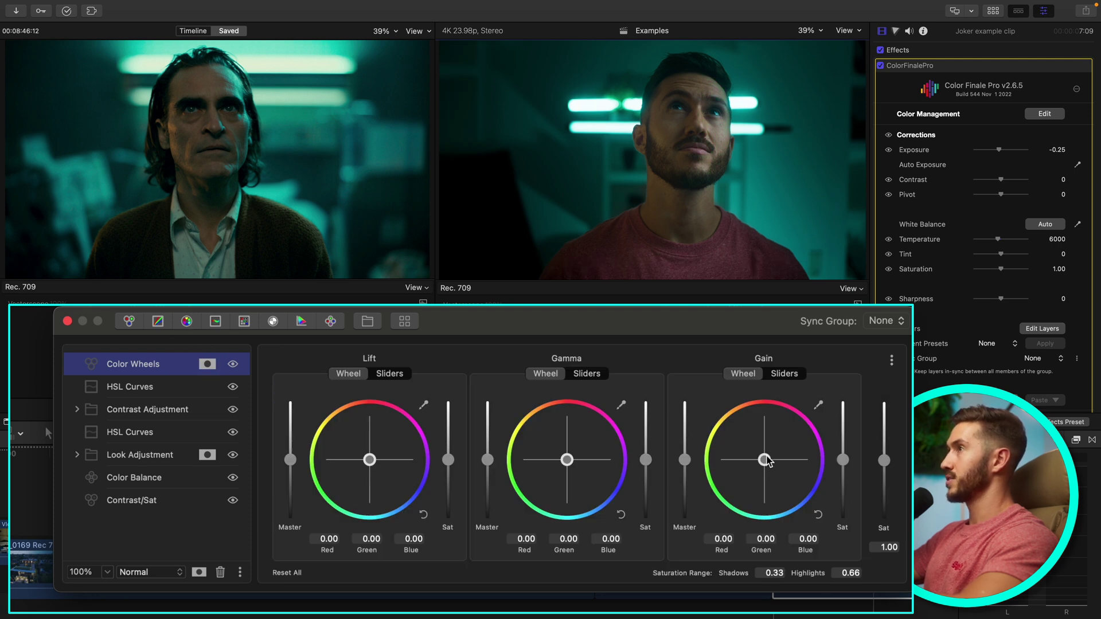
# Tint the masked Gain toward cyan-blue (red -0.04, green 0.08, blue 0.12), nudging master and saturation up.
pyautogui.moveTo(773, 461); pyautogui.dragTo(778, 521)
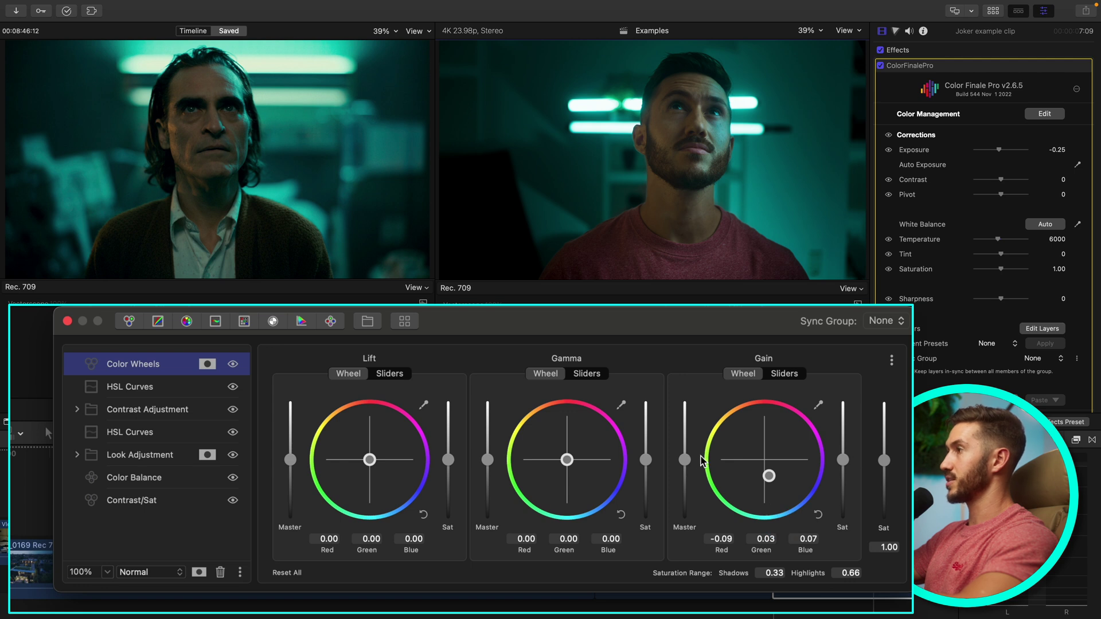
pyautogui.moveTo(688, 464); pyautogui.dragTo(687, 462)
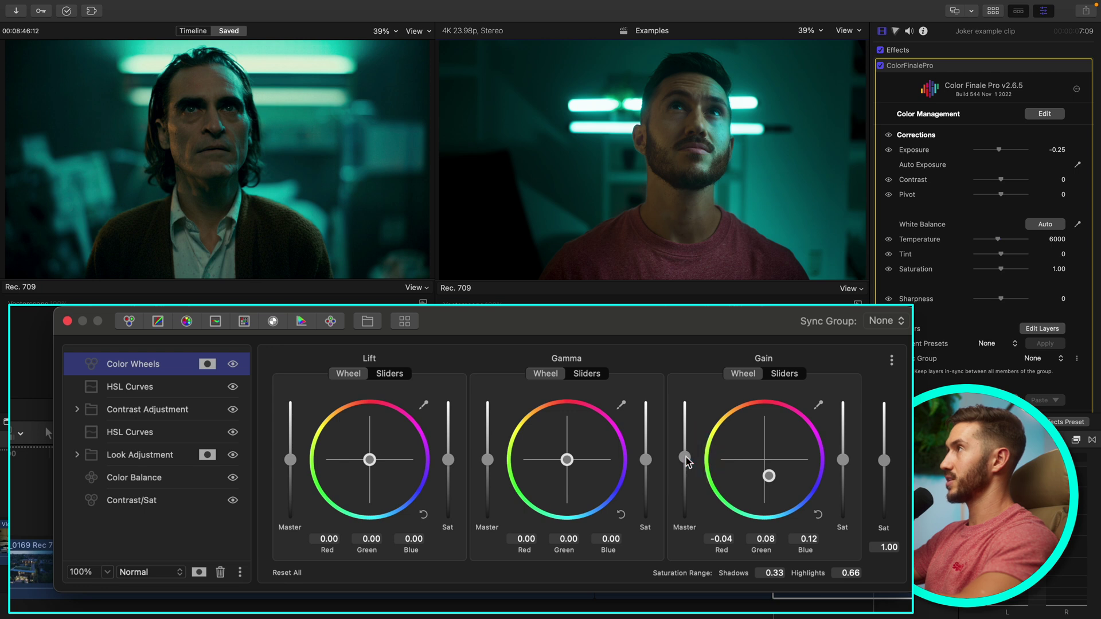
pyautogui.moveTo(843, 459); pyautogui.dragTo(843, 456)
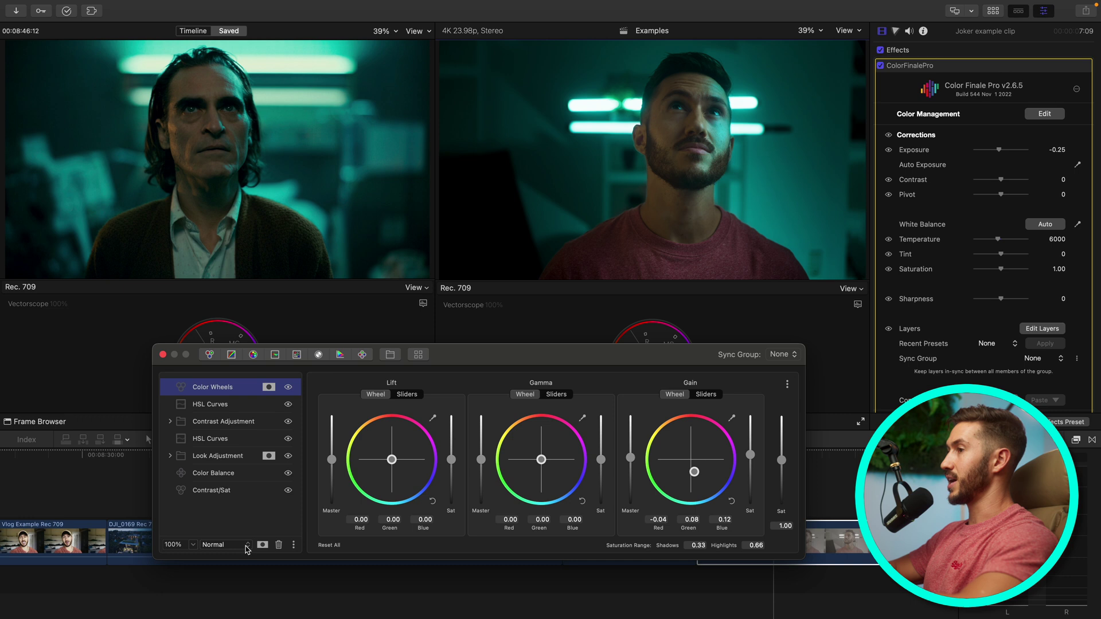
# Set the Color Wheels layer's blend mode to Lighten and try opacity between 57% and 70%.
pyautogui.click(246, 547)
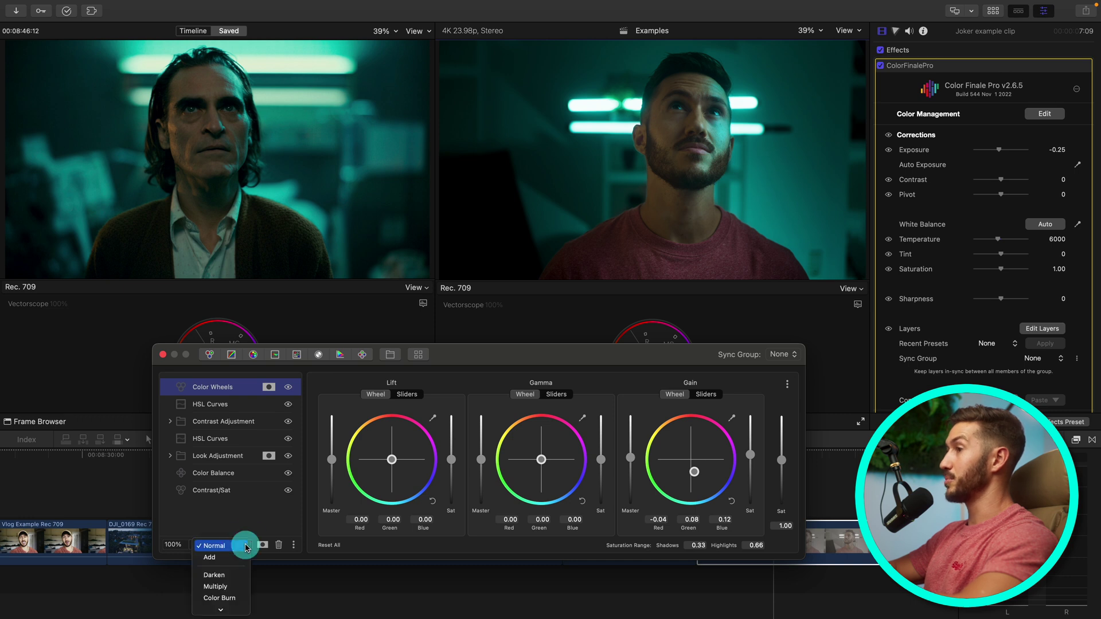
pyautogui.moveTo(232, 611)
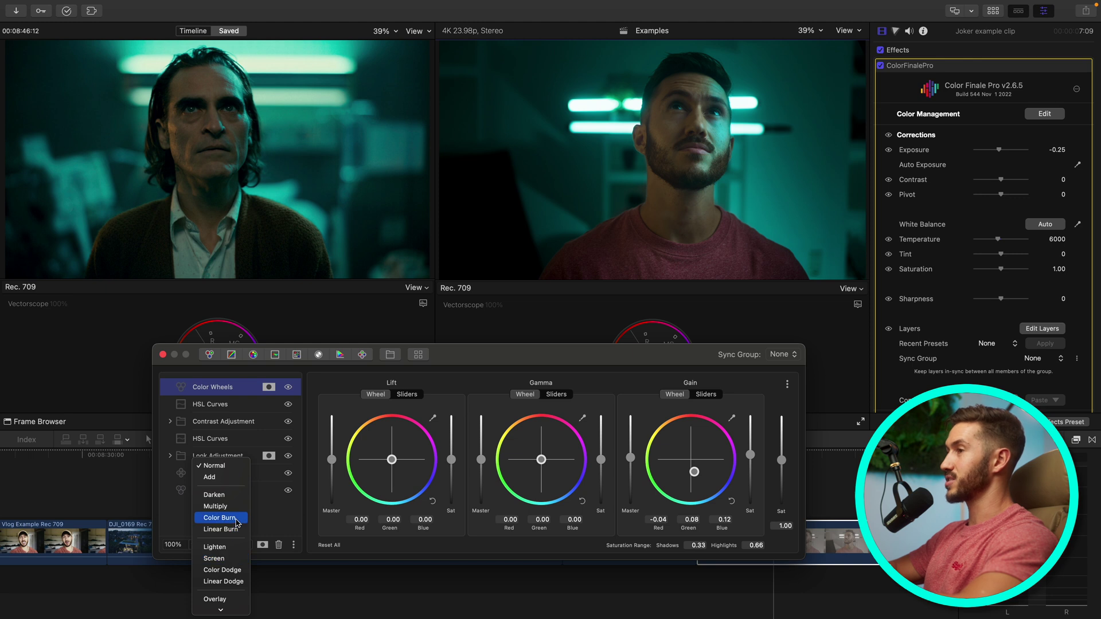
pyautogui.click(233, 549)
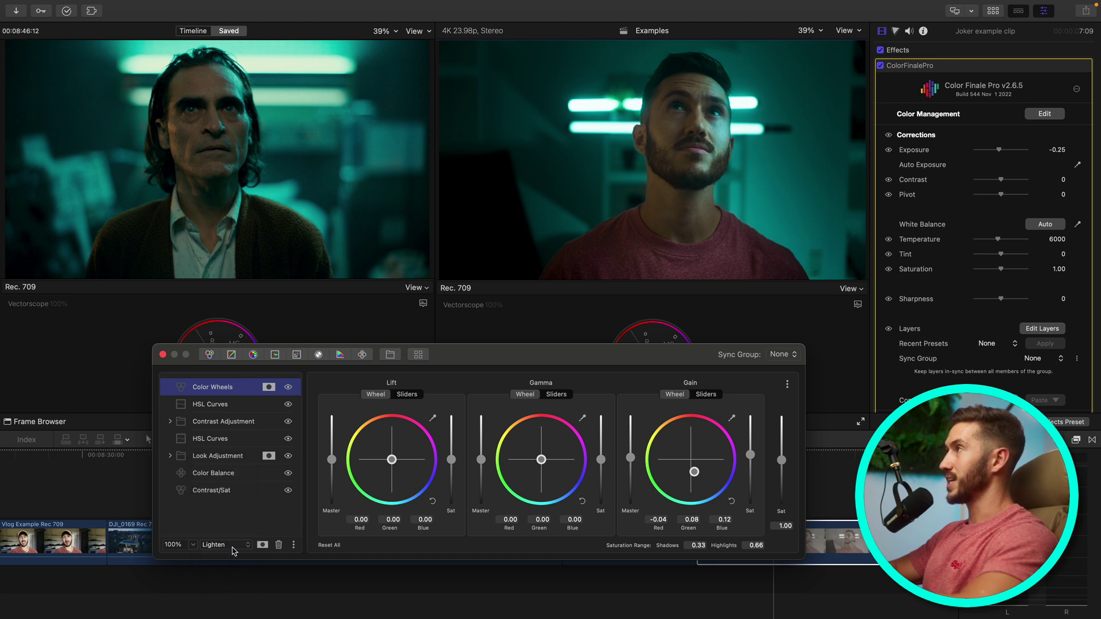
pyautogui.click(198, 547)
pyautogui.click(167, 565)
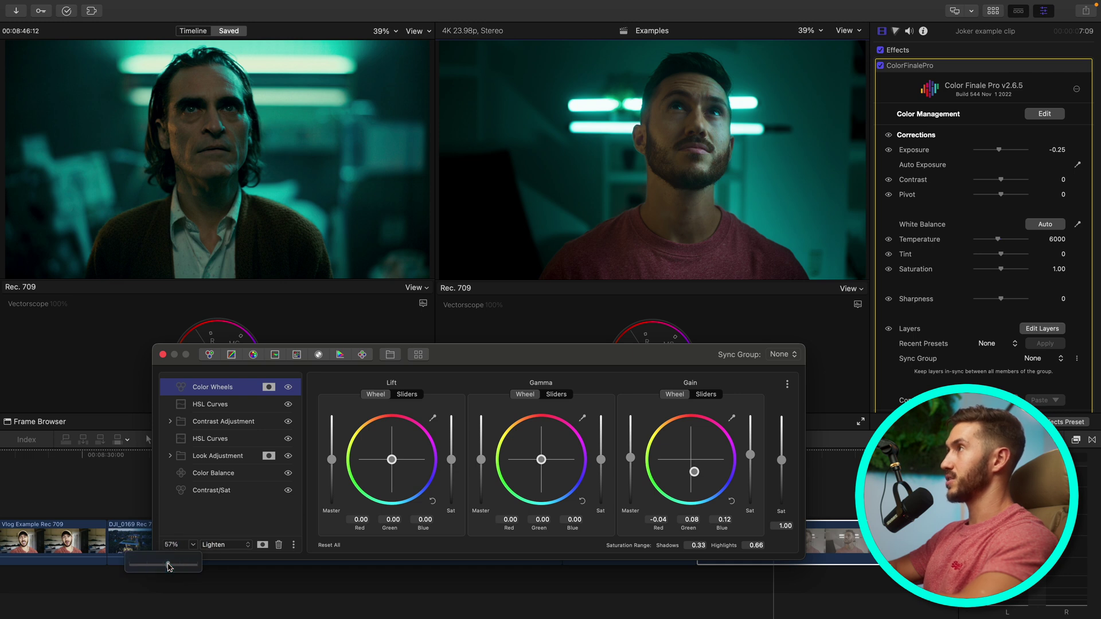
pyautogui.moveTo(168, 565); pyautogui.dragTo(176, 567)
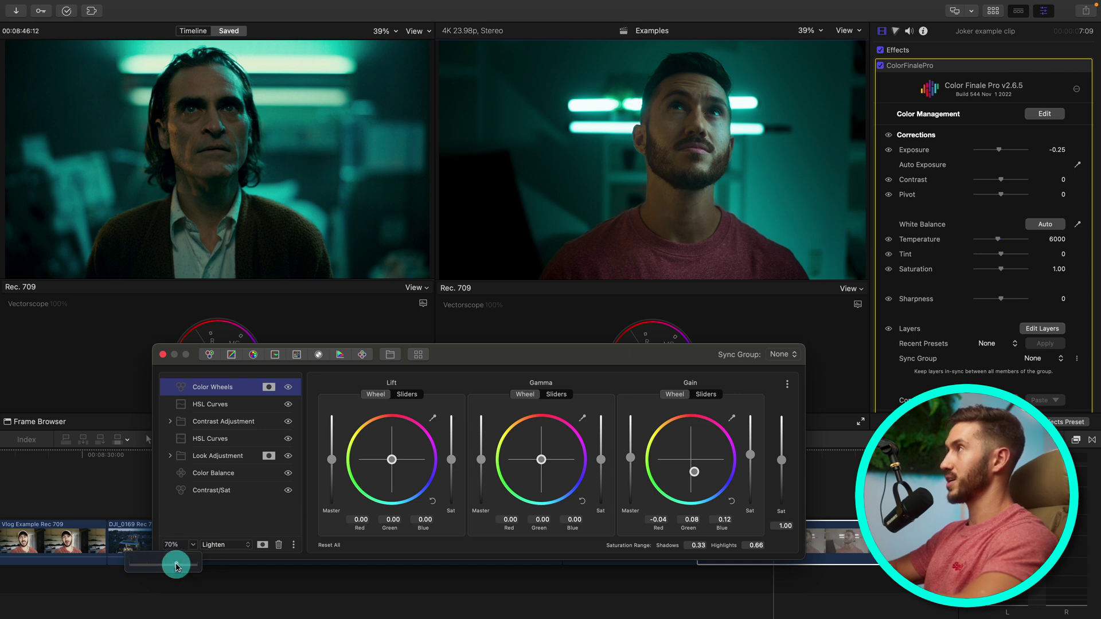
pyautogui.moveTo(516, 357); pyautogui.dragTo(403, 344)
pyautogui.click(740, 471)
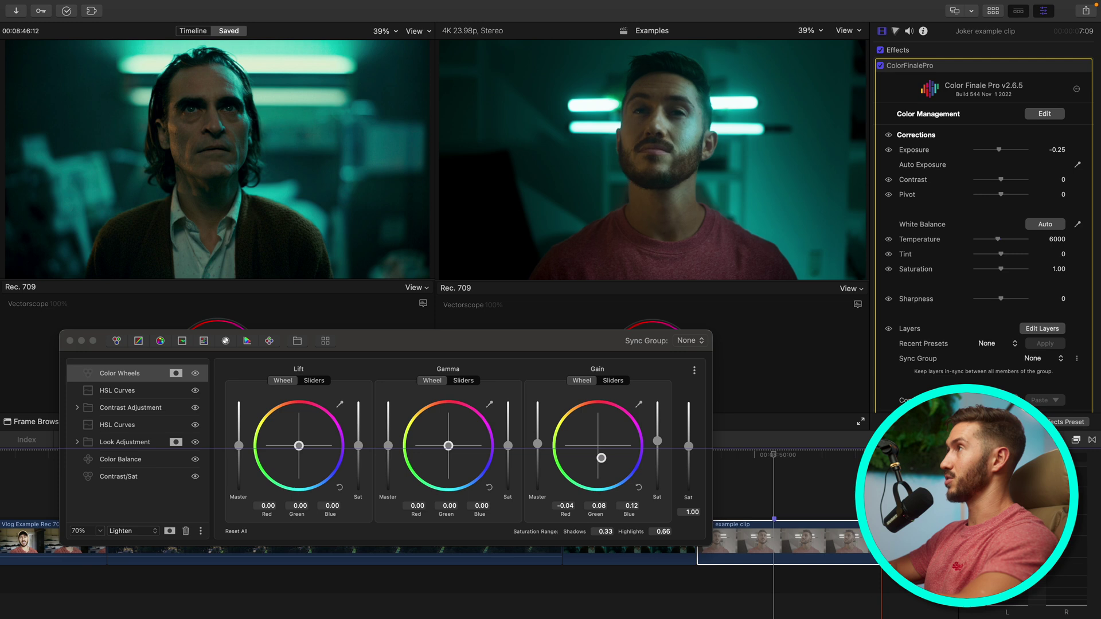
# Raise the face mask blur to 19% and set the layer opacity to about 90%.
pyautogui.click(101, 534)
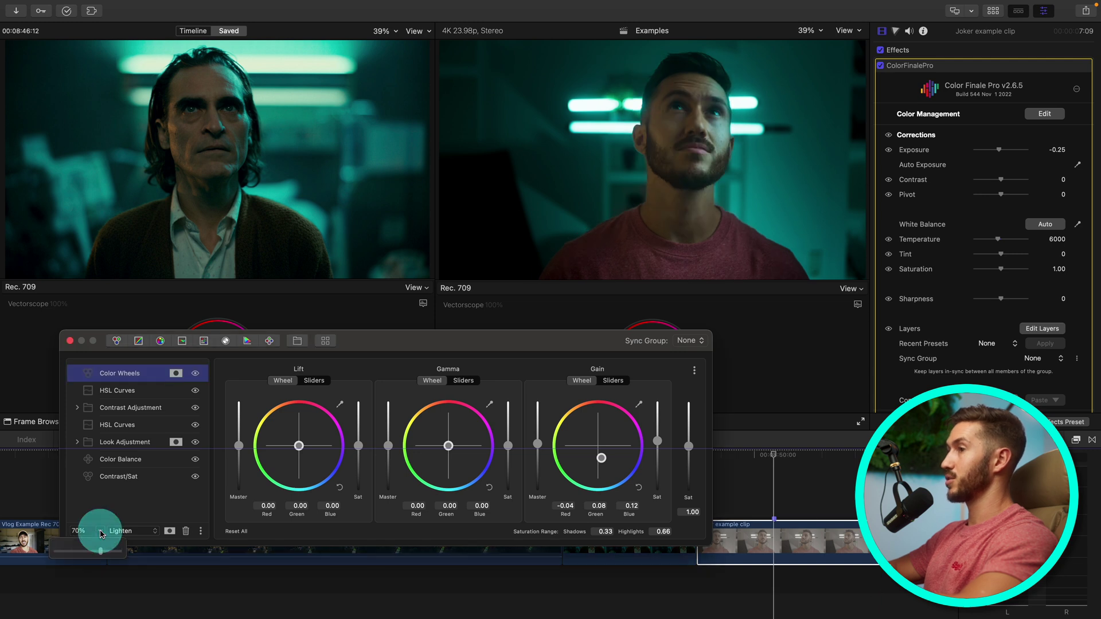
pyautogui.moveTo(98, 551); pyautogui.dragTo(85, 552)
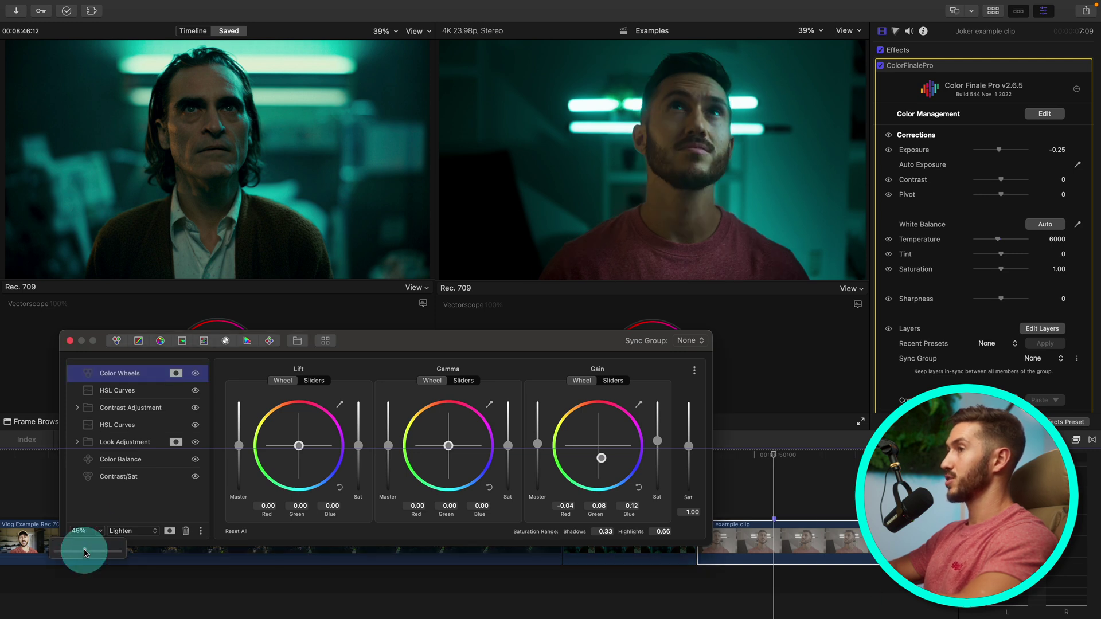
pyautogui.click(174, 373)
pyautogui.click(175, 374)
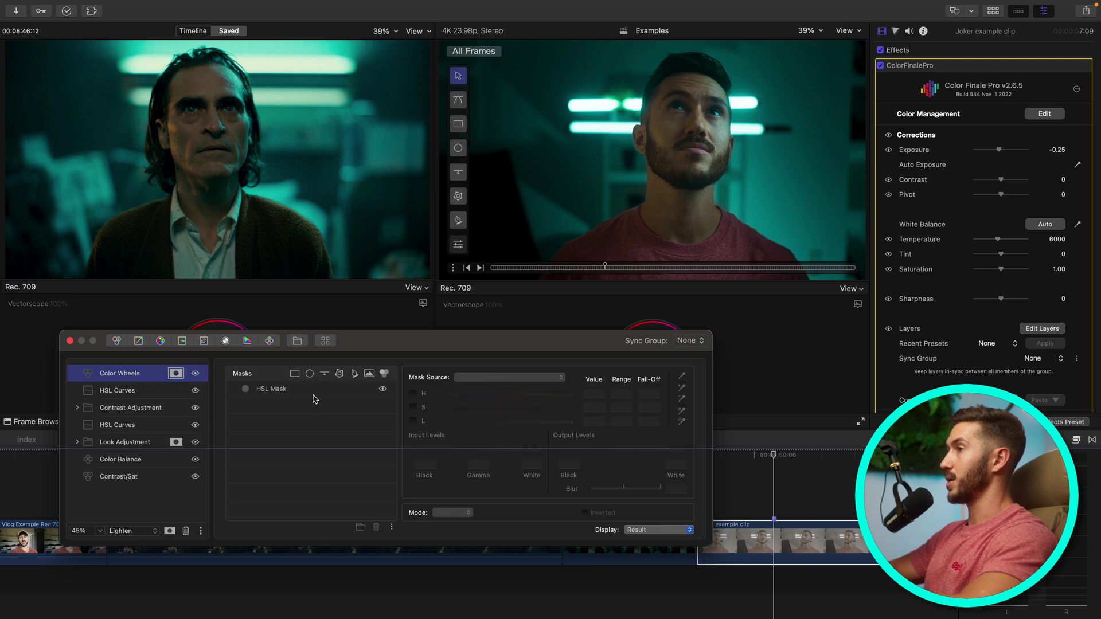
pyautogui.click(304, 388)
pyautogui.moveTo(607, 491); pyautogui.dragTo(601, 489)
pyautogui.click(101, 530)
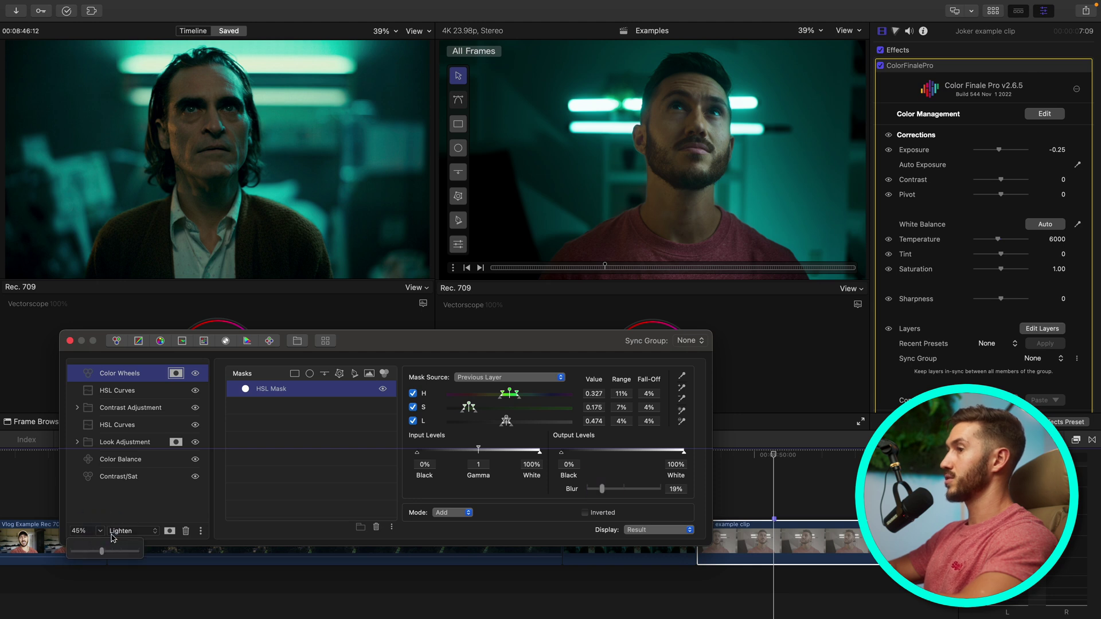
pyautogui.moveTo(109, 548); pyautogui.dragTo(134, 549)
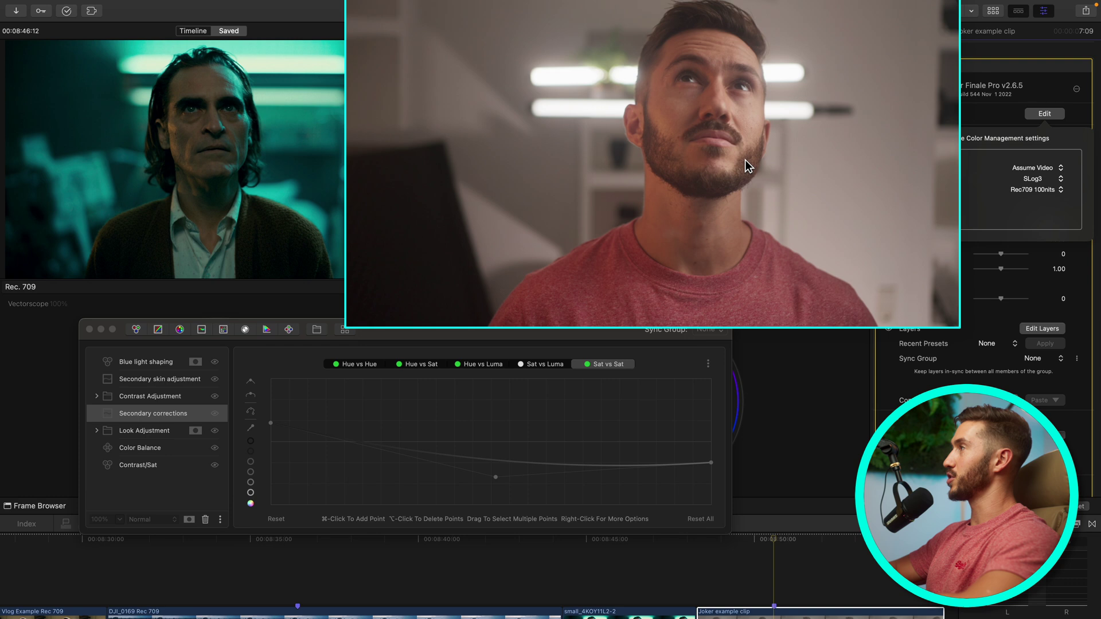
# Turn on the Color Balance and Look Adjustment layers and compare Secondary corrections on and off.
pyautogui.click(215, 467)
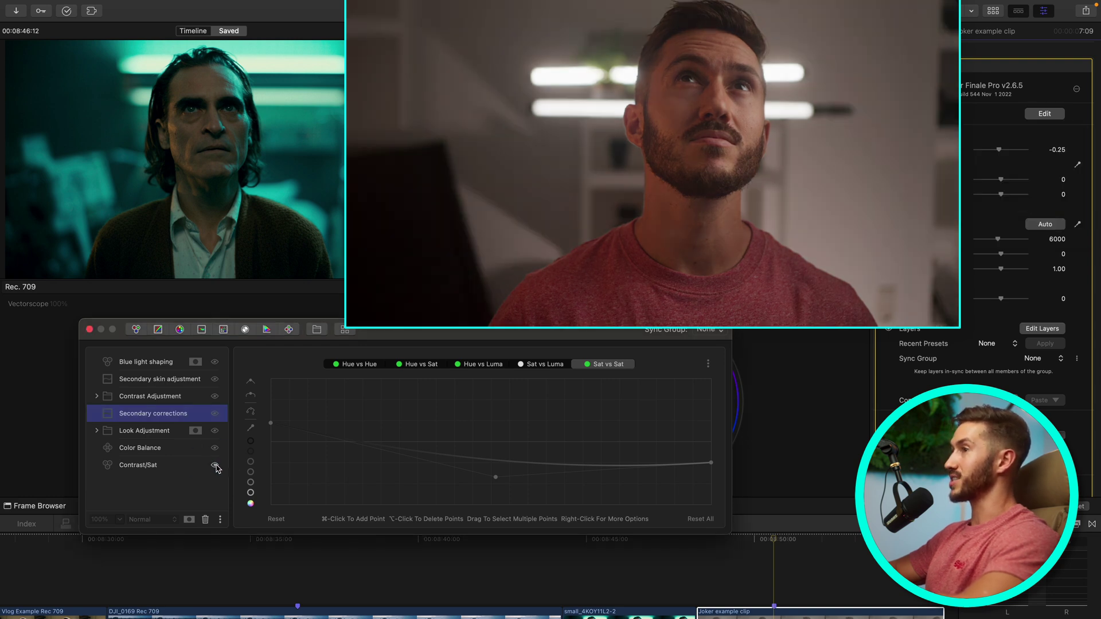
pyautogui.click(215, 448)
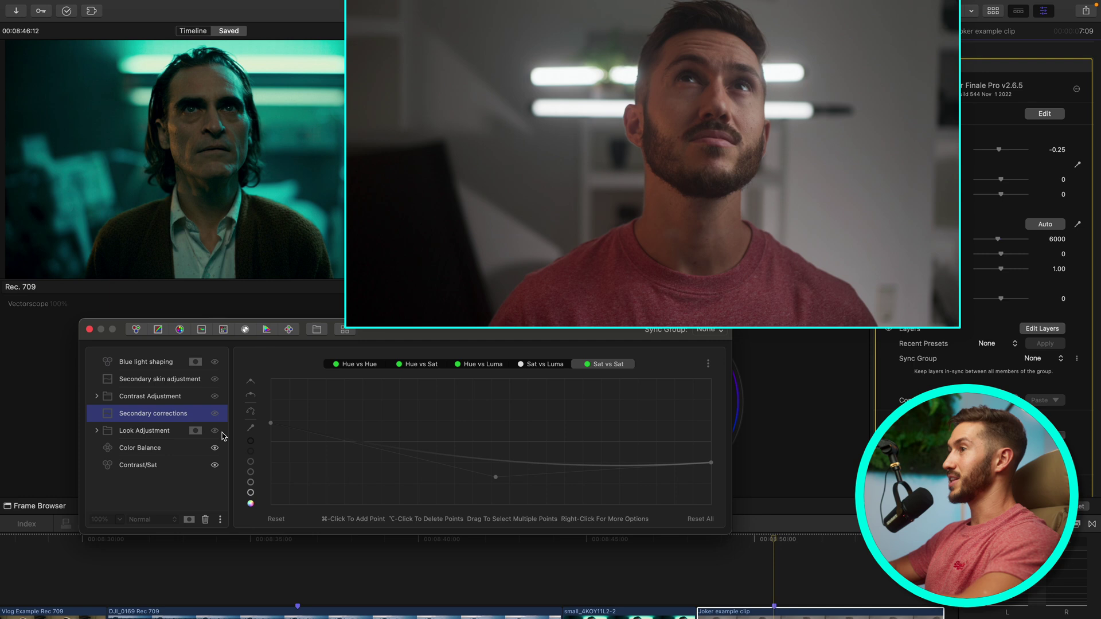
pyautogui.click(215, 432)
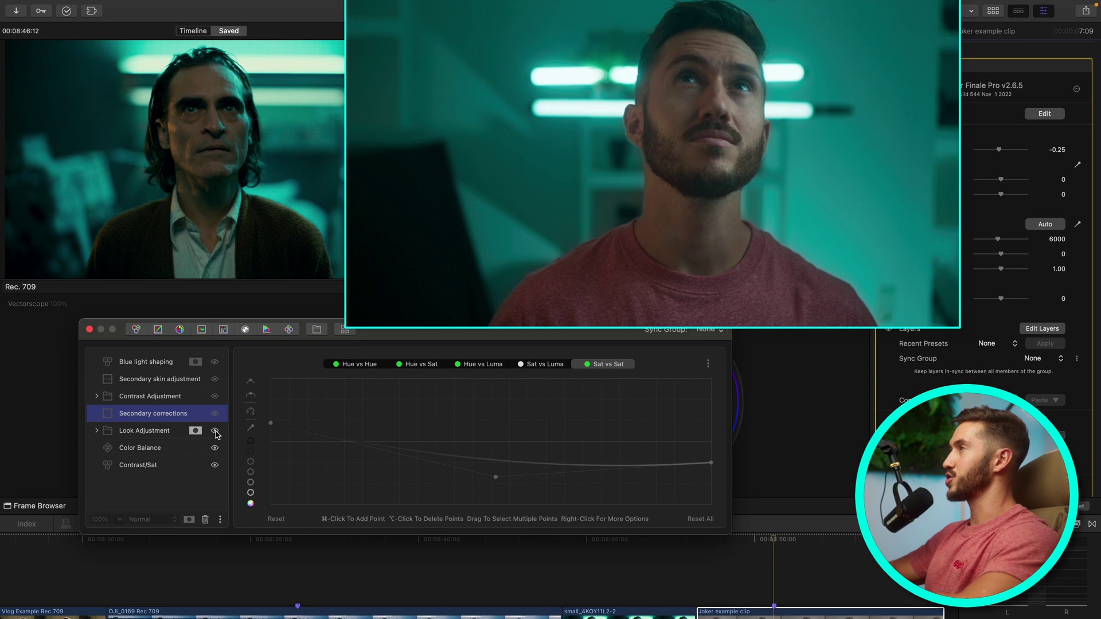
pyautogui.click(215, 413)
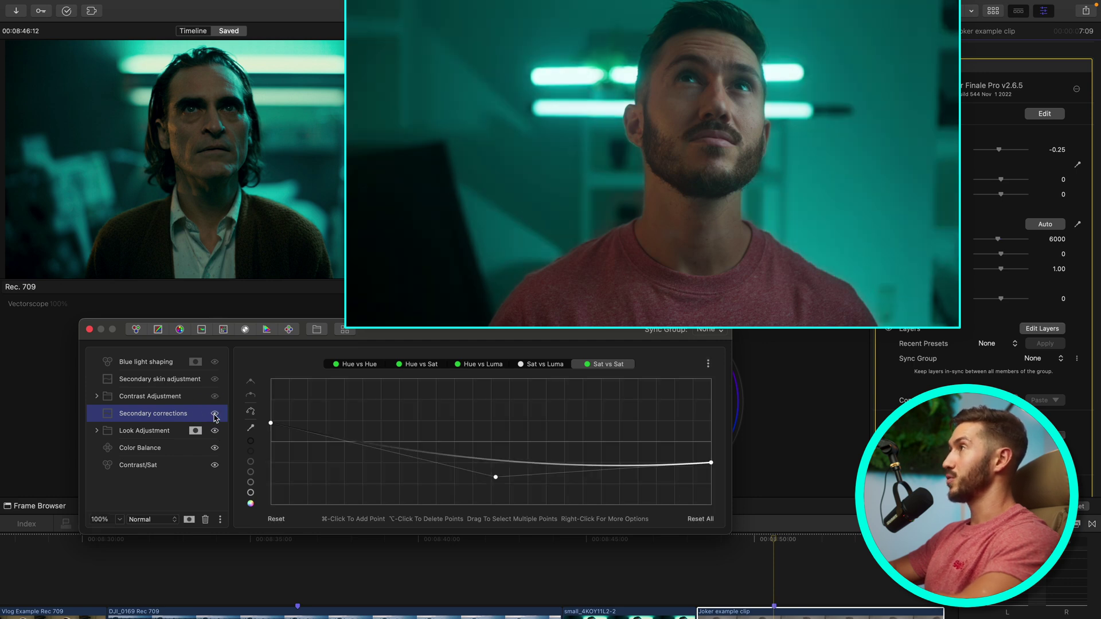
pyautogui.click(215, 414)
pyautogui.click(215, 414)
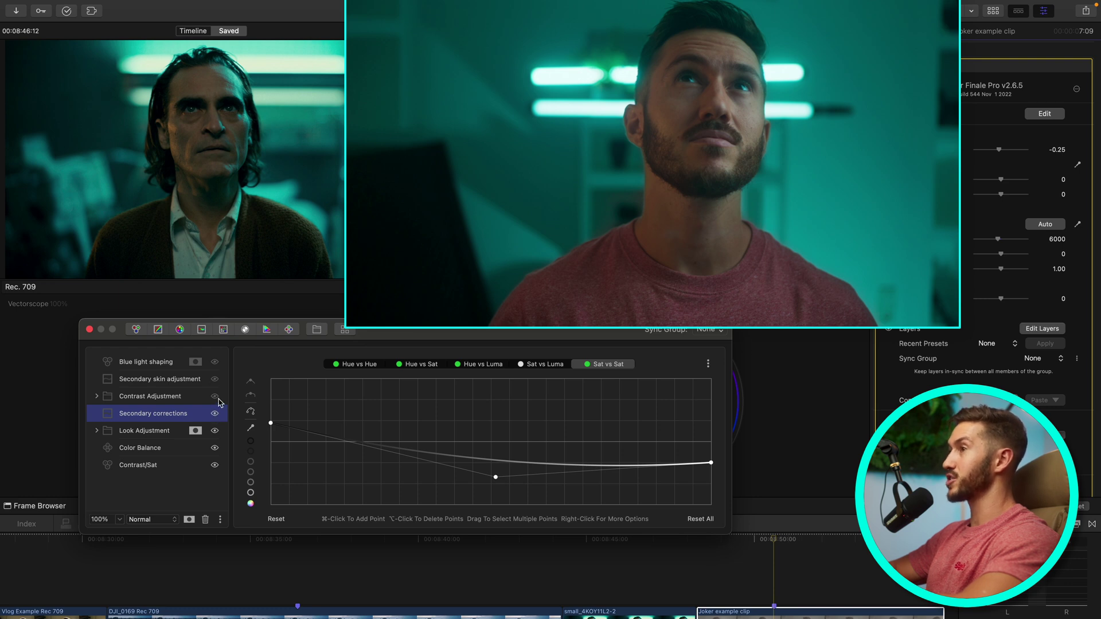
# Toggle Contrast Adjustment, Secondary skin adjustment and Blue light shaping to compare, leaving all enabled.
pyautogui.click(215, 397)
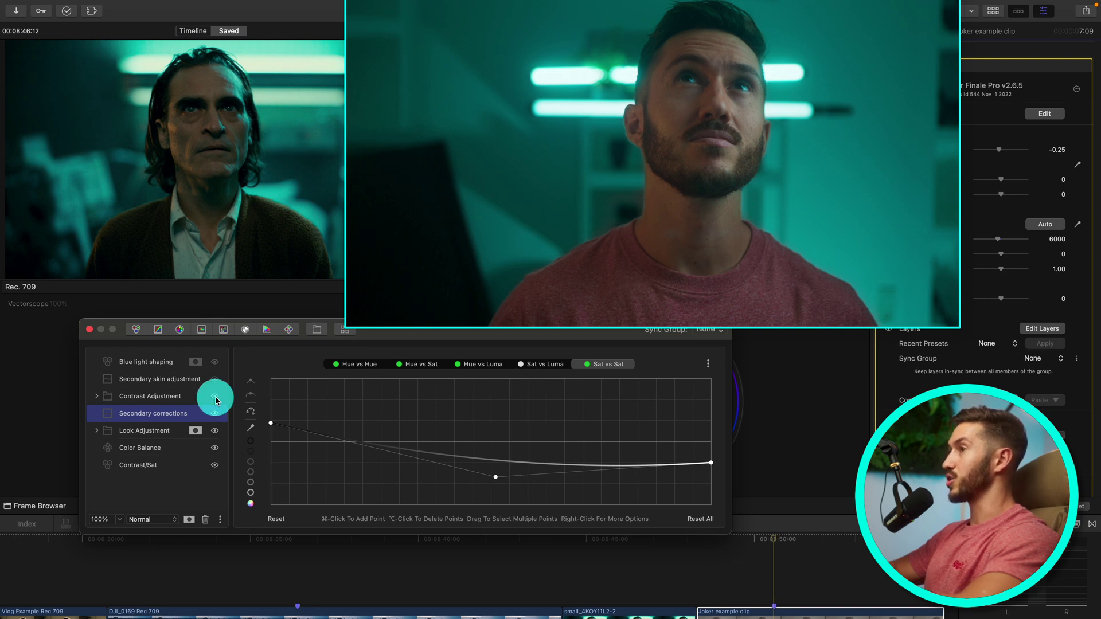
pyautogui.click(215, 396)
pyautogui.click(215, 397)
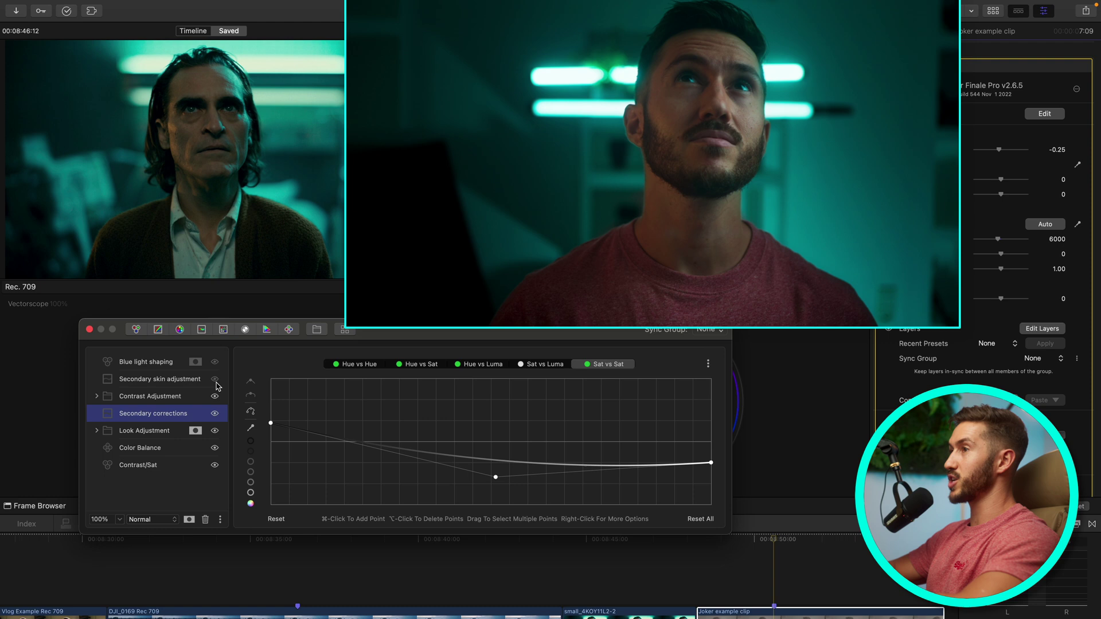
pyautogui.click(216, 381)
pyautogui.click(215, 381)
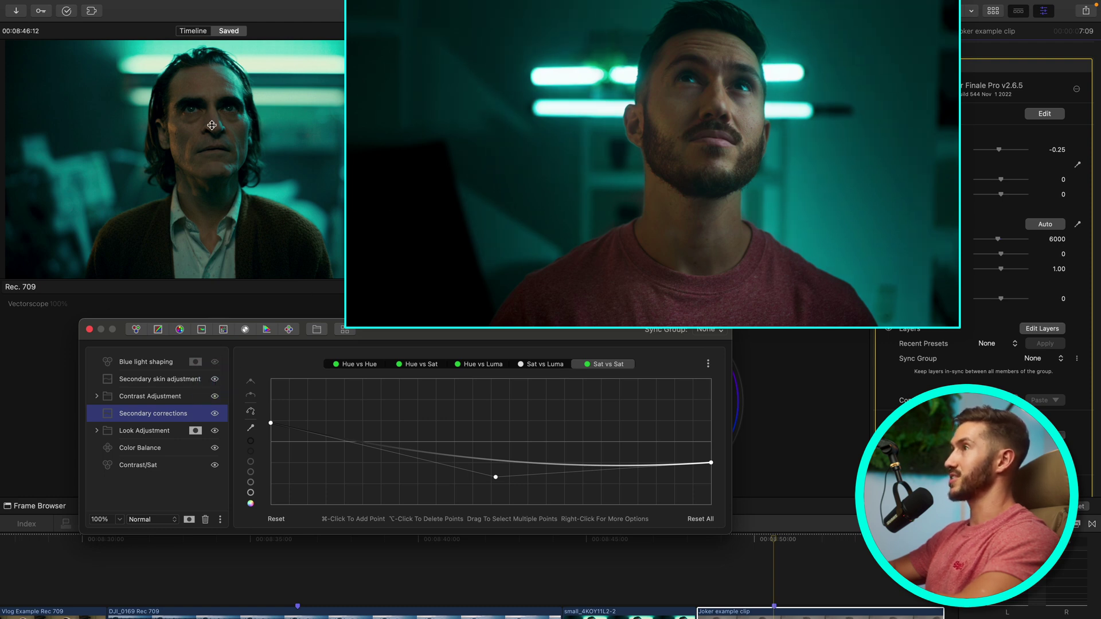
pyautogui.click(215, 363)
pyautogui.click(215, 363)
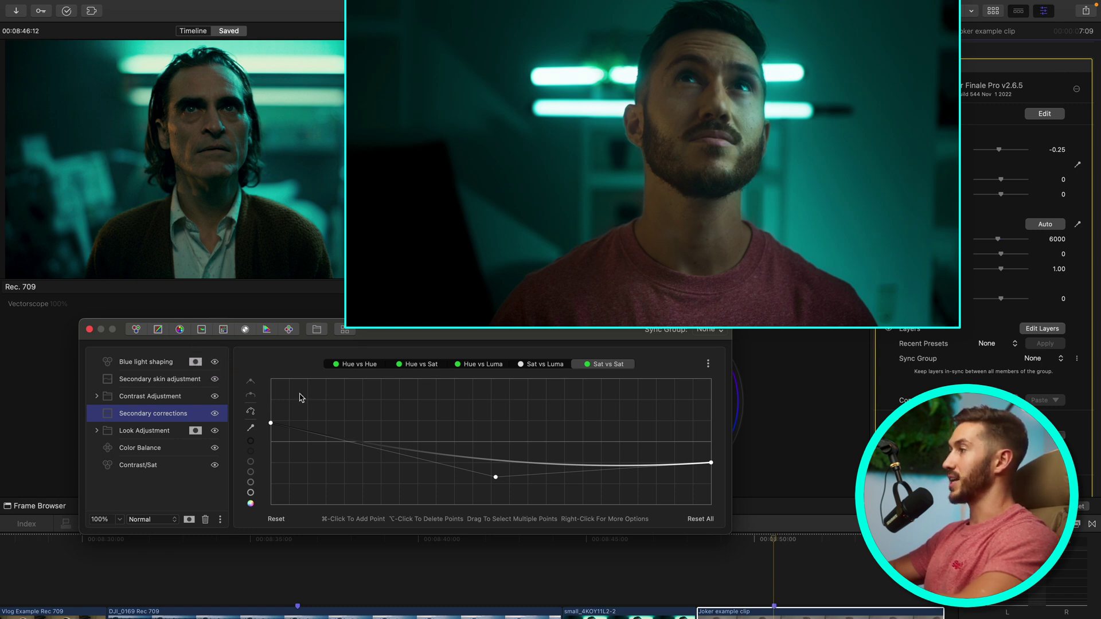
pyautogui.click(745, 600)
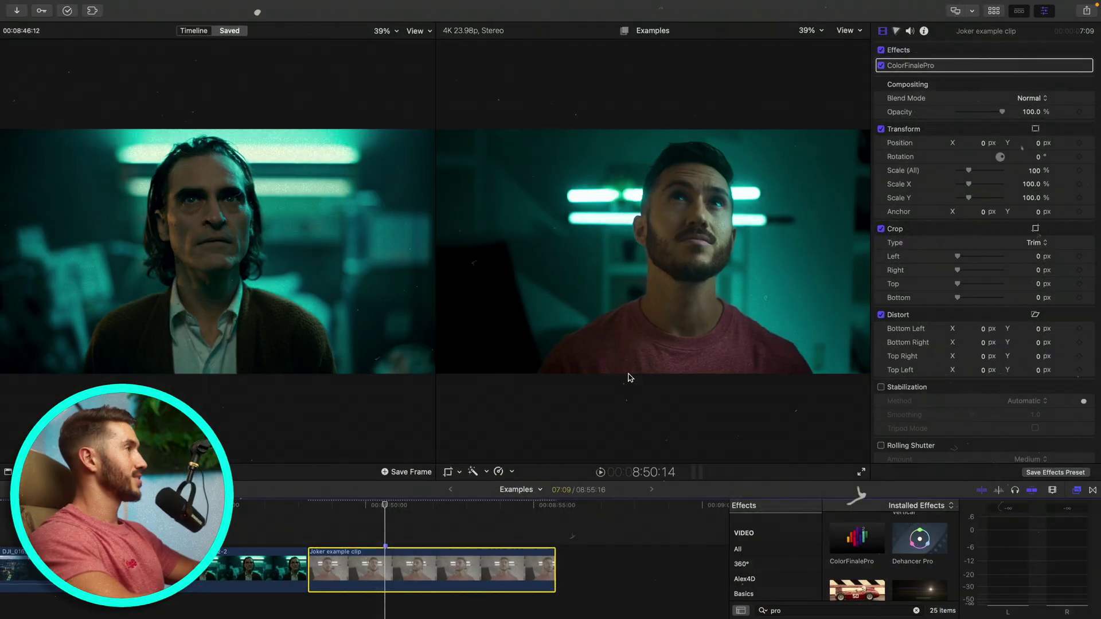
# Apply Dehancer Pro to the Joker clip with the Print and Color Head stages off.
pyautogui.doubleClick(912, 536)
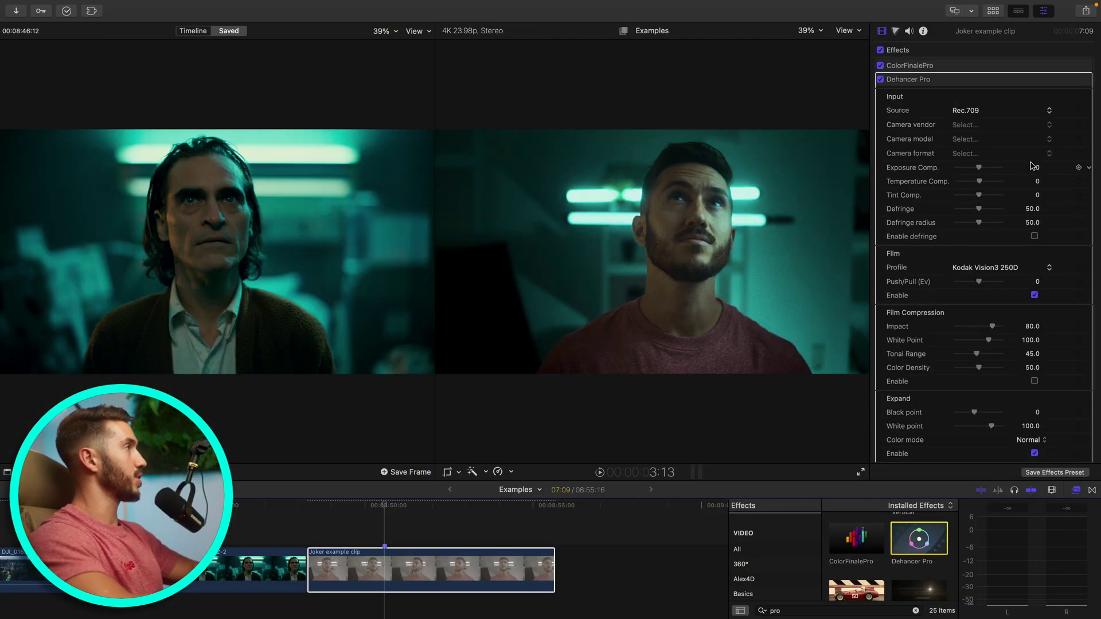
pyautogui.scroll(-1, 1021, 281)
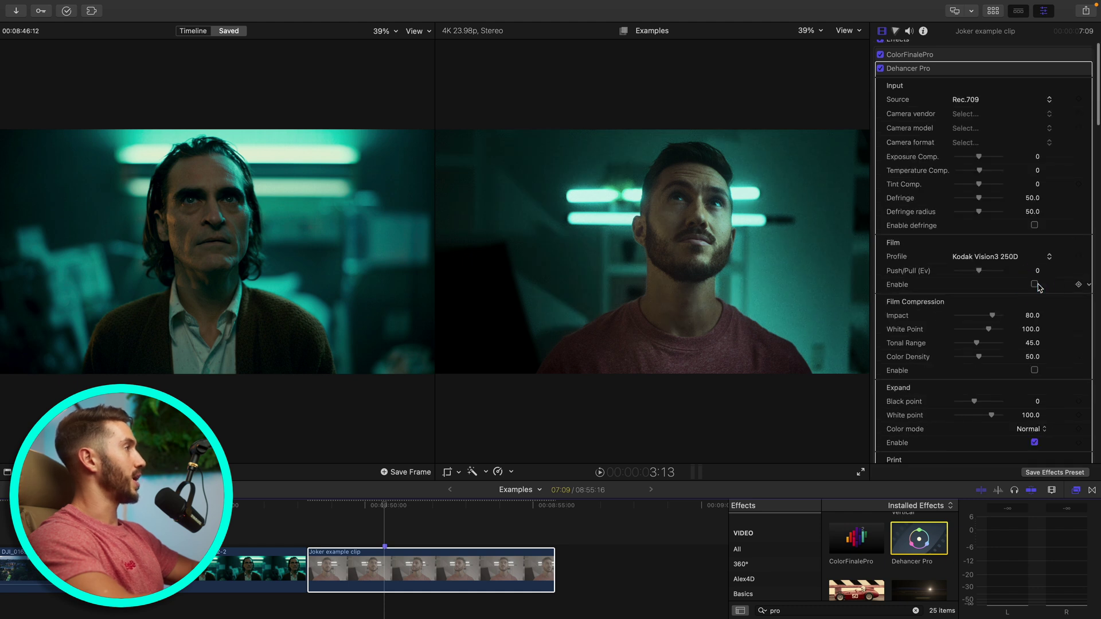
pyautogui.scroll(-8, 1037, 315)
pyautogui.scroll(-5, 1036, 351)
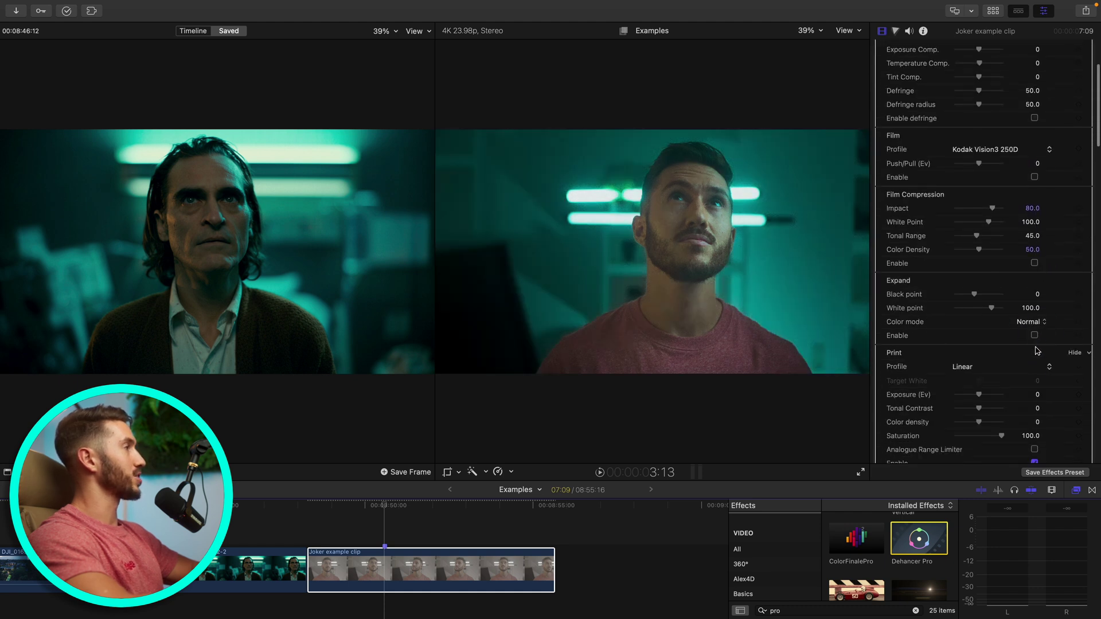
pyautogui.click(1036, 350)
pyautogui.scroll(-1, 1038, 349)
pyautogui.click(1035, 306)
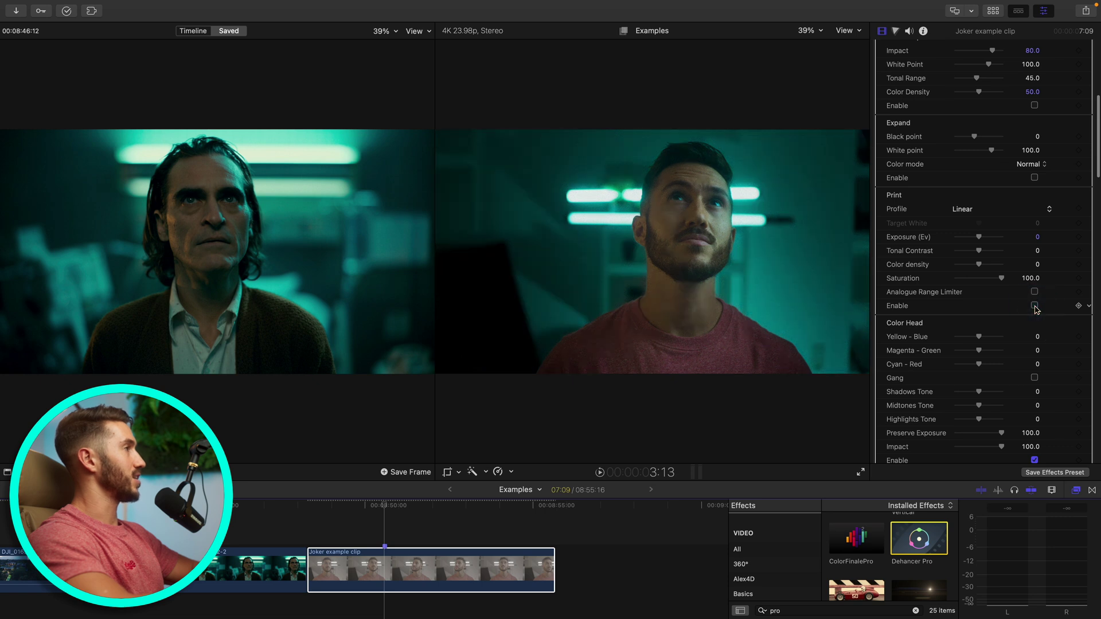
pyautogui.scroll(-8, 1036, 321)
pyautogui.click(1034, 357)
pyautogui.scroll(-10, 1041, 357)
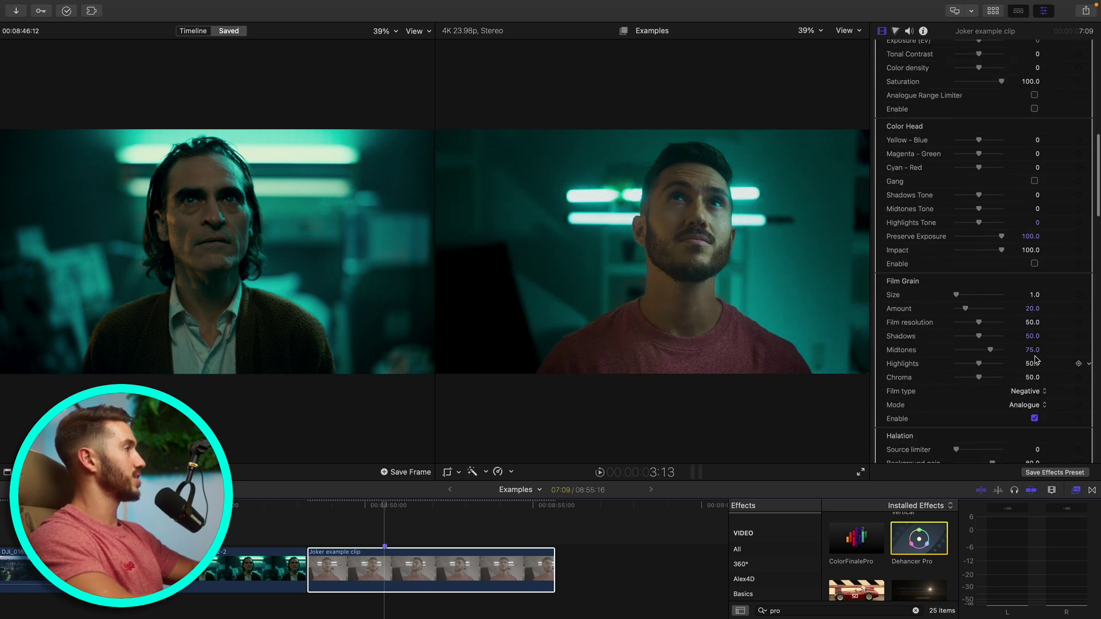
# Set Dehancer film grain size to 12 and enable Bloom at Amplify 27, leaving vignette off.
pyautogui.moveTo(976, 267); pyautogui.dragTo(958, 280)
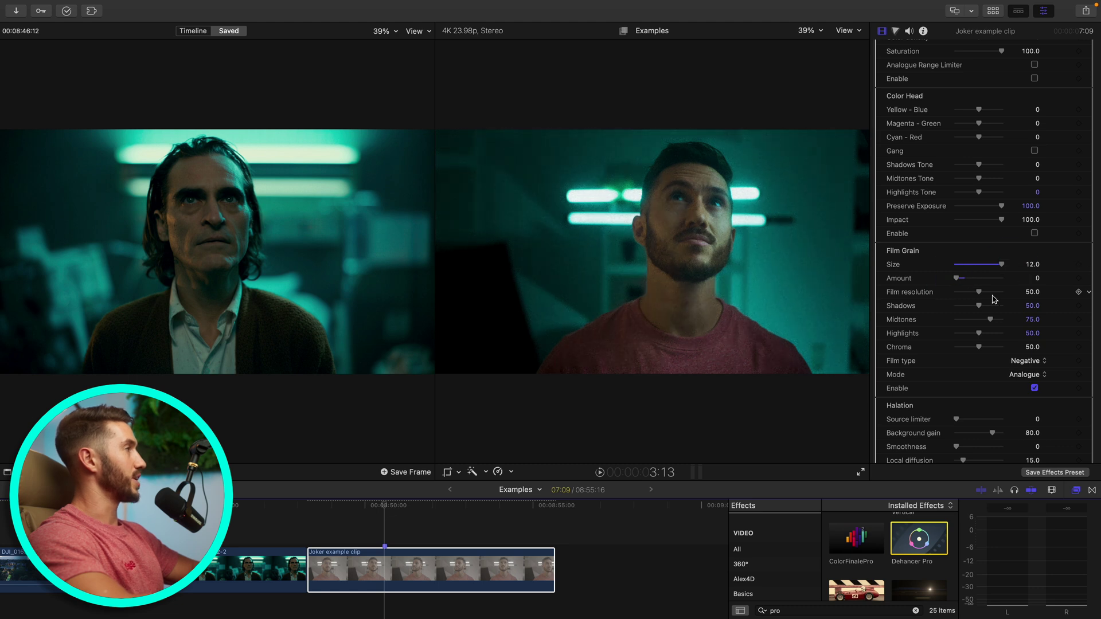
pyautogui.click(957, 280)
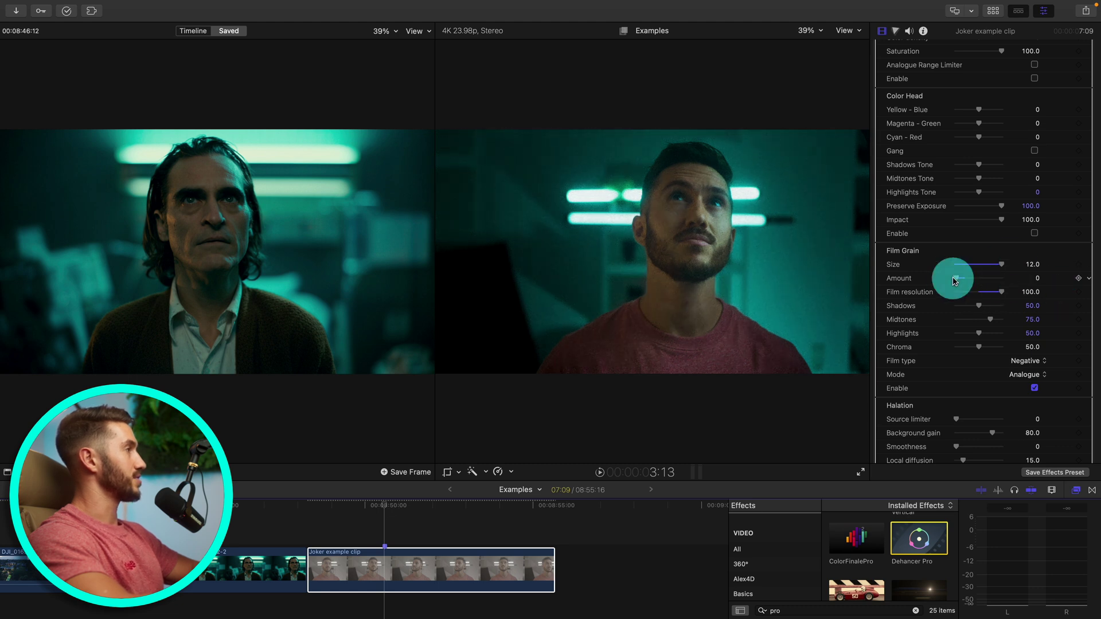
pyautogui.scroll(-10, 1009, 395)
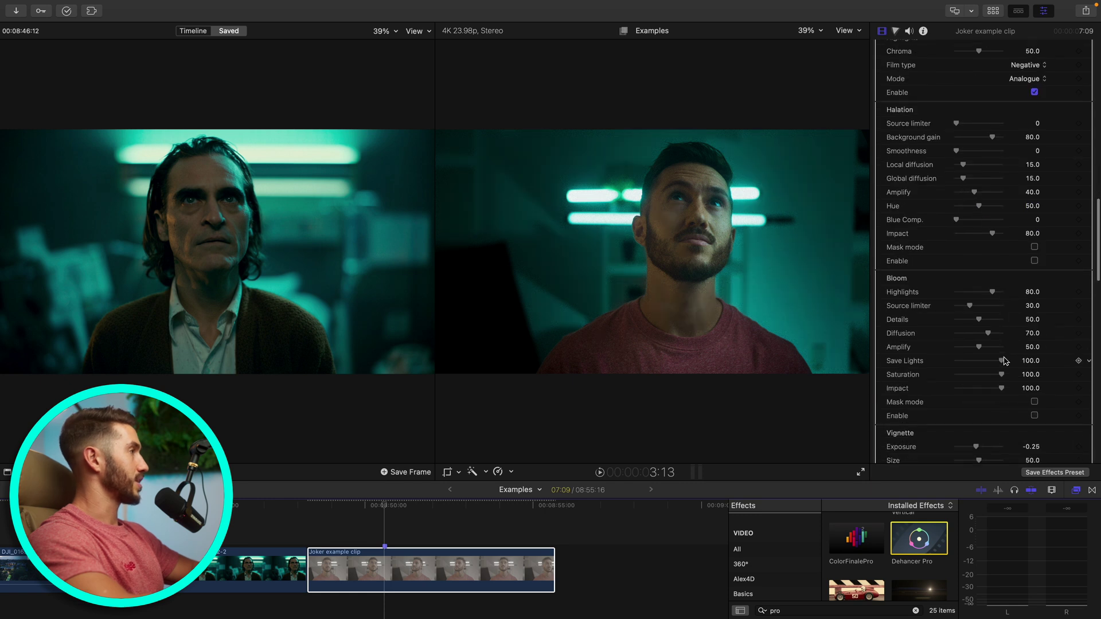
pyautogui.click(1034, 373)
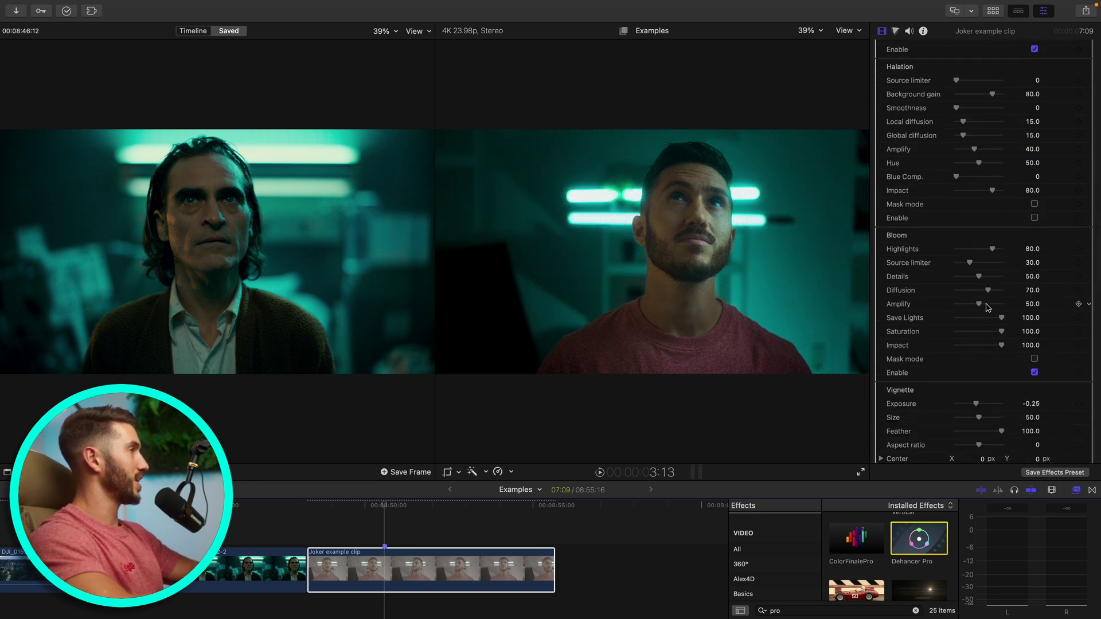
pyautogui.moveTo(979, 306); pyautogui.dragTo(966, 305)
pyautogui.scroll(-4, 986, 333)
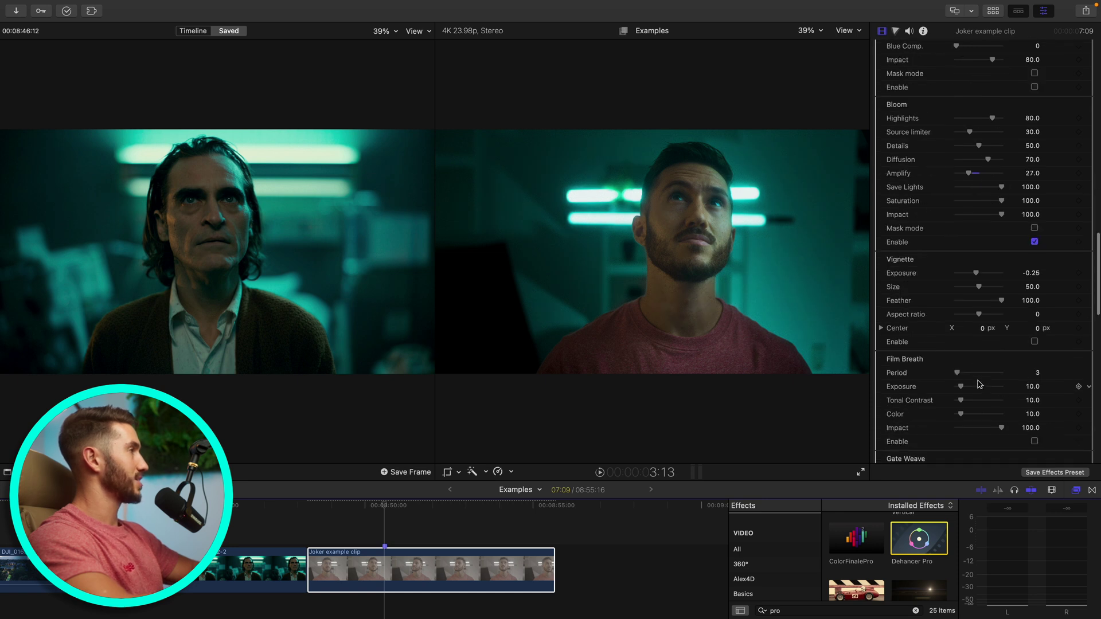
pyautogui.click(1034, 328)
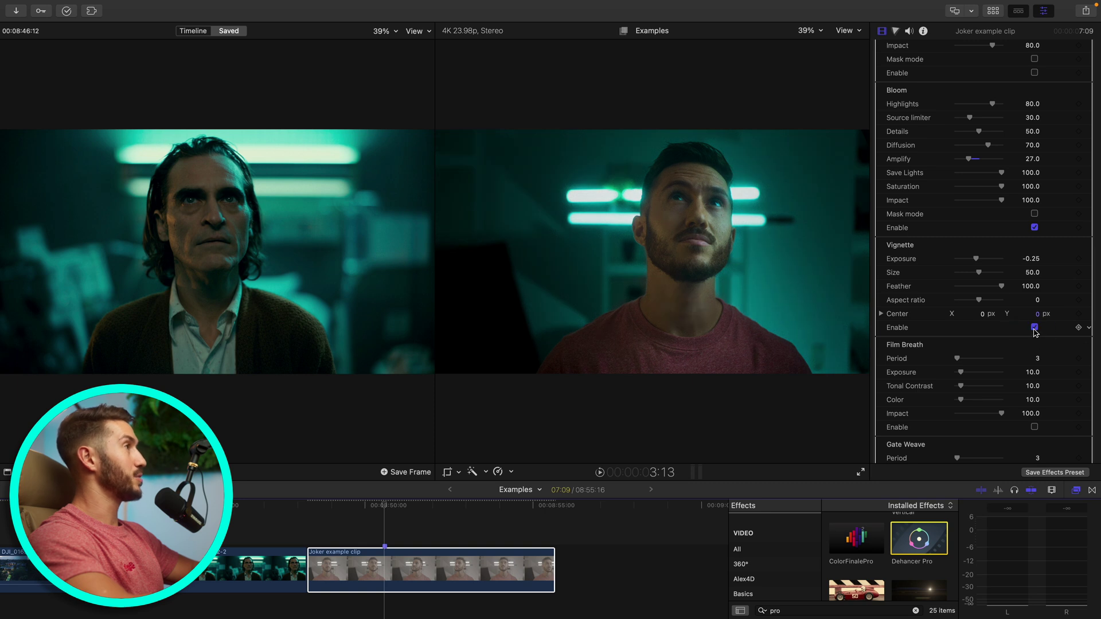
pyautogui.click(1034, 328)
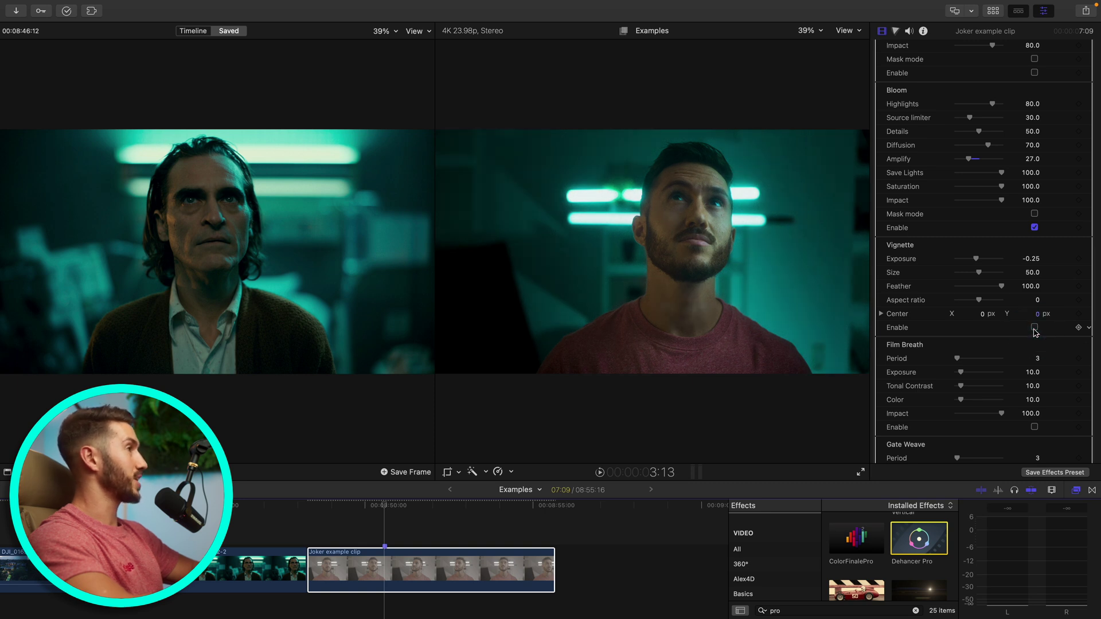
pyautogui.scroll(-9, 972, 377)
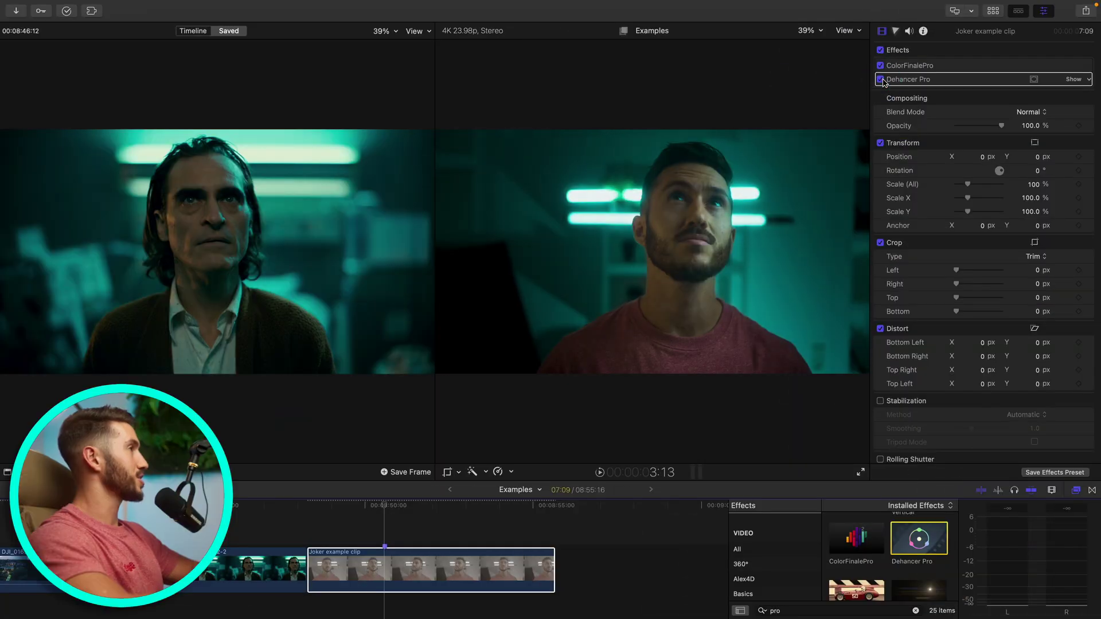
pyautogui.click(883, 82)
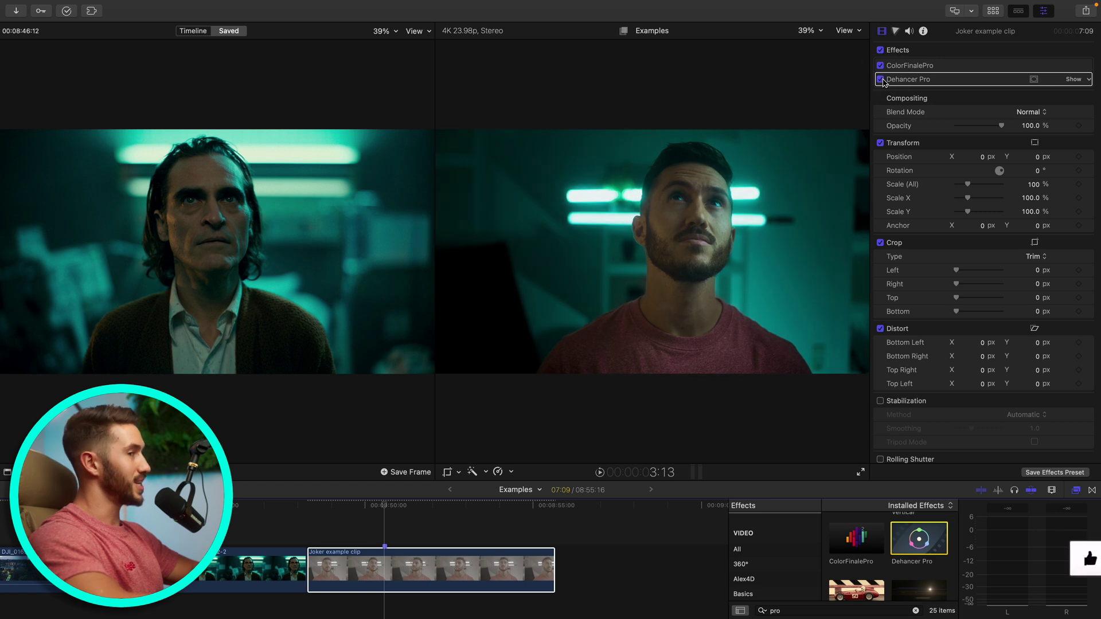
pyautogui.click(883, 82)
pyautogui.click(883, 82)
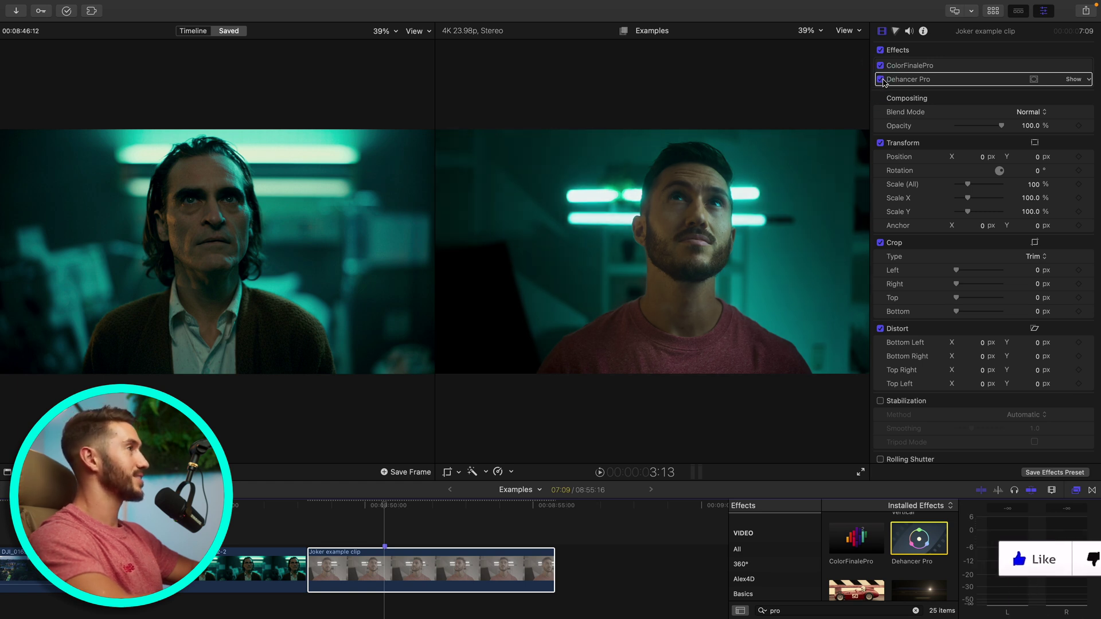